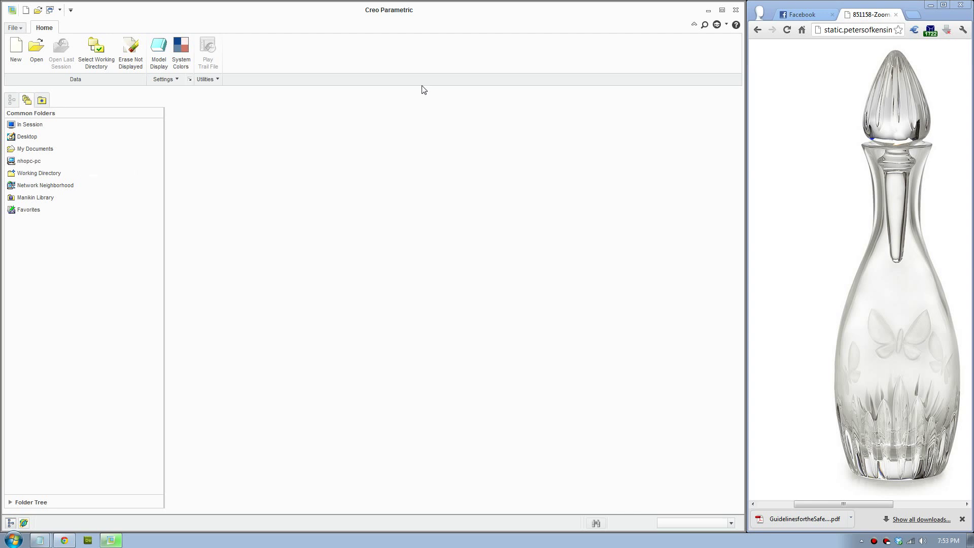
Step: Create a new solid part named Perfumebottle3 from the default template
left_click_drag(822, 504, 836, 505)
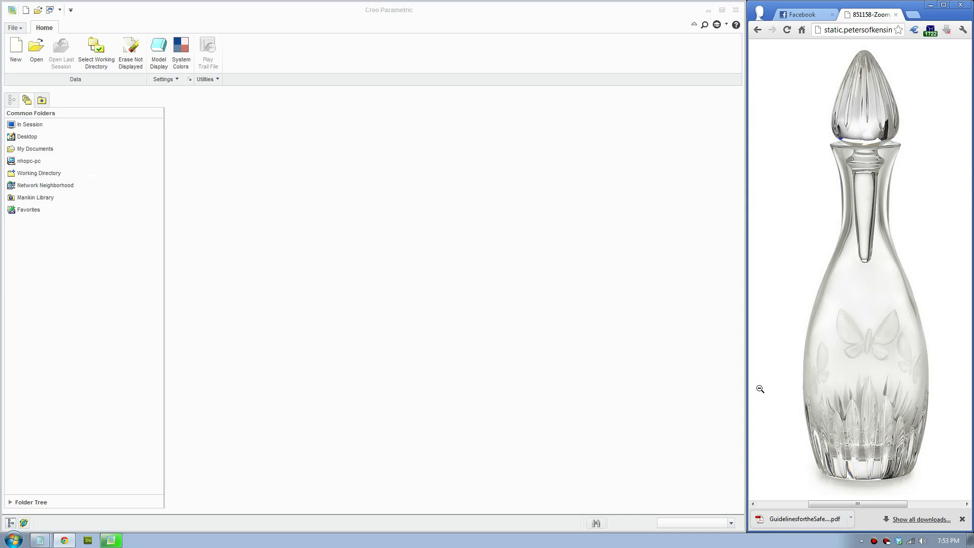
left_click(16, 49)
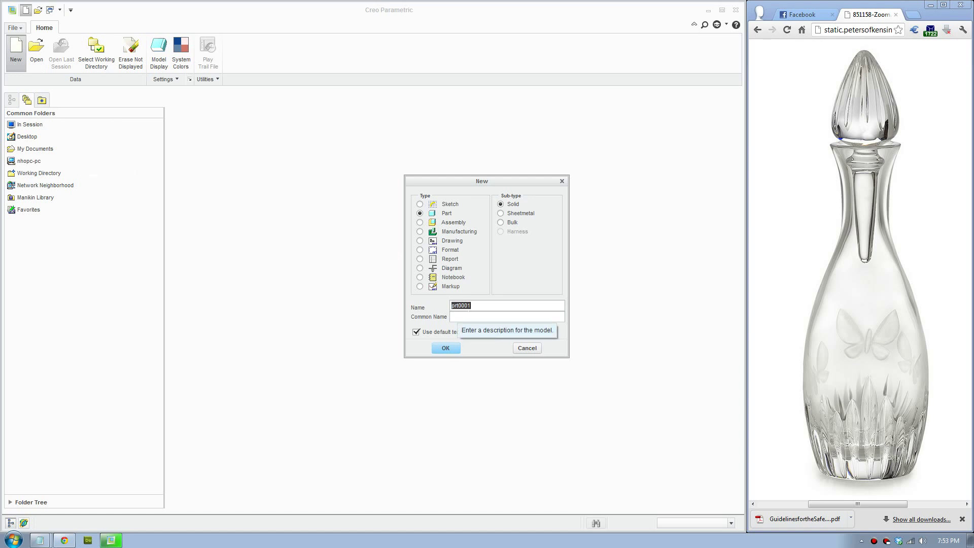
type("Perfumebottle")
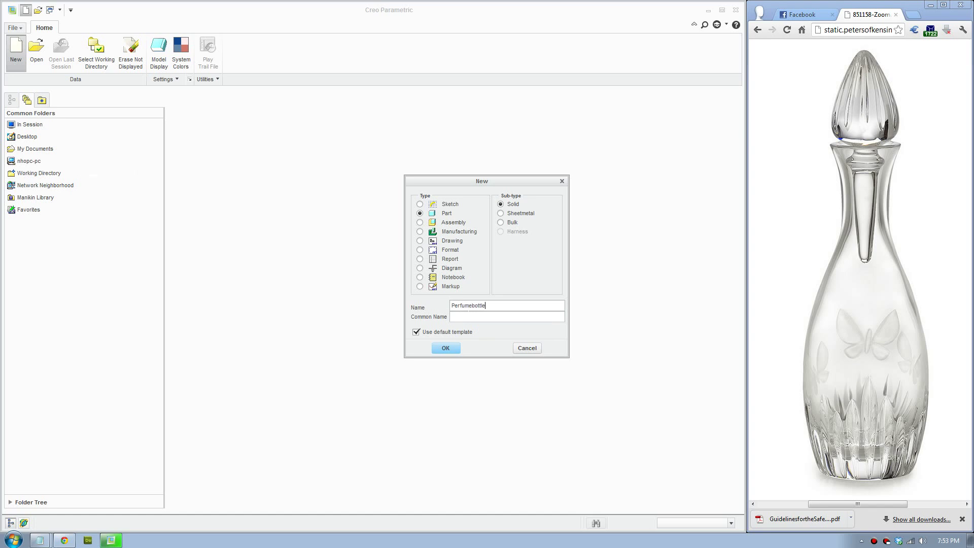
key("Return")
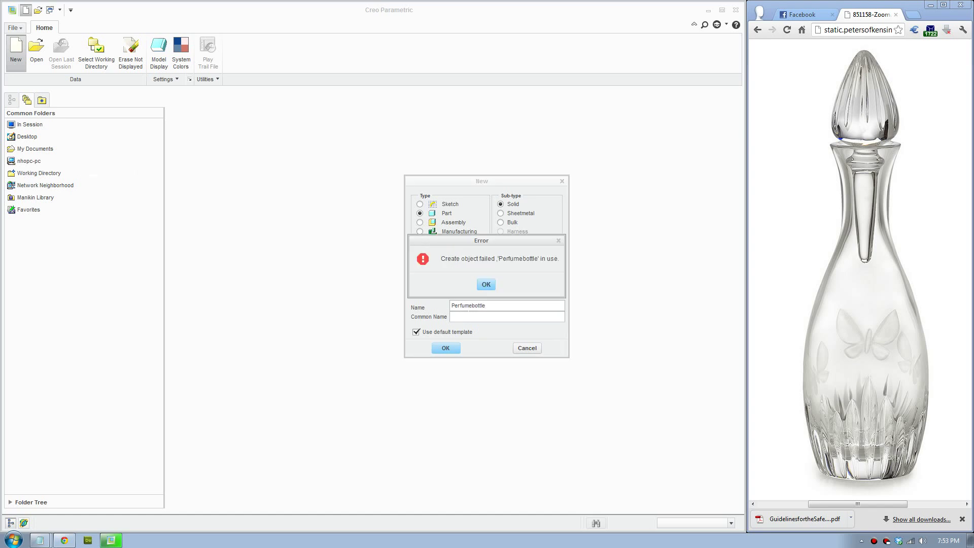
left_click(490, 283)
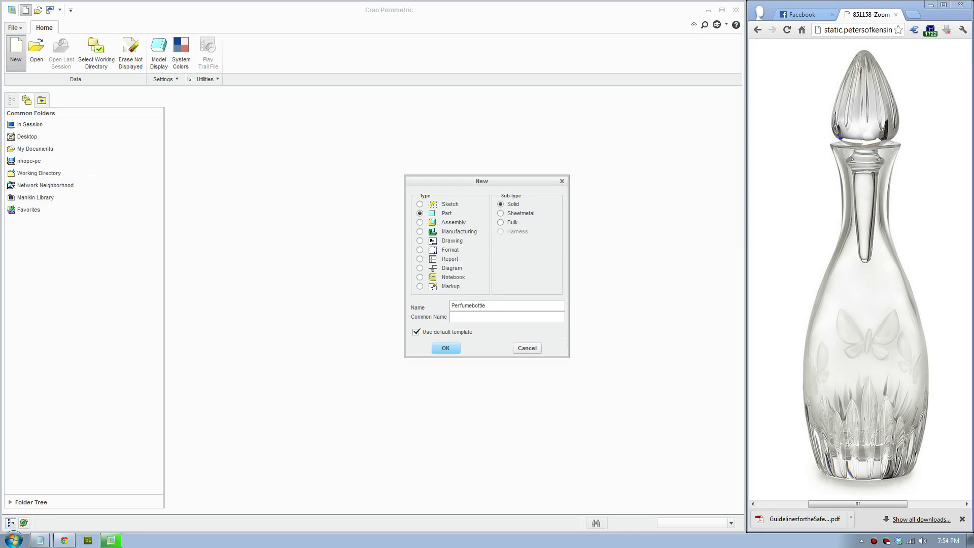
left_click(451, 345)
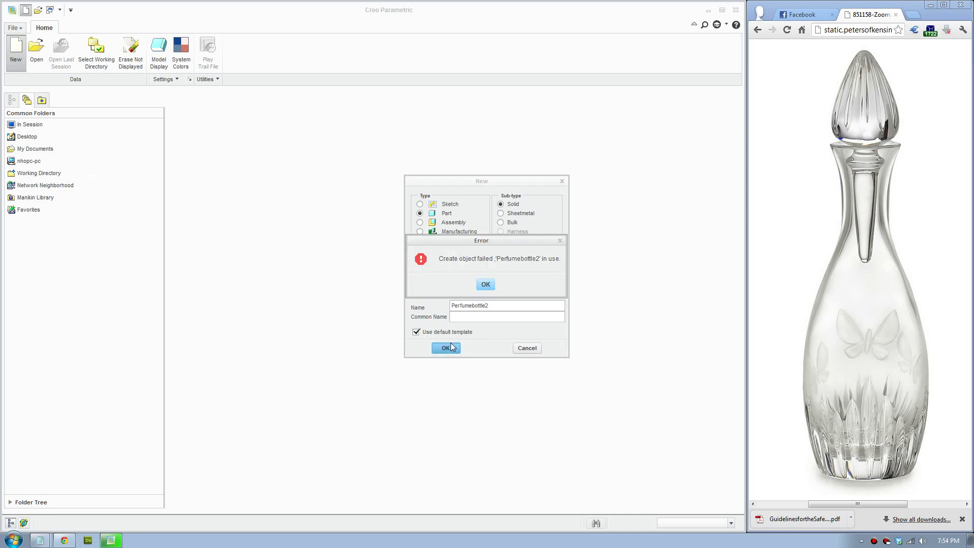
left_click(481, 282)
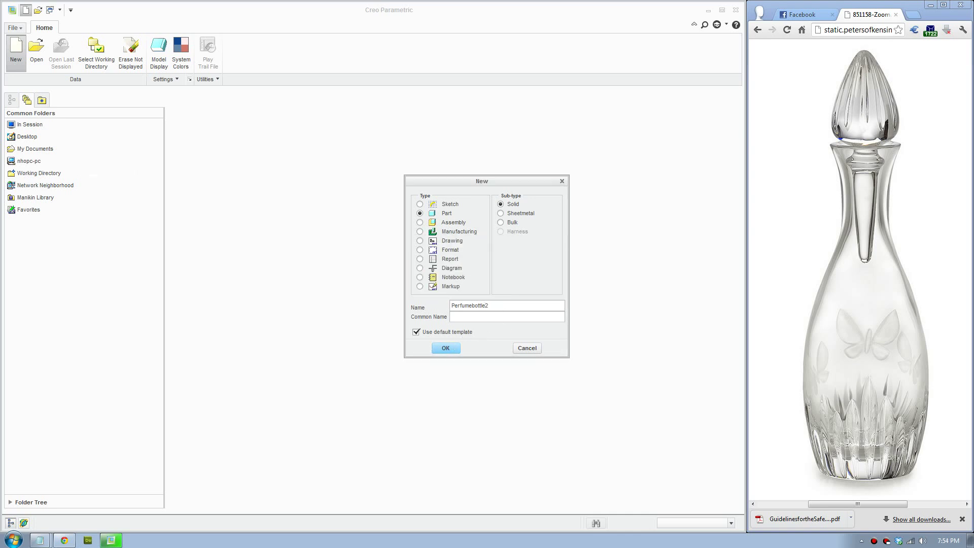
key("Return")
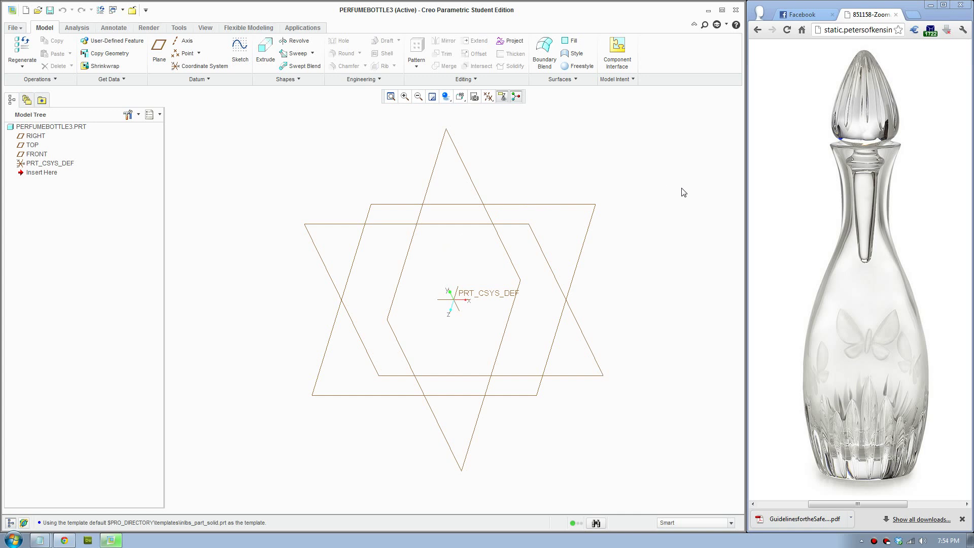
Step: Start a sketch on the FRONT plane with the RIGHT plane as right-facing reference, viewed square to the sketch plane
left_click(239, 49)
left_click(327, 220)
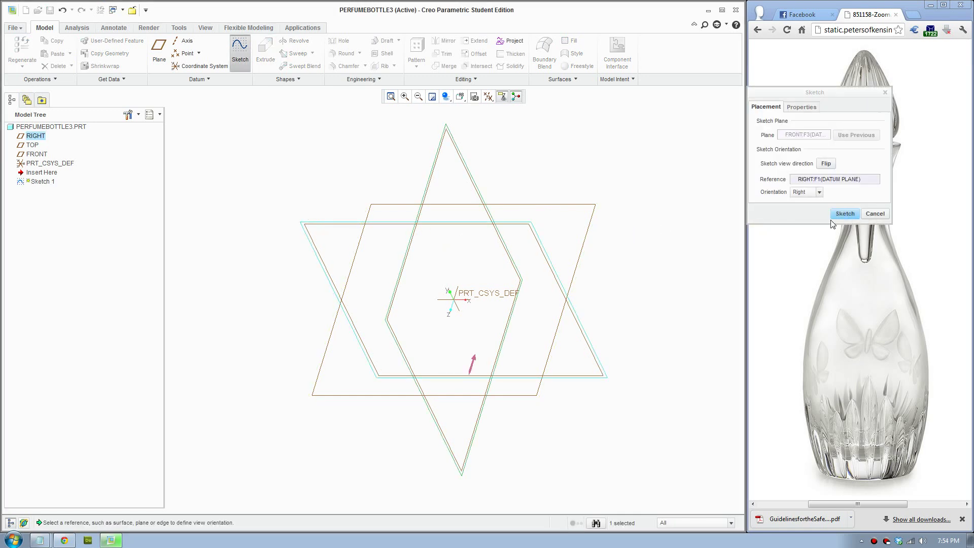
left_click(855, 217)
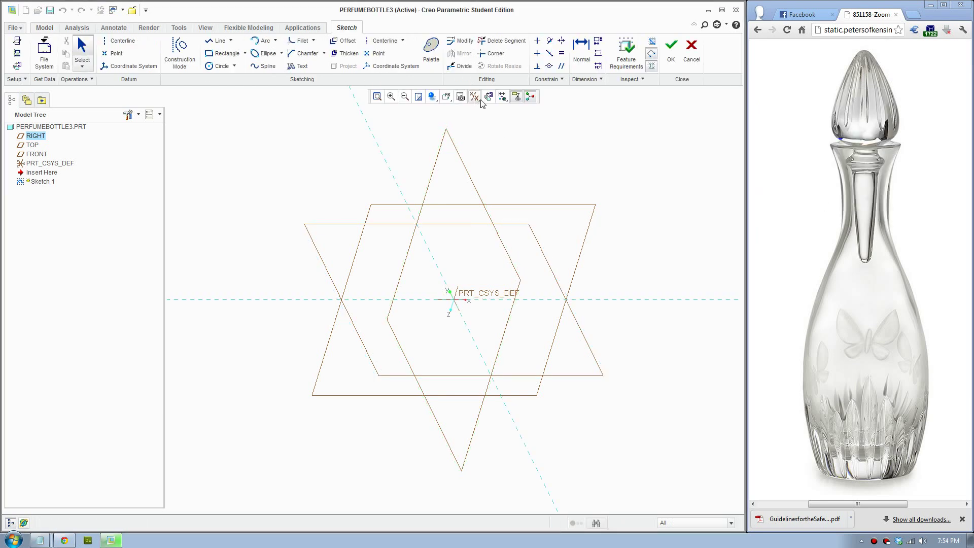
left_click(489, 98)
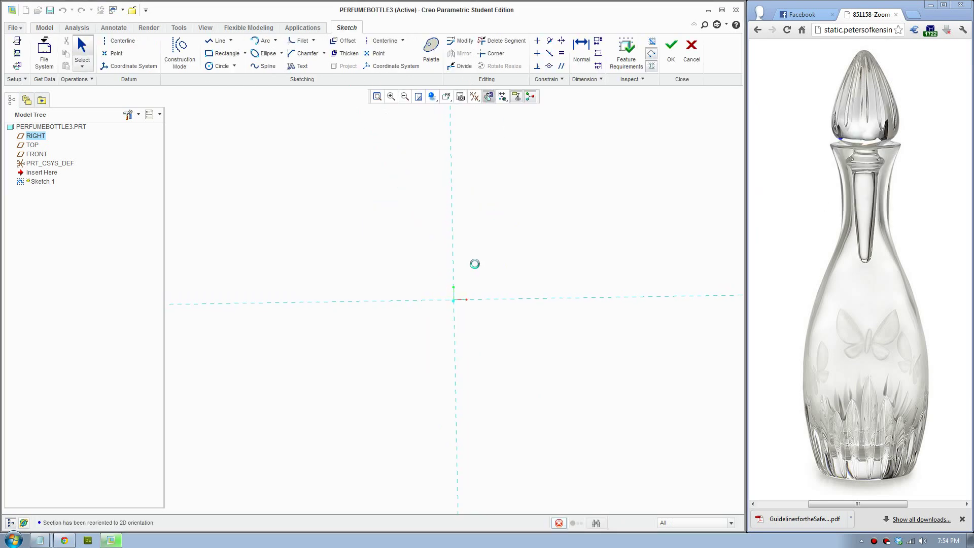
Step: Sketch a rectangle about 132 wide and 233 high, with its lower-left corner at the origin
left_click(209, 65)
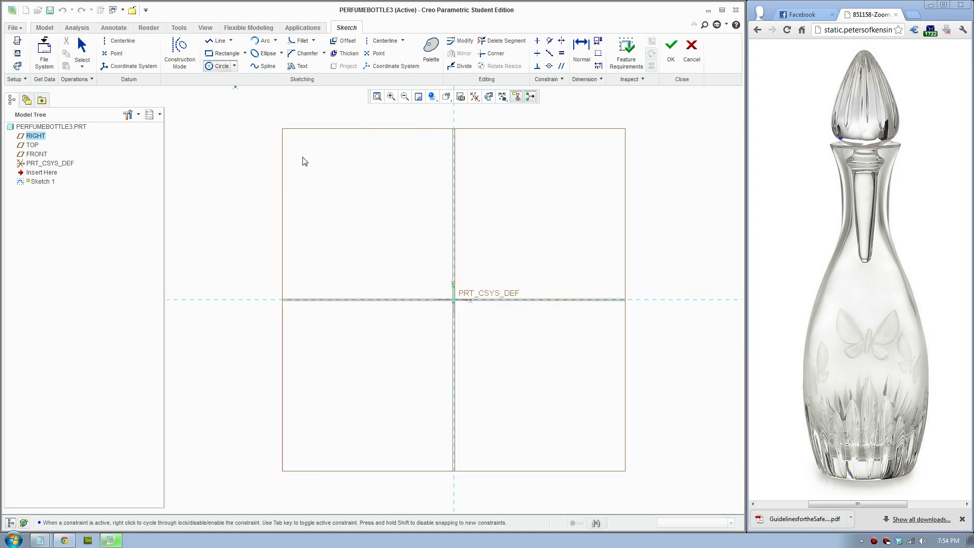
left_click(223, 53)
left_click(454, 299)
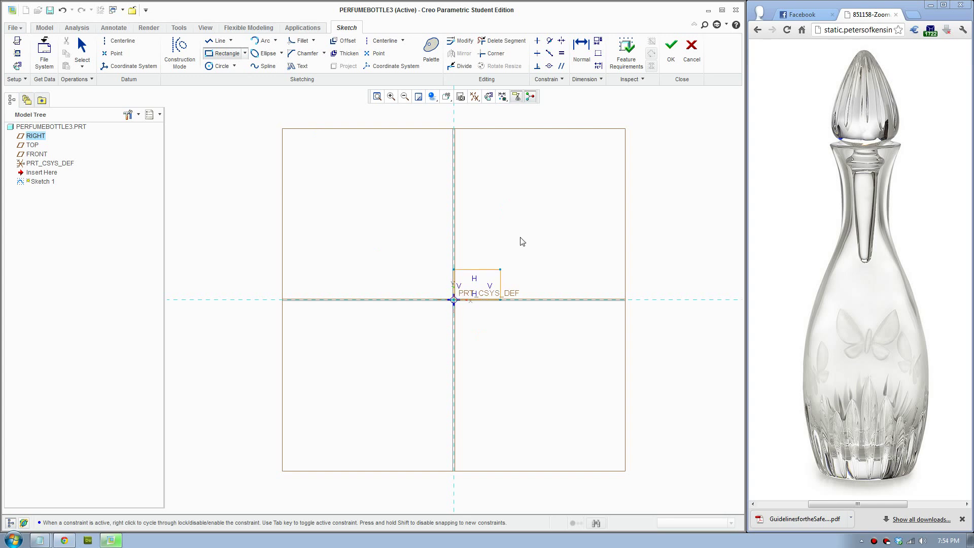
left_click(542, 143)
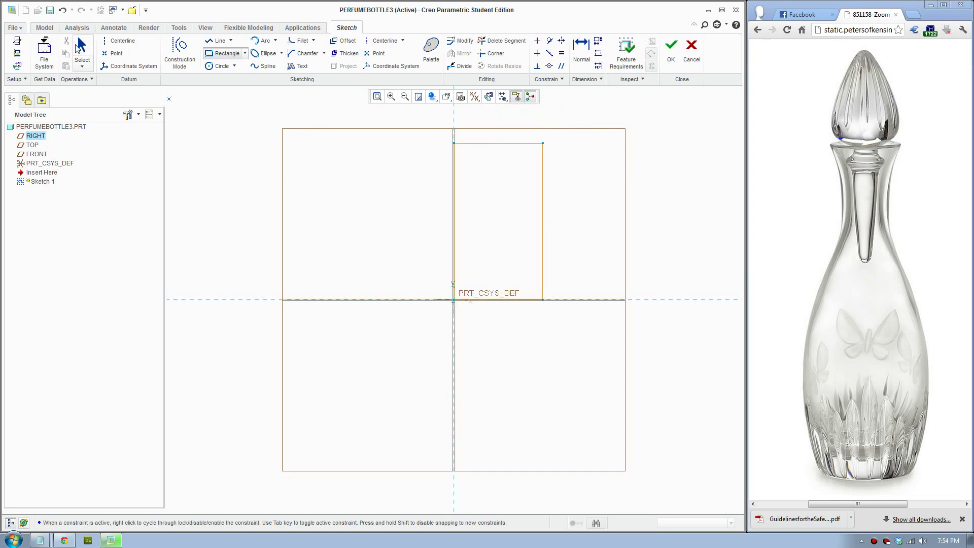
left_click(81, 48)
Step: Set the rectangle's width to 70 and its height to 180, and finish the sketch
left_click_drag(530, 246, 564, 223)
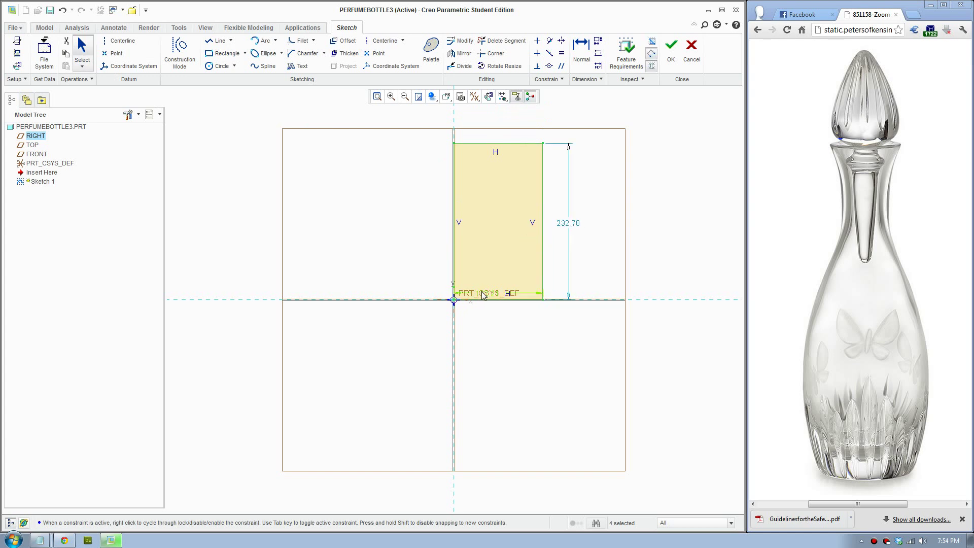
left_click_drag(501, 294, 496, 326)
double_click(496, 325)
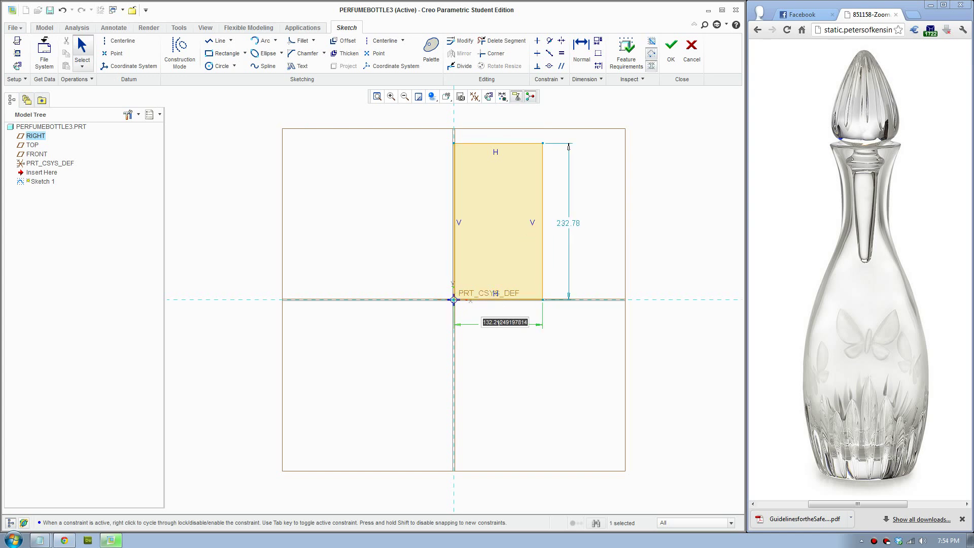
type("70")
key("Return")
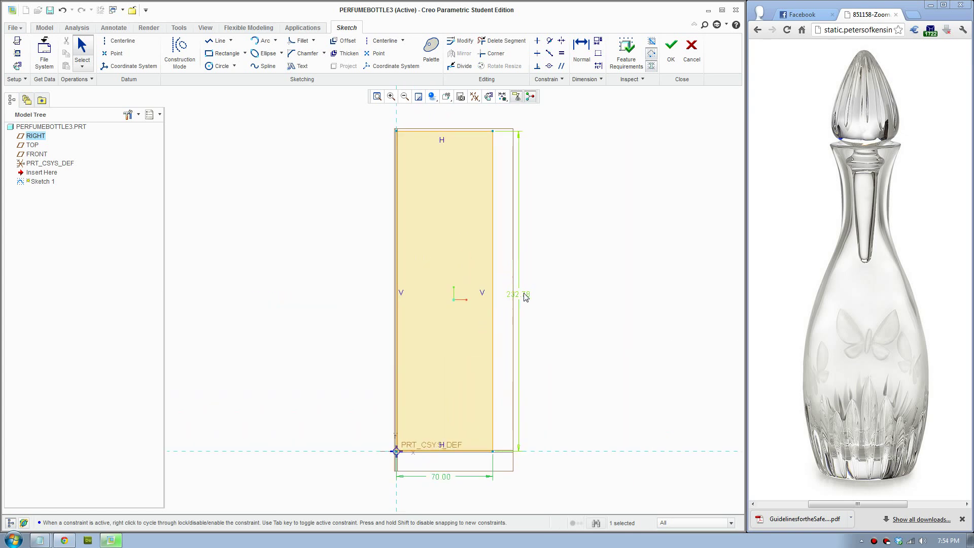
double_click(524, 295)
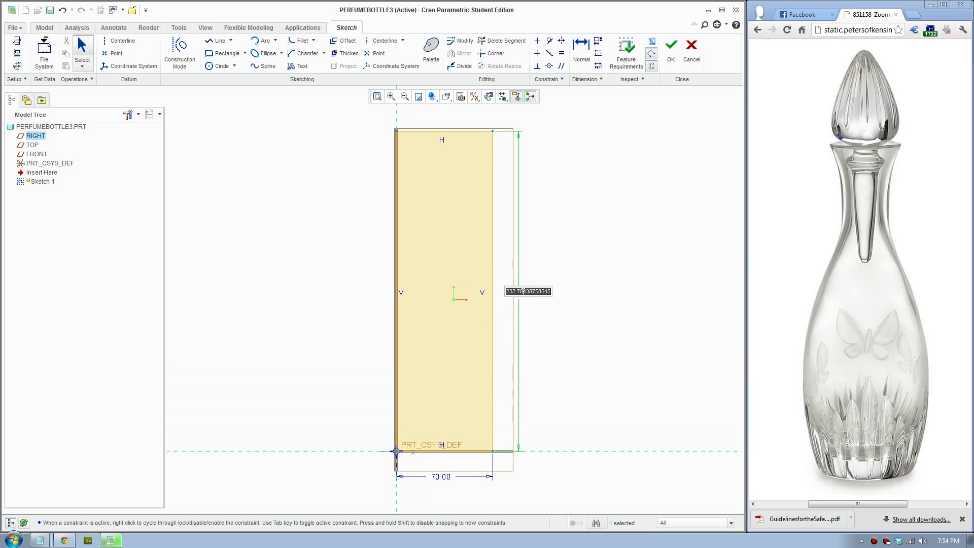
type("180")
key("Return")
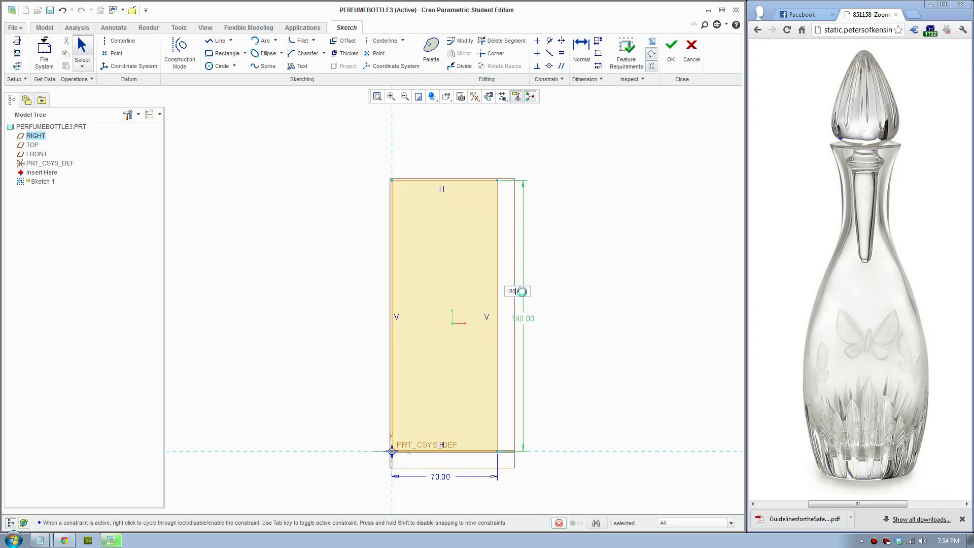
left_click(671, 65)
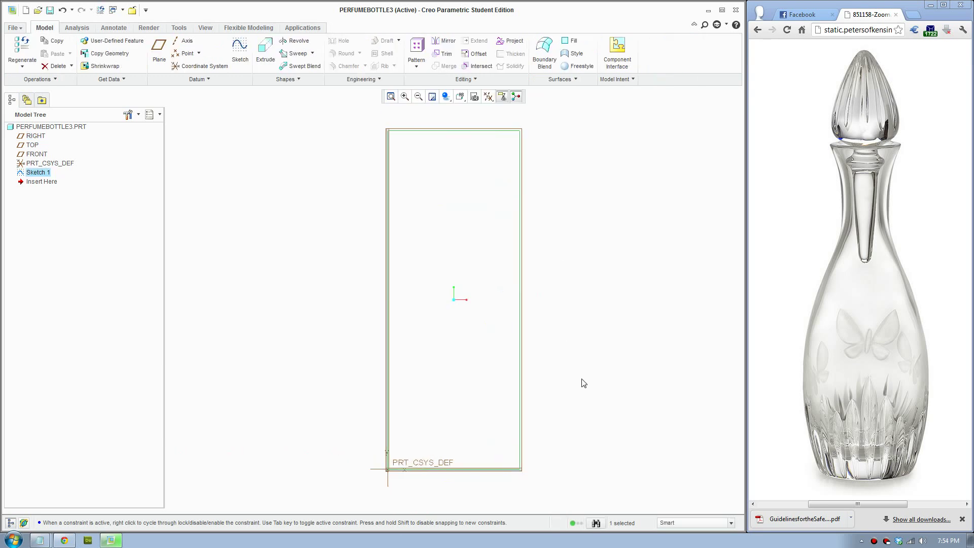
Step: Start adding a reference image to the model and choose the FRONT datum plane for its placement
mouse_move(572, 283)
middle_mouse_down()
mouse_move(550, 317)
mouse_move(573, 298)
middle_mouse_up()
scroll(574, 298, "down", 2)
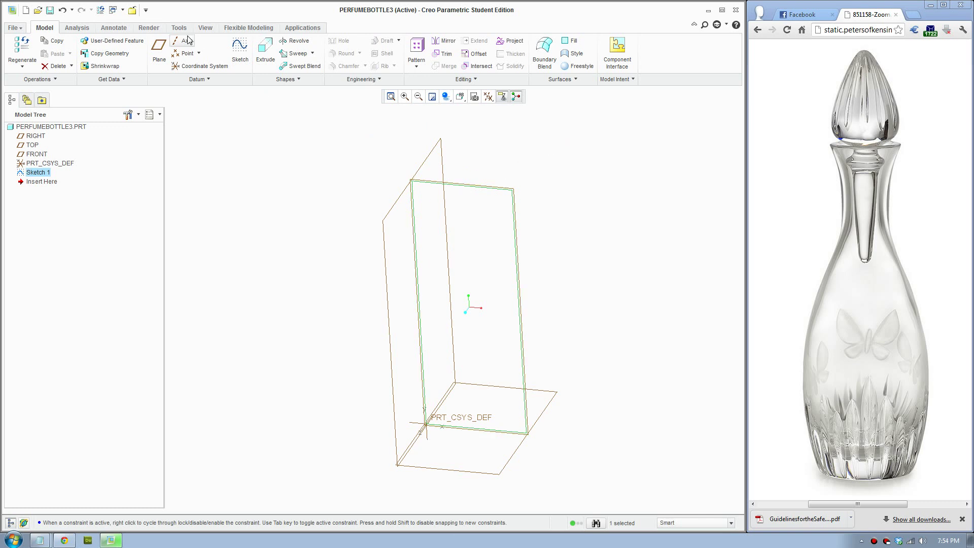
left_click(205, 28)
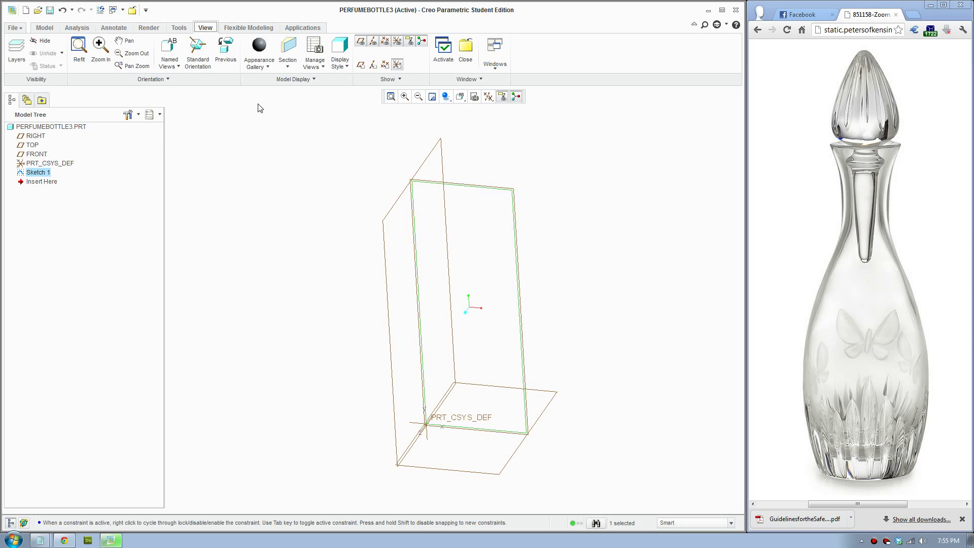
left_click(314, 80)
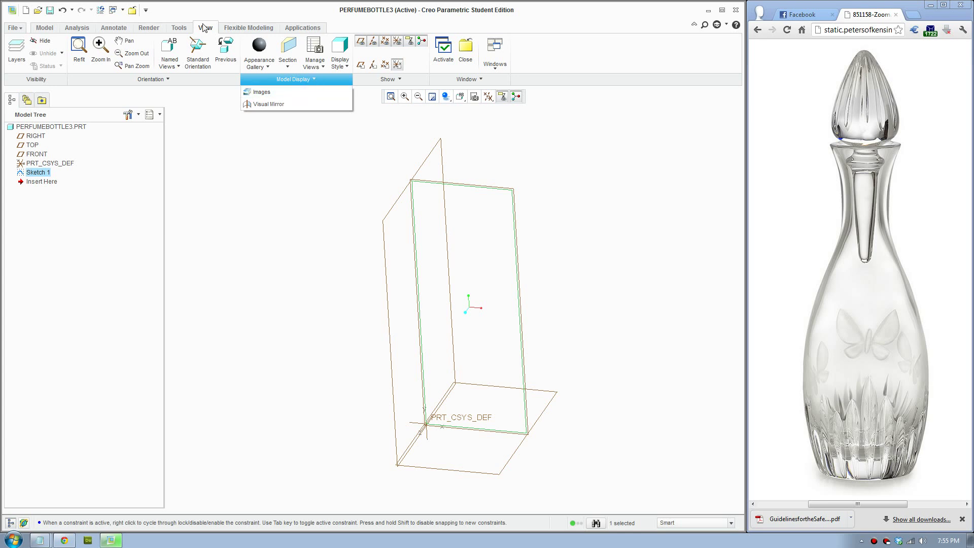
left_click(273, 96)
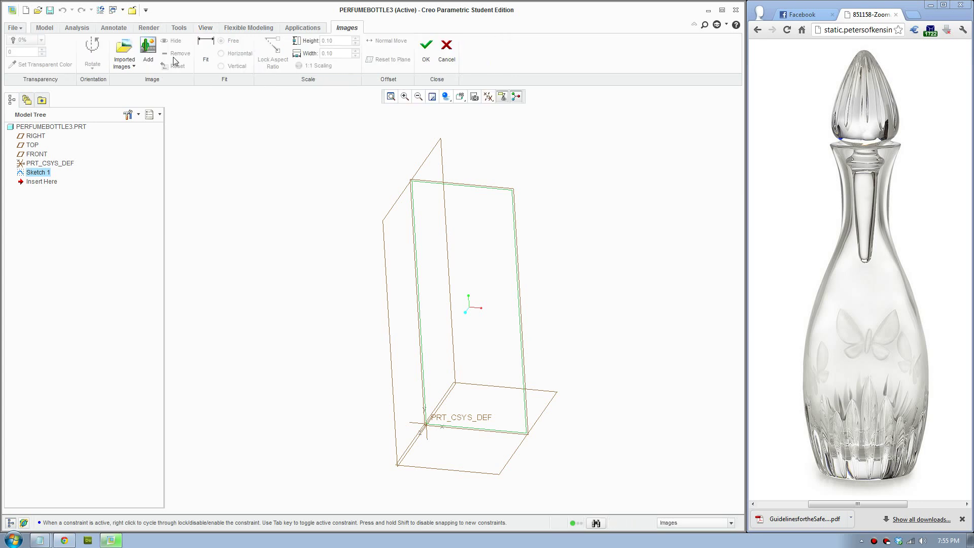
left_click(146, 52)
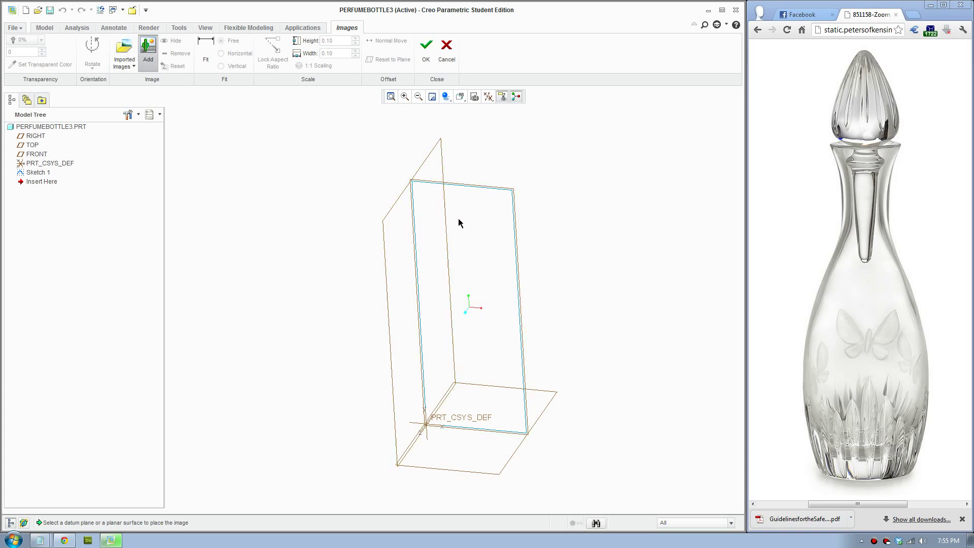
left_click(513, 197)
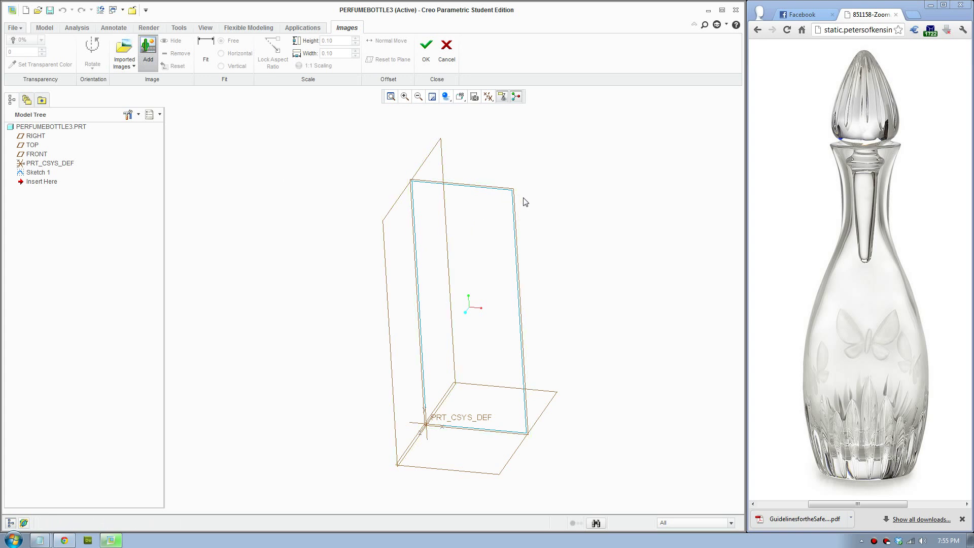
left_click(513, 197)
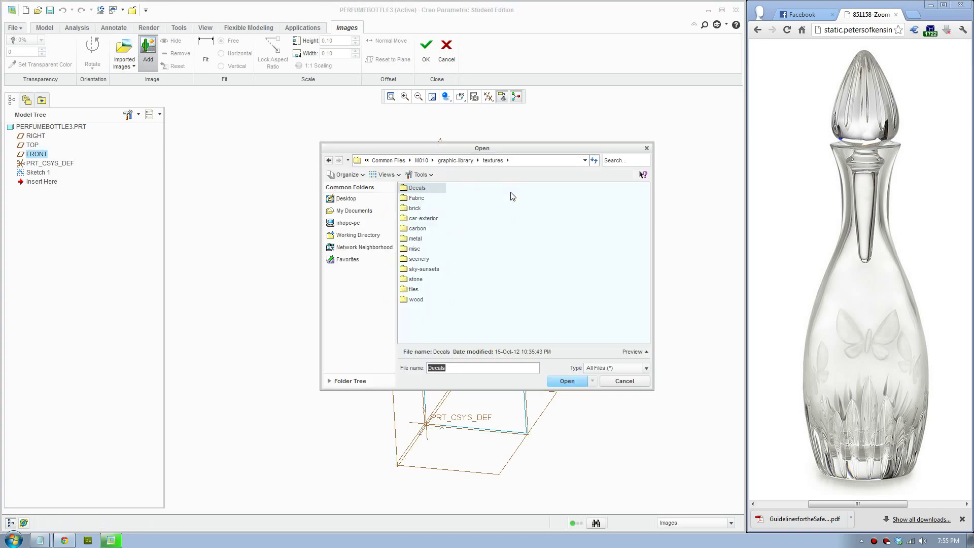
Step: Import perfumebottle.jpg from the 1 Youtube folder in Dropbox as the reference image
left_click(350, 224)
double_click(418, 239)
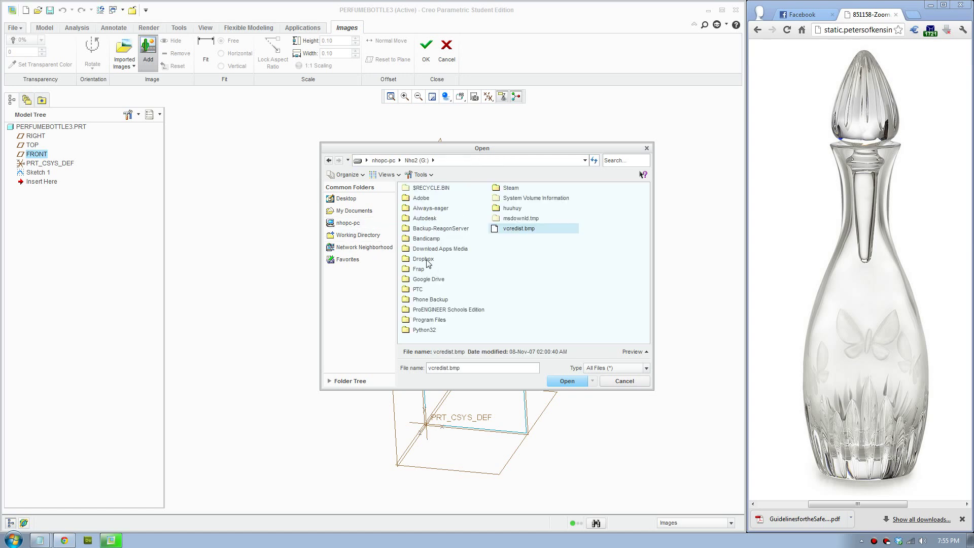
double_click(423, 260)
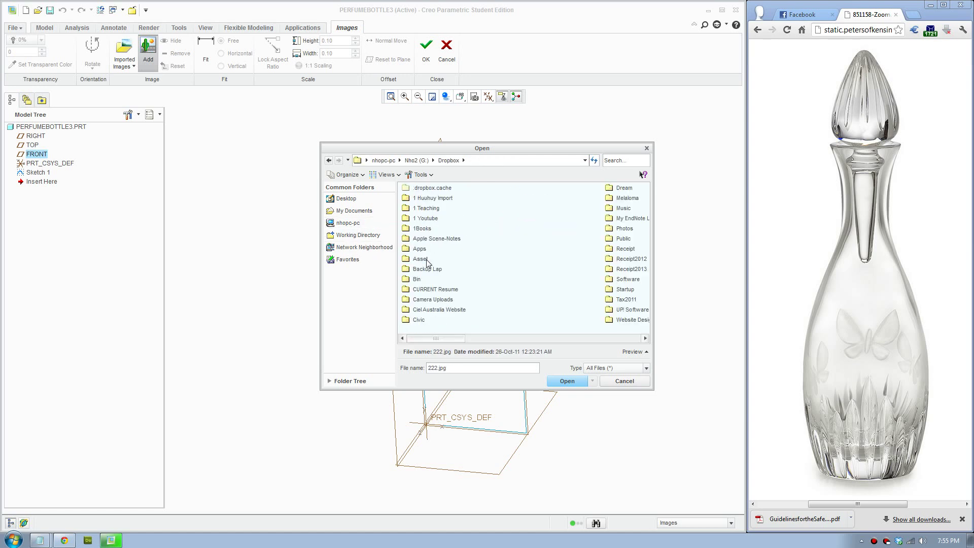
double_click(432, 220)
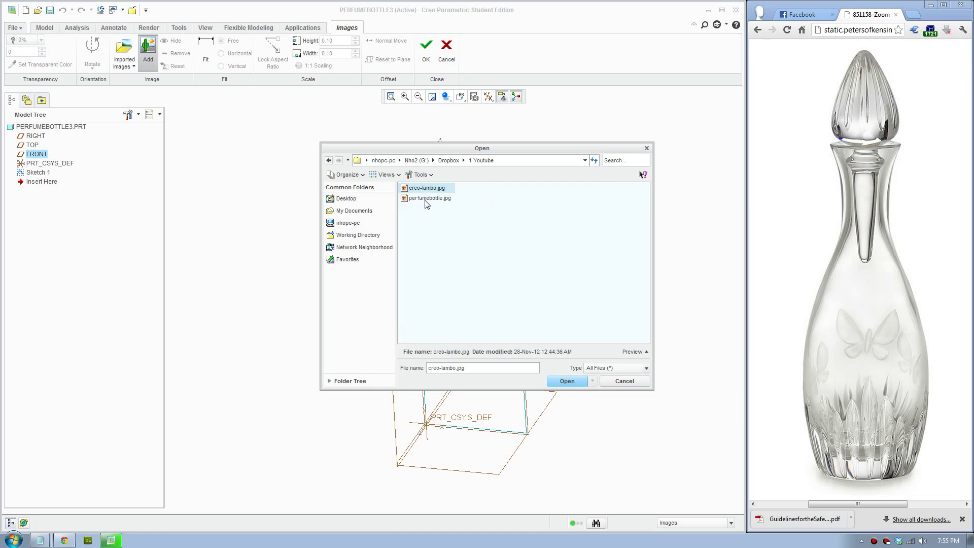
double_click(428, 198)
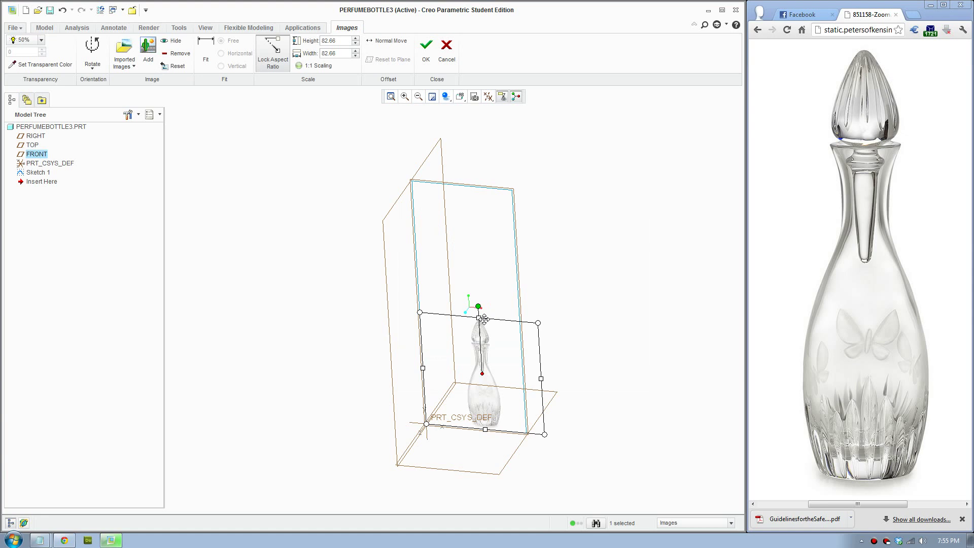
Step: Enlarge the bottle image to about 159 by 159 with its base at the sketch rectangle's bottom edge, and switch to the FRONT view
mouse_move(639, 305)
middle_mouse_down()
mouse_move(648, 294)
mouse_move(635, 293)
middle_mouse_up()
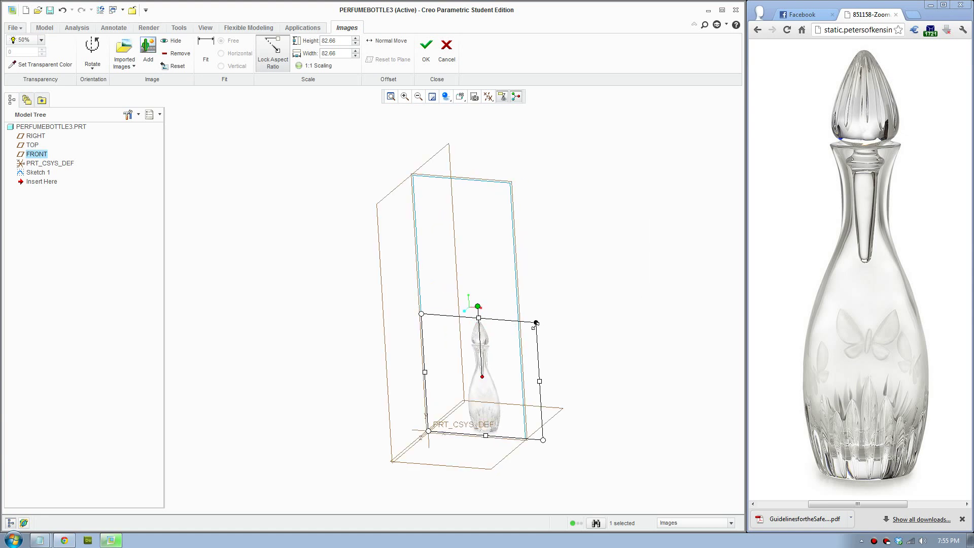
left_click_drag(539, 321, 579, 261)
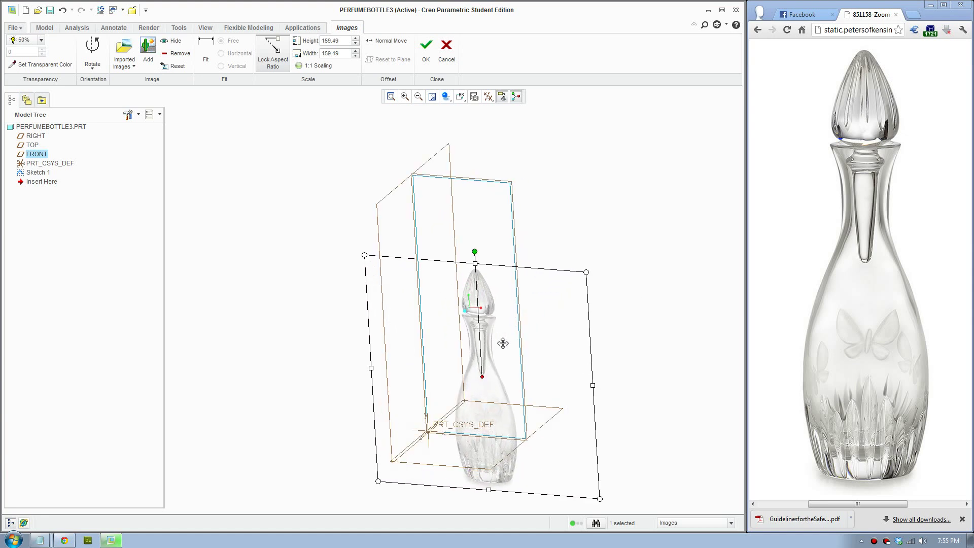
middle_click_drag(513, 293, 624, 248)
left_click(460, 96)
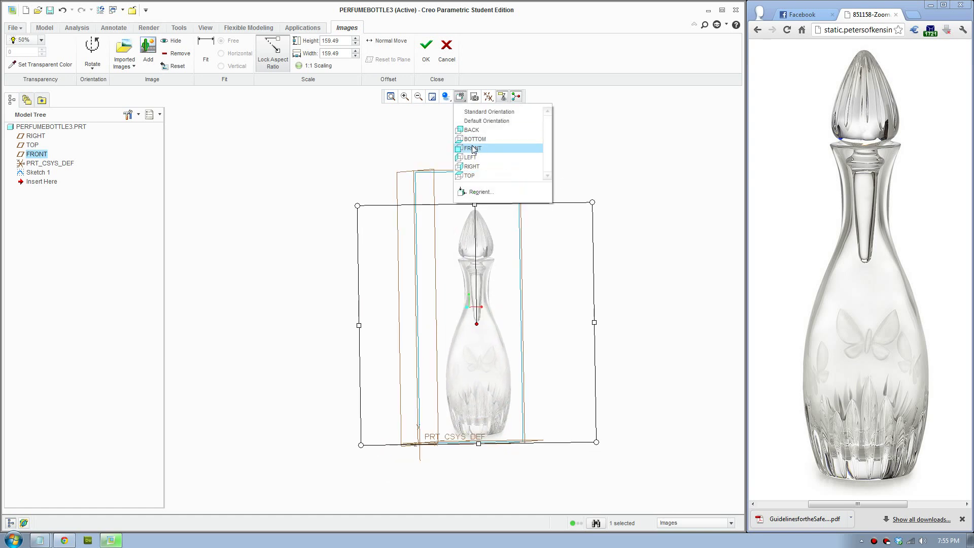
left_click(473, 147)
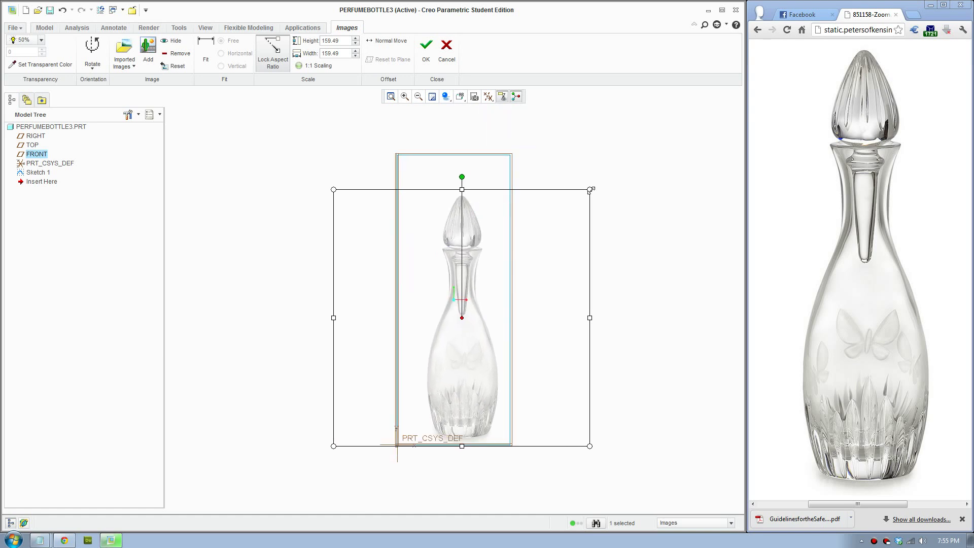
Step: Enlarge the bottle image to about 188.5 by 188.5, reposition it to fit inside the sketch rectangle, and accept it
left_click_drag(591, 189, 615, 152)
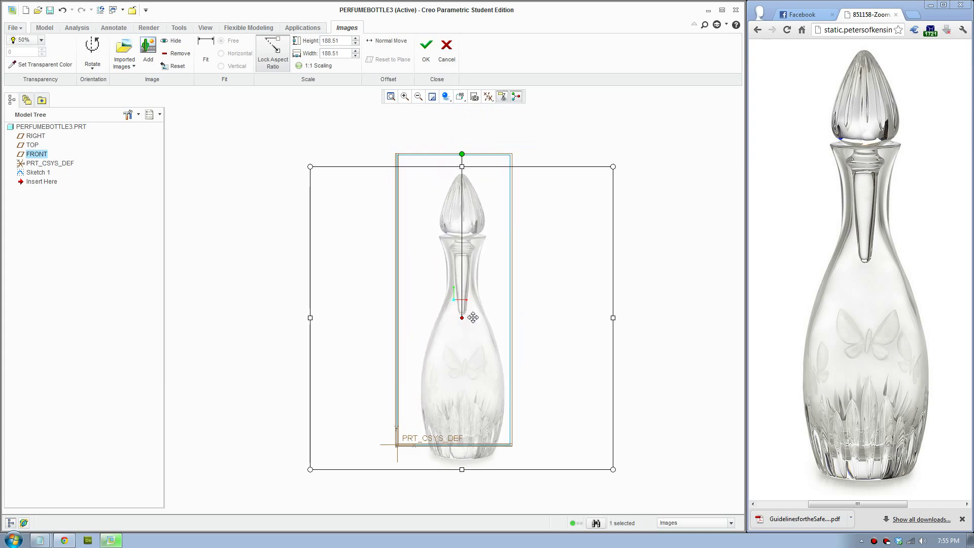
left_click_drag(473, 301, 464, 298)
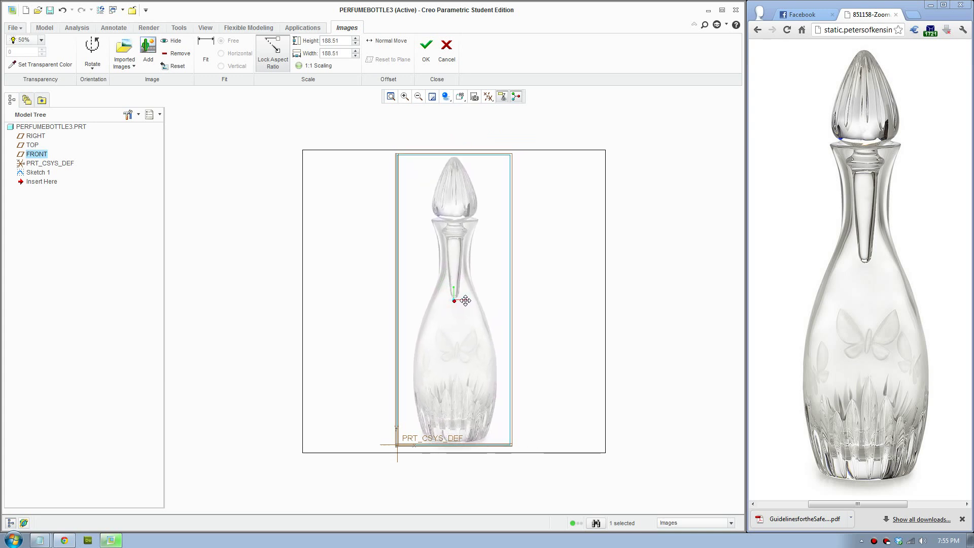
left_click(428, 54)
middle_click_drag(491, 239, 570, 209)
left_click(629, 144)
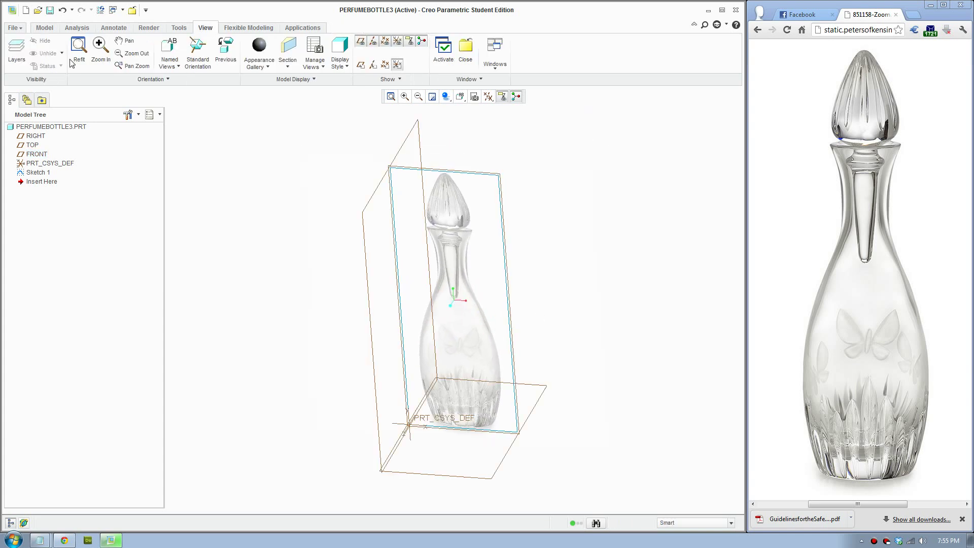
Step: Start a Freestyle feature in the part and add a sphere primitive as the base shape
left_click(45, 28)
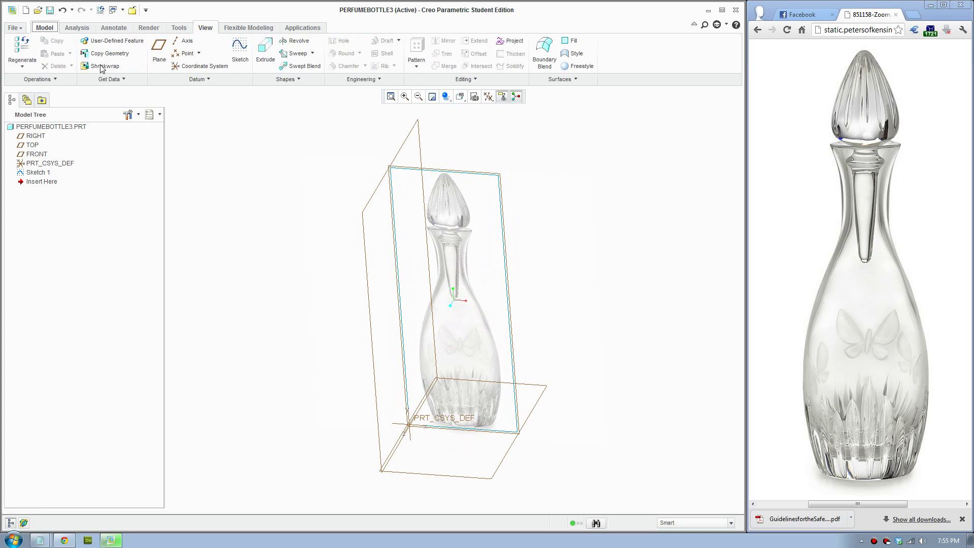
left_click(580, 66)
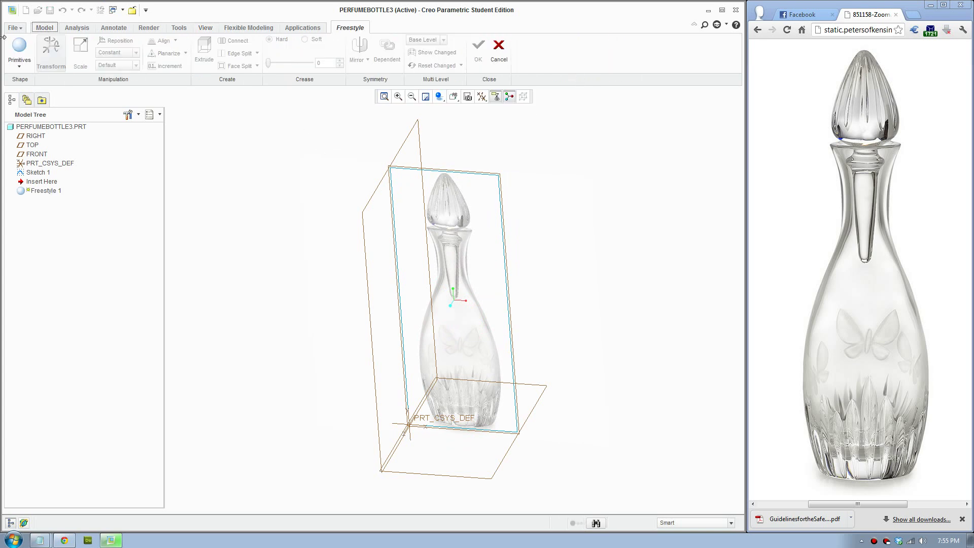
left_click(19, 48)
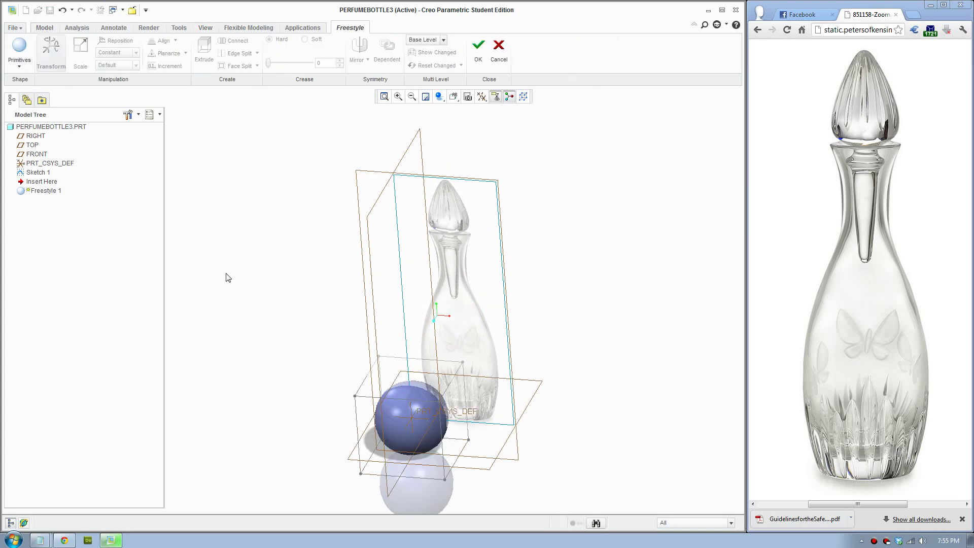
middle_click_drag(546, 393, 548, 388)
Step: Move the whole sphere control mesh in front of the bottle image and raise it to rest at the TOP plane
left_click_drag(299, 345, 463, 471)
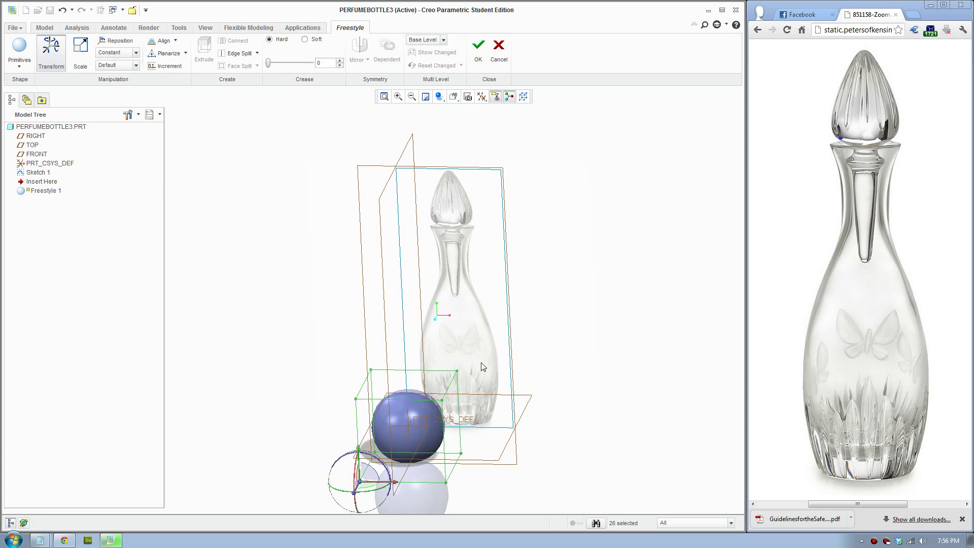
middle_click_drag(568, 395, 414, 405)
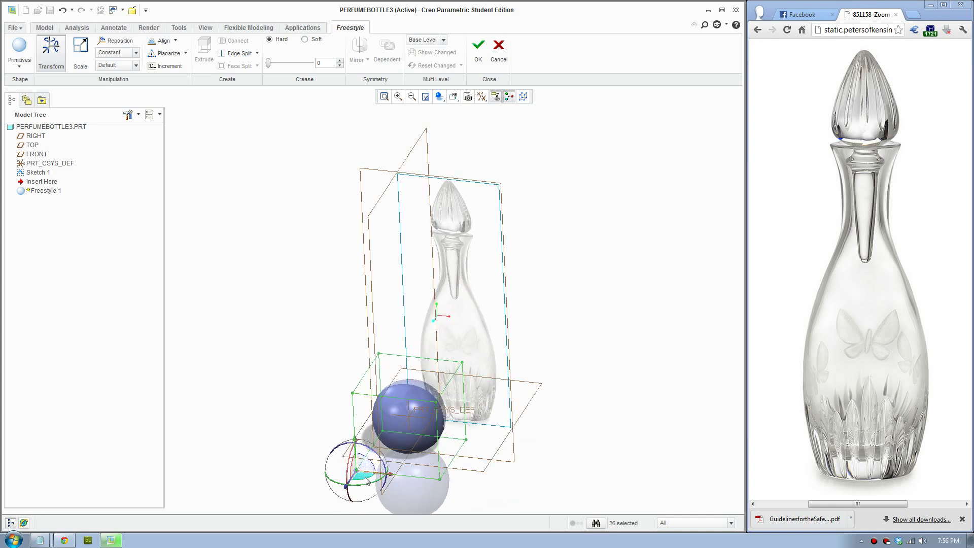
left_click_drag(374, 470, 413, 456)
mouse_move(604, 419)
middle_mouse_down()
mouse_move(630, 391)
mouse_move(589, 428)
middle_mouse_up()
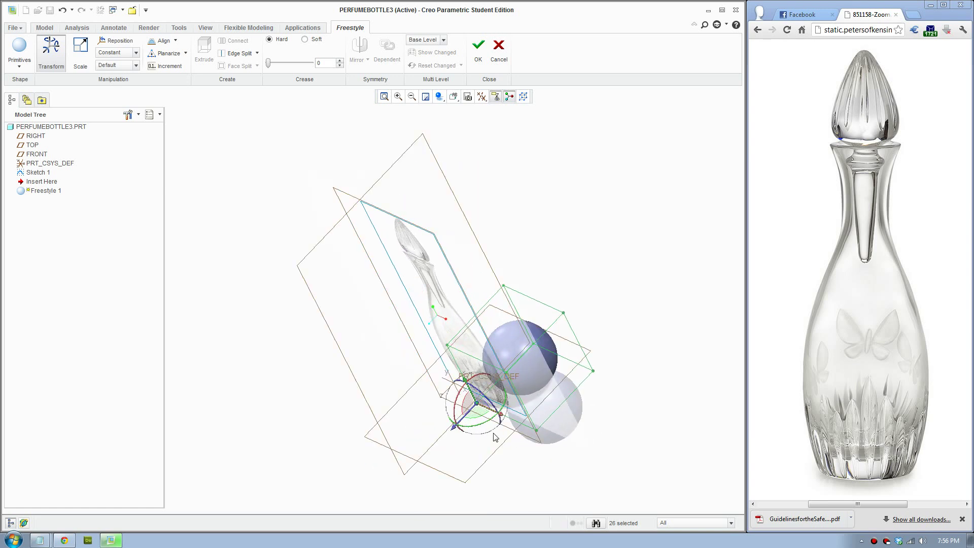
left_click_drag(459, 430, 393, 488)
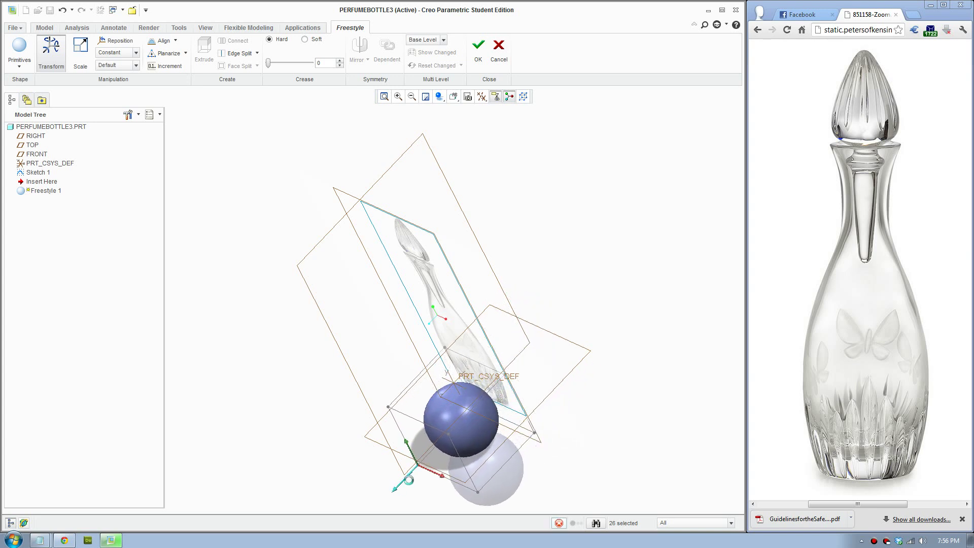
middle_click_drag(623, 354, 649, 300)
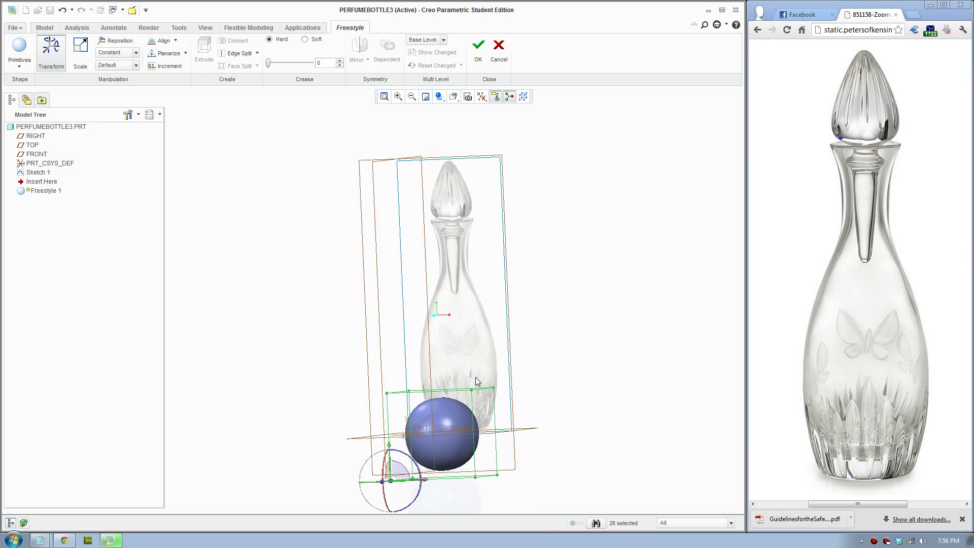
left_click_drag(390, 447, 389, 407)
middle_click_drag(595, 362, 578, 376)
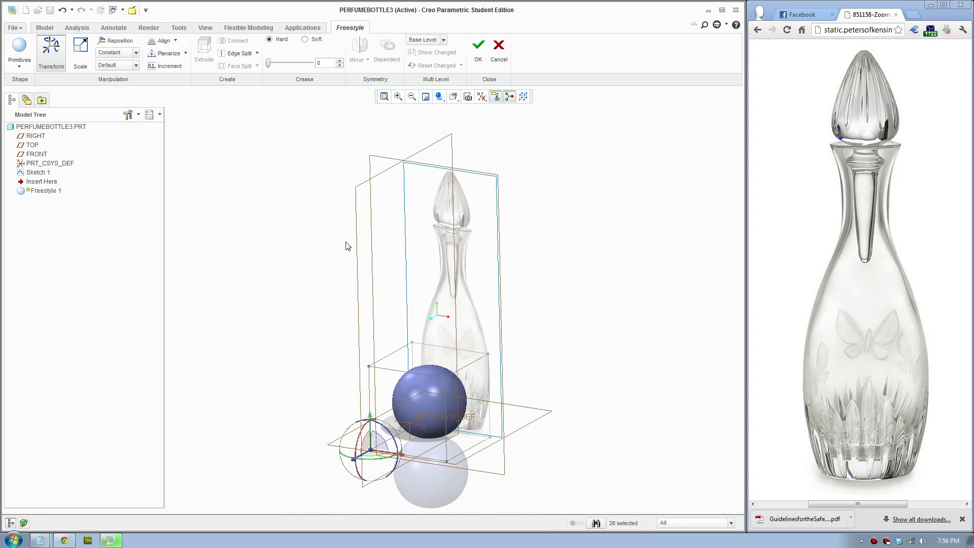
Step: Select the upper ring of the sphere's control mesh and lower it slightly
mouse_move(568, 352)
middle_mouse_down()
mouse_move(594, 340)
mouse_move(558, 329)
mouse_move(577, 324)
mouse_move(583, 329)
mouse_move(556, 337)
middle_mouse_up()
left_click_drag(295, 306, 481, 390)
left_click(483, 375)
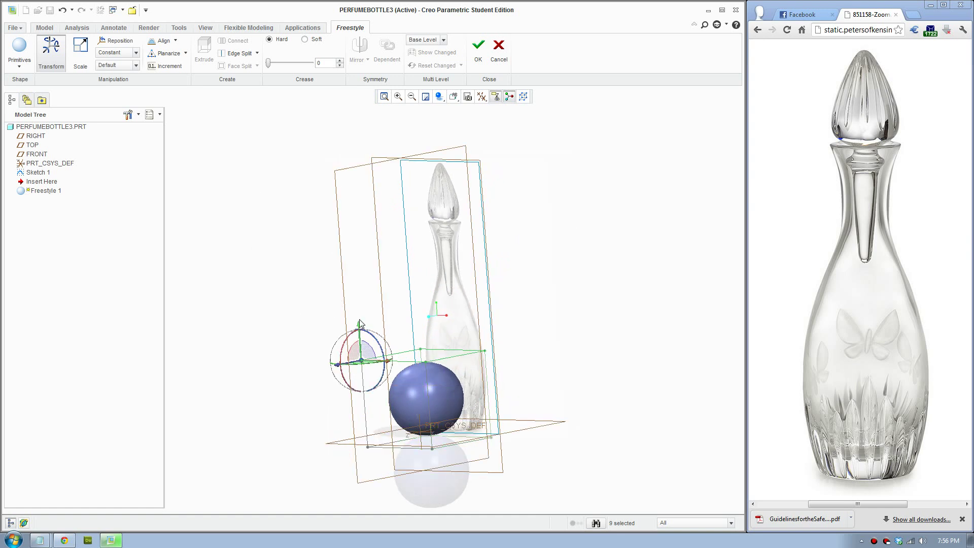
left_click_drag(364, 332, 367, 350)
Step: Extrude the mesh's top face upward and raise the new face slightly to lengthen the bottle body
middle_click_drag(366, 350, 548, 355)
left_click(509, 373)
left_click(436, 390)
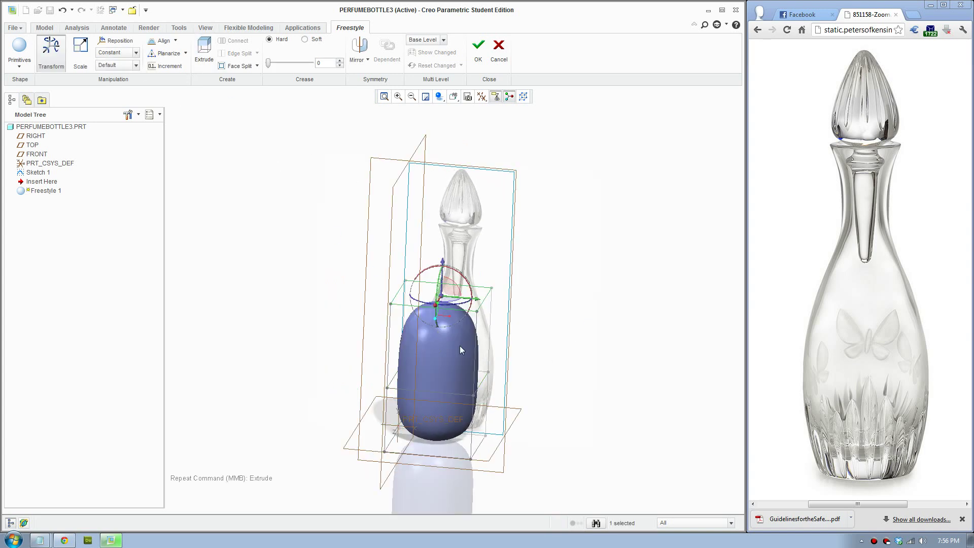
middle_click_drag(550, 326, 503, 297)
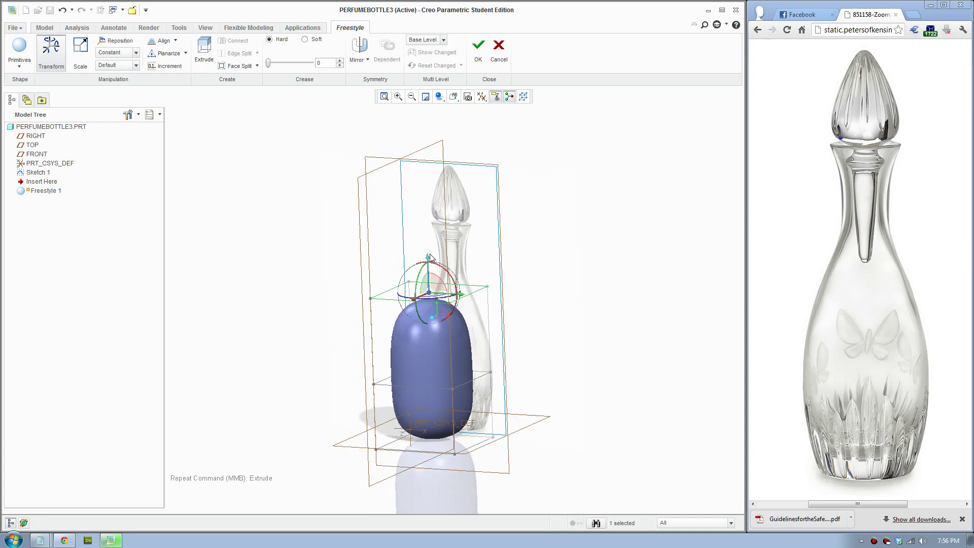
mouse_move(430, 259)
left_mouse_down()
mouse_move(436, 278)
mouse_move(432, 248)
left_mouse_up()
Step: Select the middle ring of the control mesh, reposition it slightly, and scale it outward horizontally to widen the body
left_click_drag(343, 362, 527, 415)
middle_click_drag(516, 391, 445, 390)
left_click_drag(393, 412, 402, 417)
left_click(80, 51)
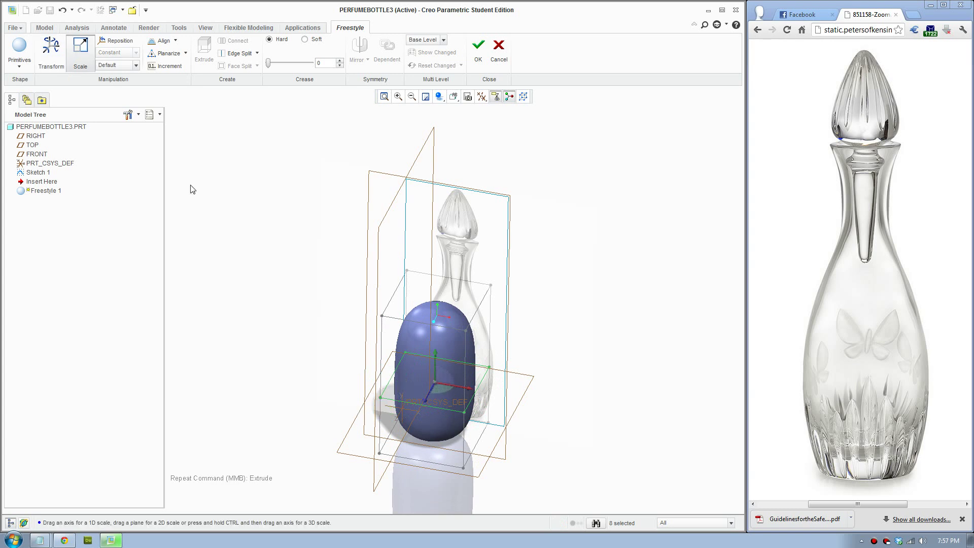
left_click_drag(440, 394, 515, 366)
middle_click_drag(552, 332, 528, 348)
Step: Scale the mesh's top face inward to taper the body toward the neck
left_click(432, 318)
middle_click_drag(506, 311, 492, 287)
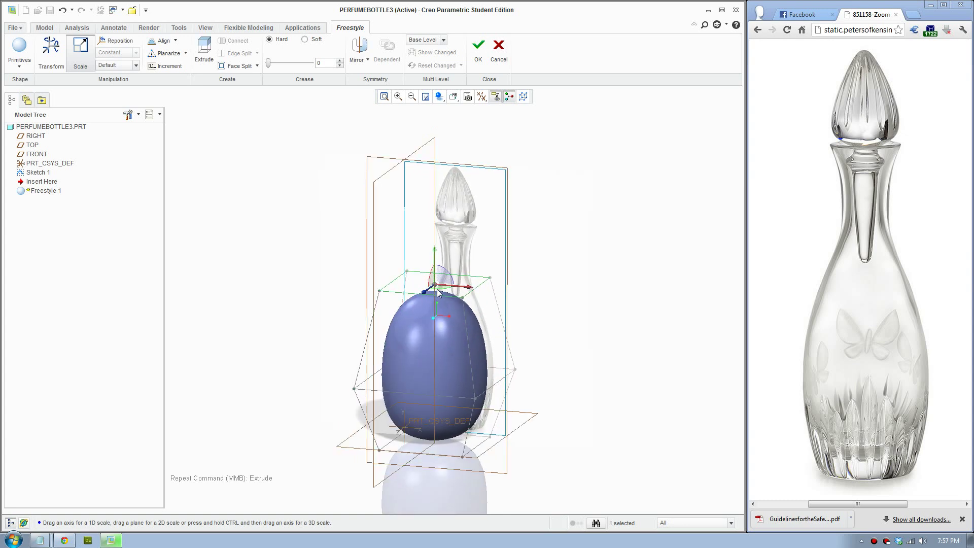
left_click_drag(440, 292, 431, 284)
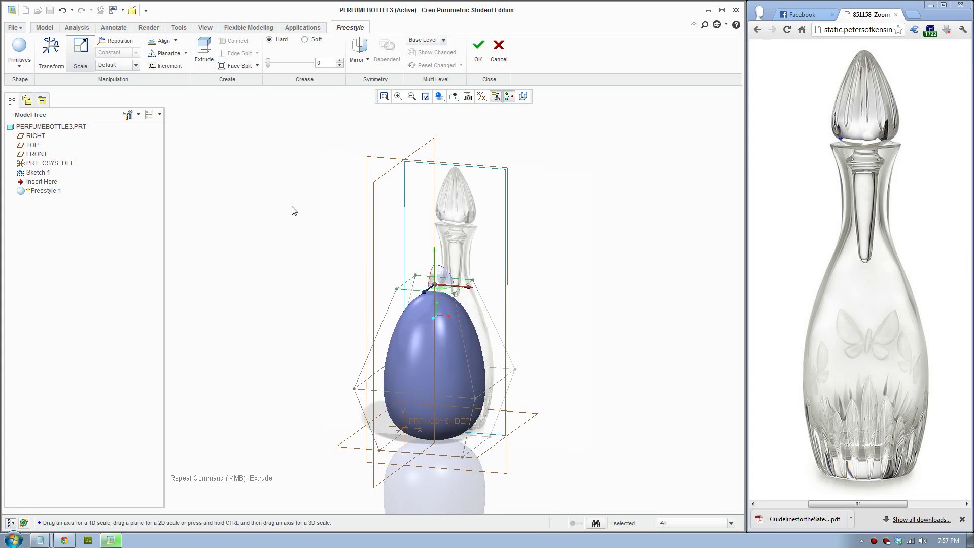
Step: Extrude the narrowed top face upward to form the bottle's neck
left_click(447, 283)
left_click(448, 291)
left_click(204, 51)
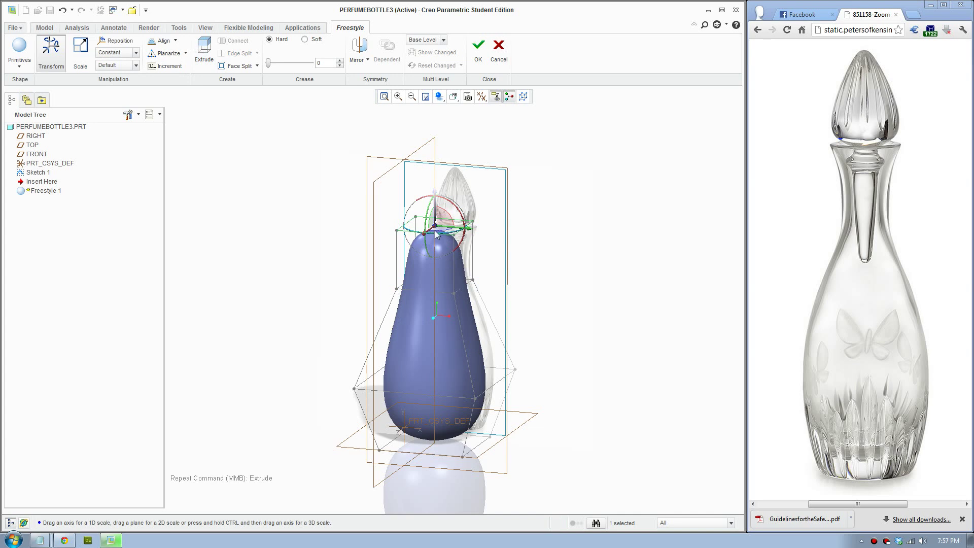
middle_click_drag(559, 242, 541, 290)
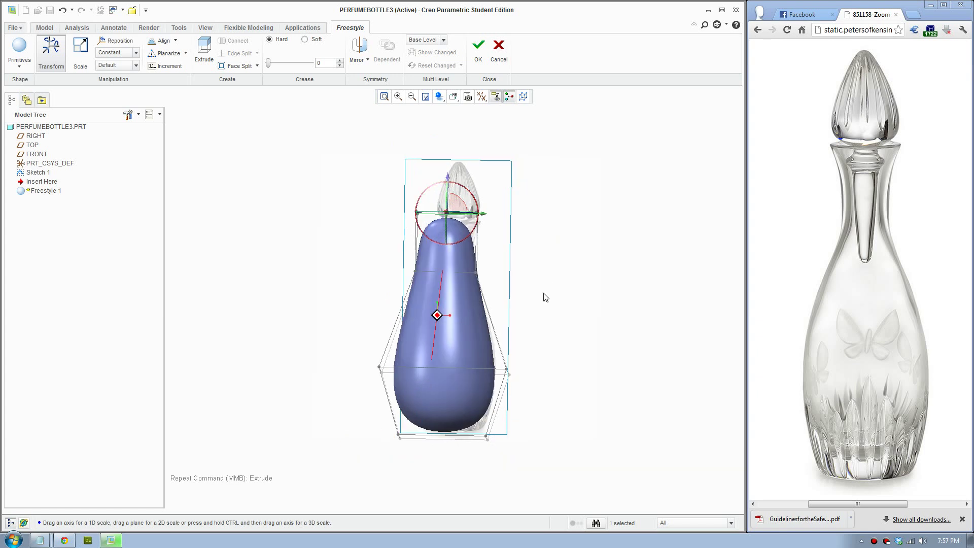
Step: Switch to the FRONT view, select the entire control mesh, and shift it sideways to centre it over the bottle image
left_click(453, 96)
left_click(473, 148)
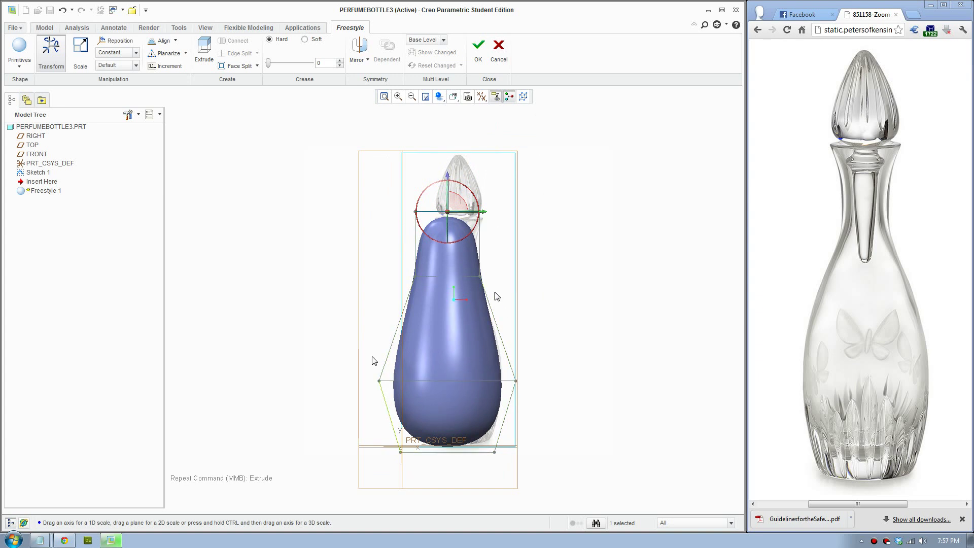
left_click_drag(362, 147, 539, 483)
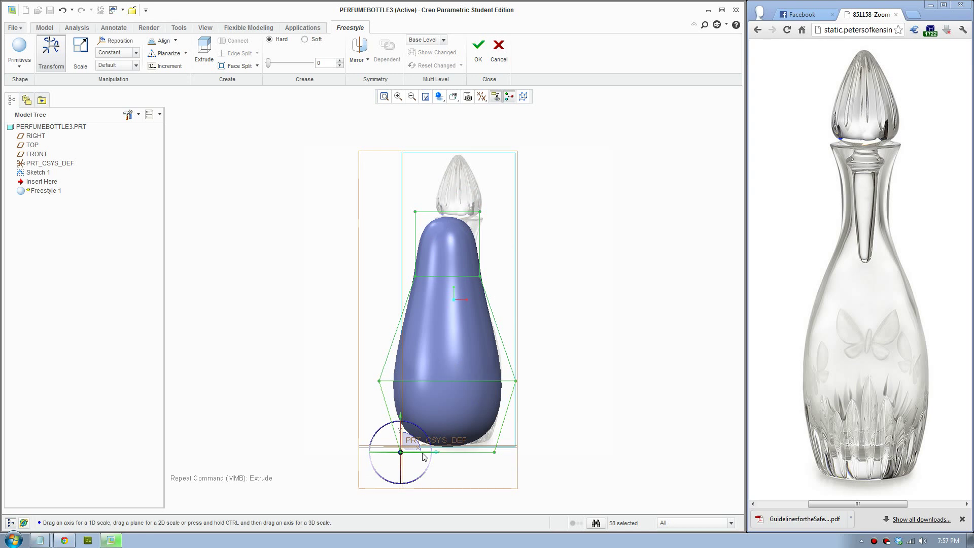
left_click_drag(424, 456, 432, 457)
Step: Select the ring at the body's widest part and scale it inward horizontally to match the reference bottle
left_click_drag(362, 355, 554, 405)
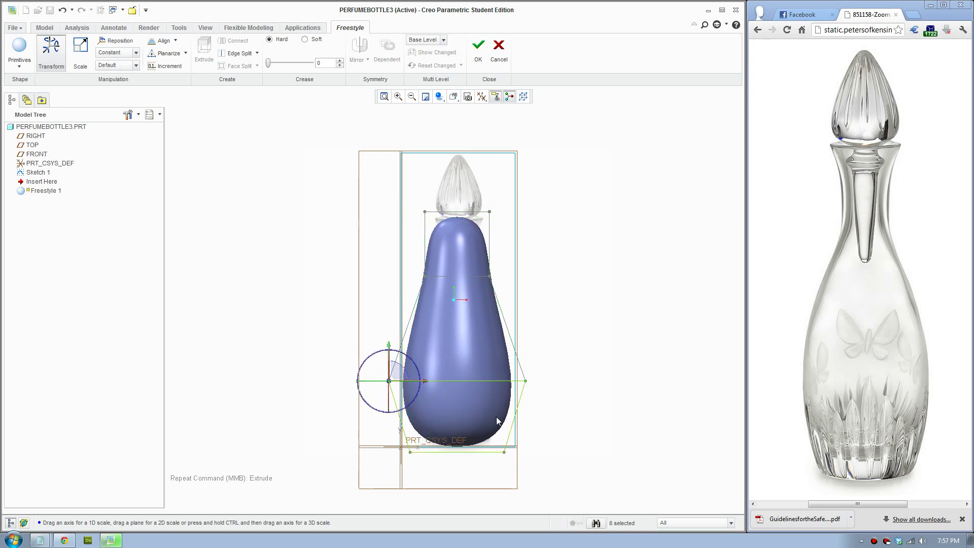
middle_click_drag(499, 424, 396, 385)
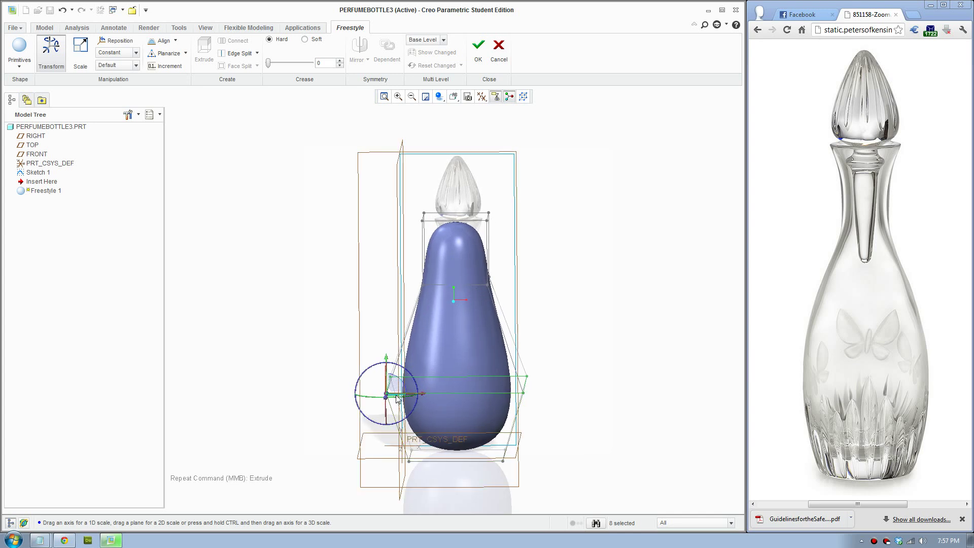
middle_click_drag(486, 412, 405, 412)
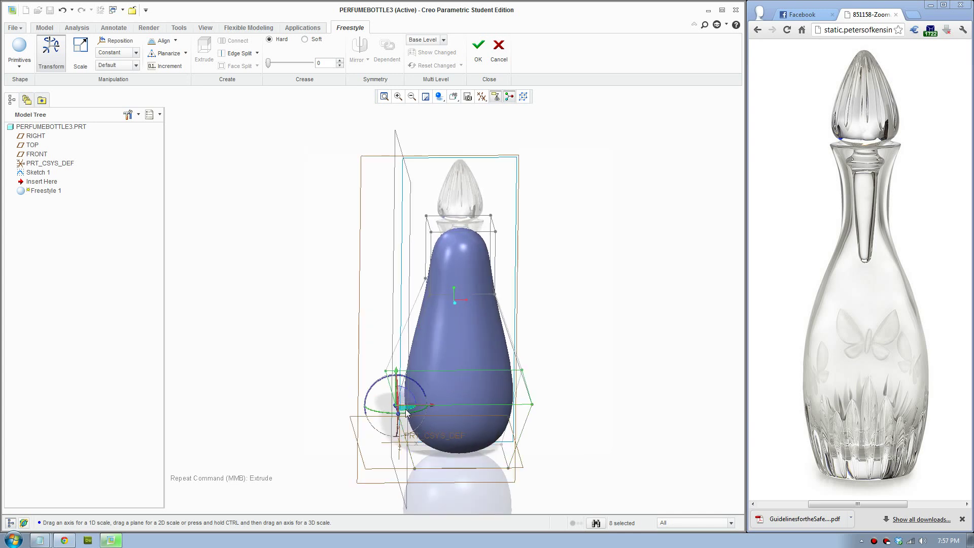
mouse_move(405, 414)
left_mouse_down()
mouse_move(406, 424)
mouse_move(405, 414)
left_mouse_up()
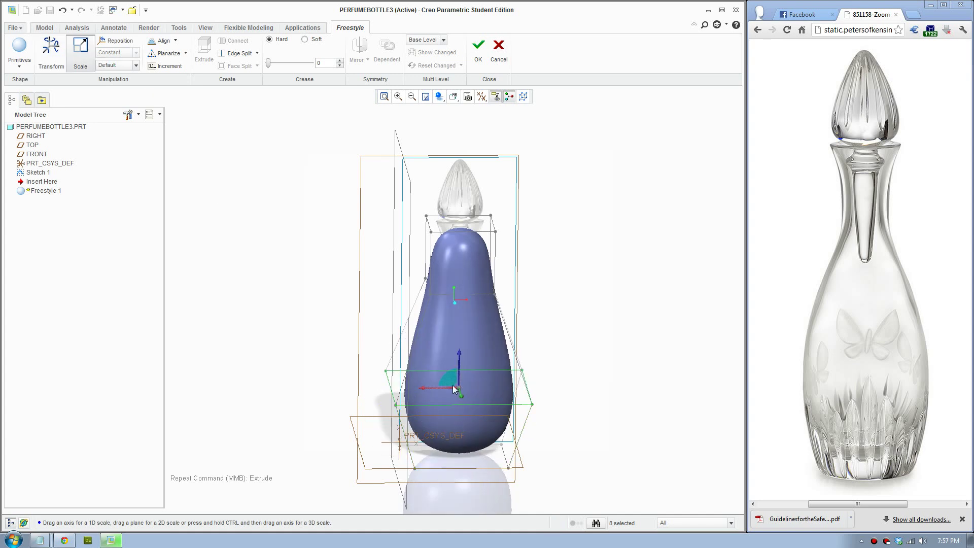
left_click_drag(453, 394, 457, 394)
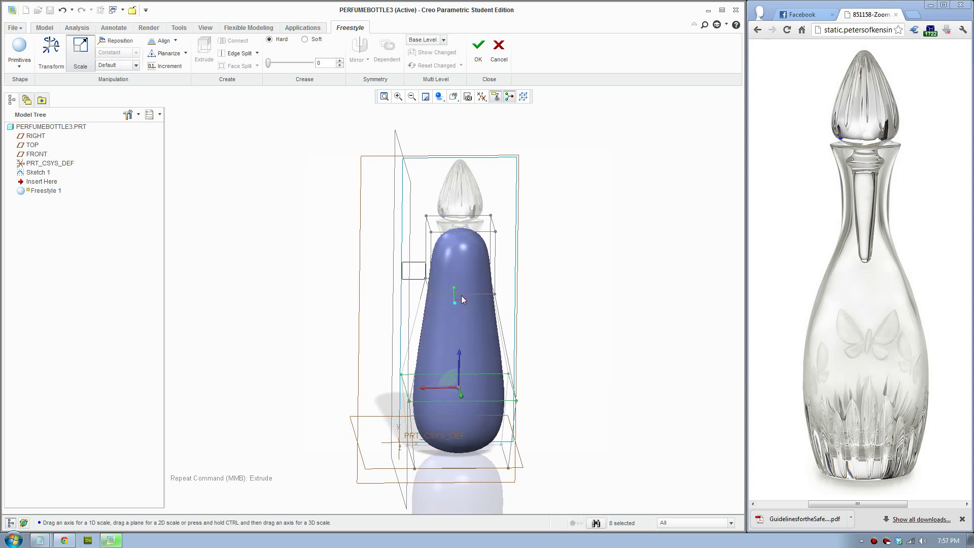
Step: Scale the ring at the neck's base inward and the top face slightly outward to shape the flared neck
left_click(446, 289)
left_click_drag(452, 291, 458, 280)
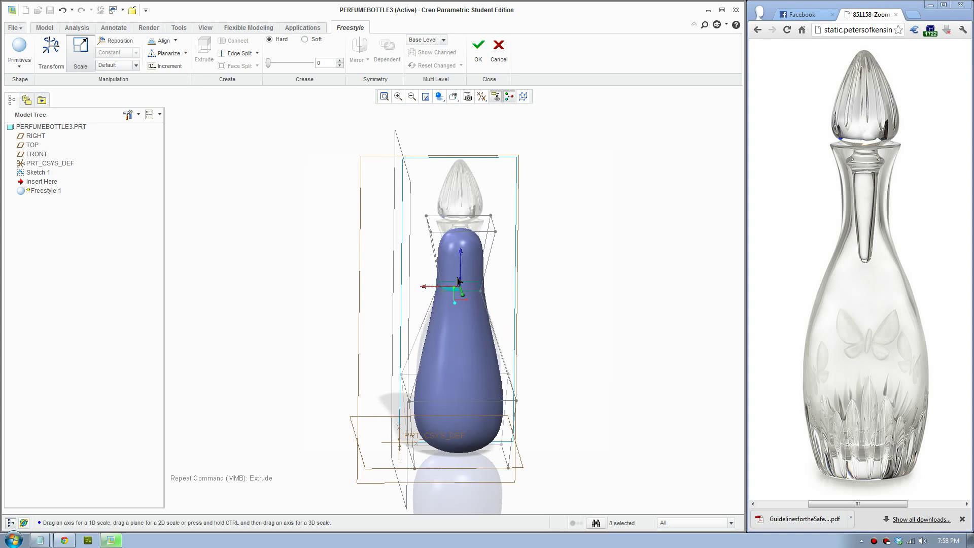
left_click(463, 228)
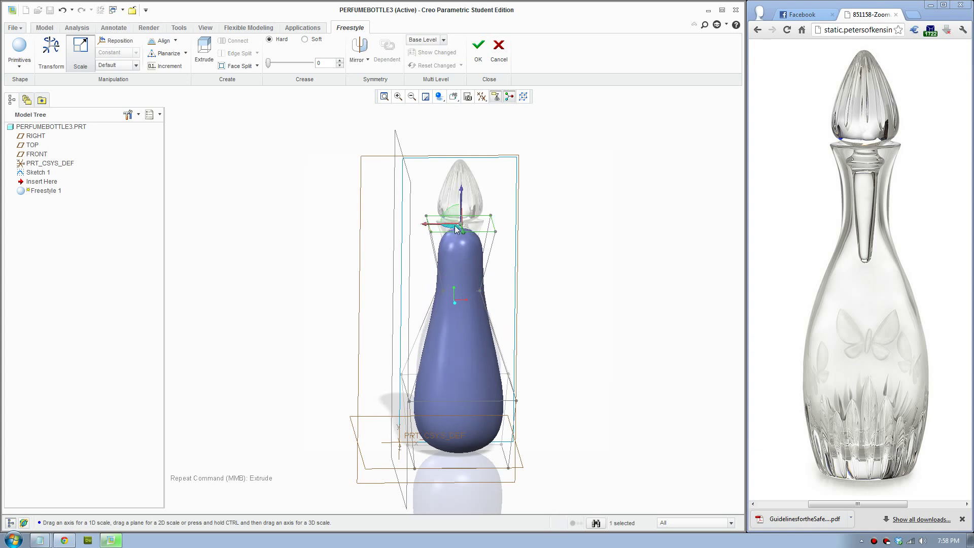
left_click_drag(454, 231, 488, 231)
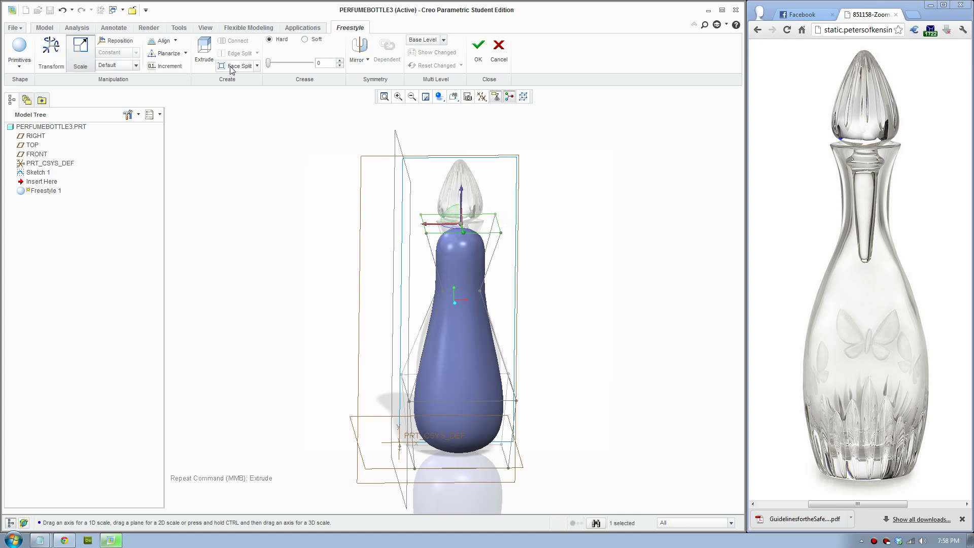
Step: Apply a Face Split to the neck's top face to sharpen the bottle's rim
left_click(231, 66)
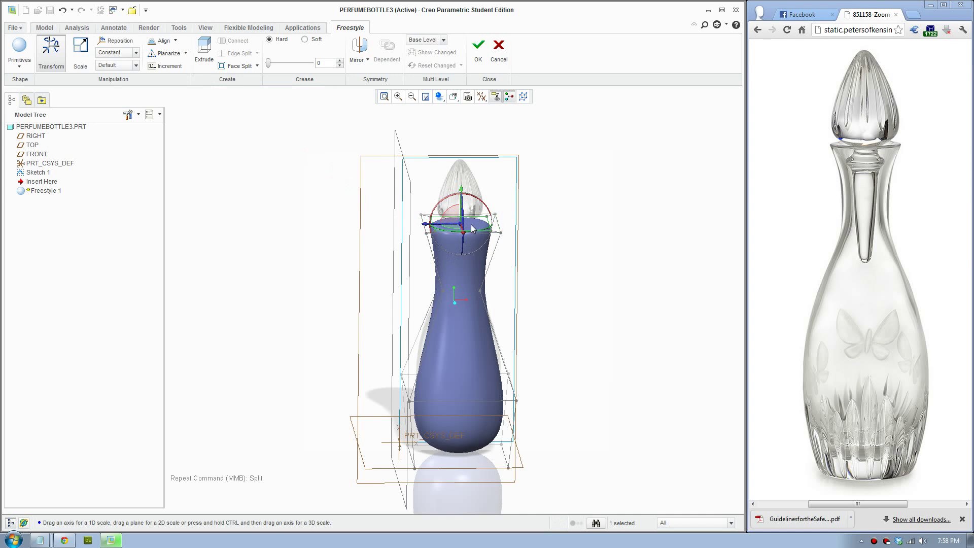
left_click(569, 292)
middle_click_drag(563, 356, 559, 342)
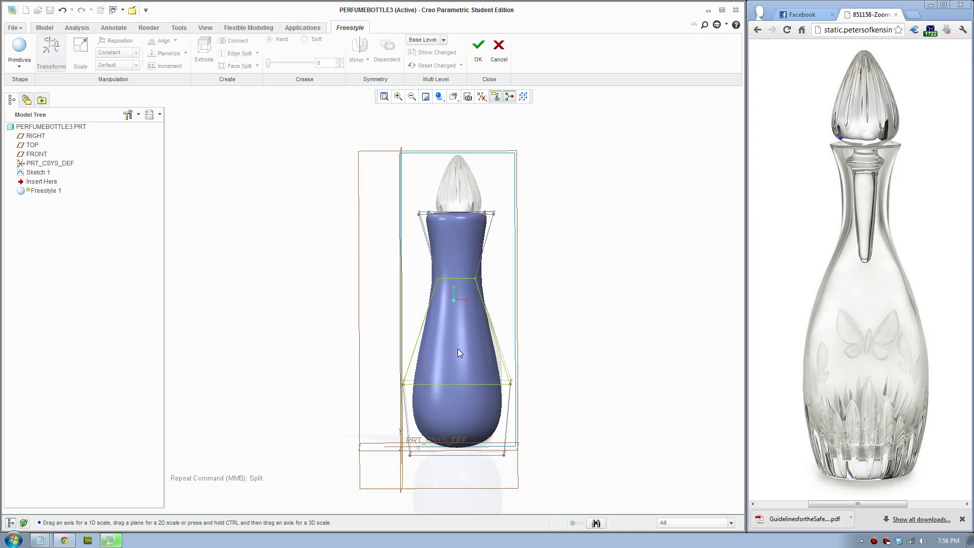
Step: Apply an Edge Split to the body's side edge to insert a new control ring between the neck base and the widest part
middle_click_drag(465, 291, 495, 346)
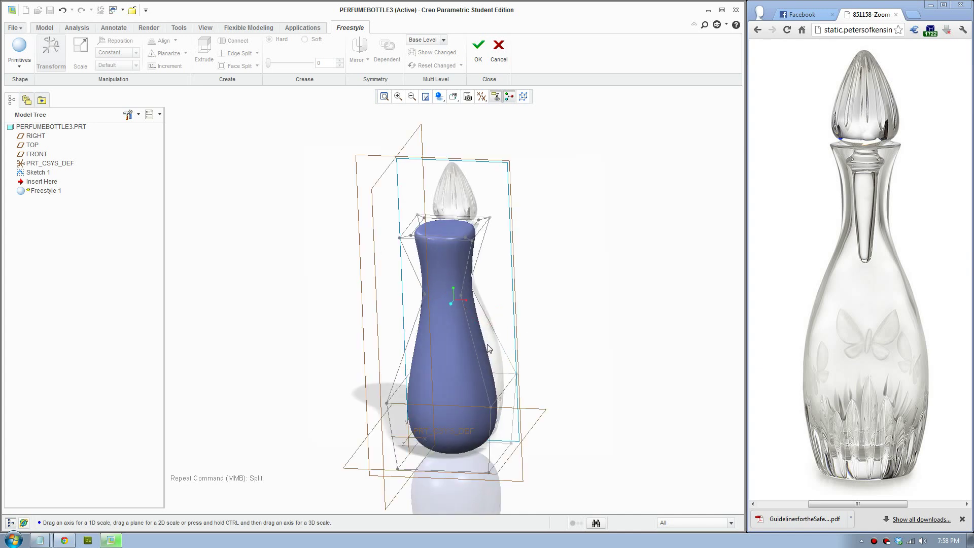
left_click(477, 350)
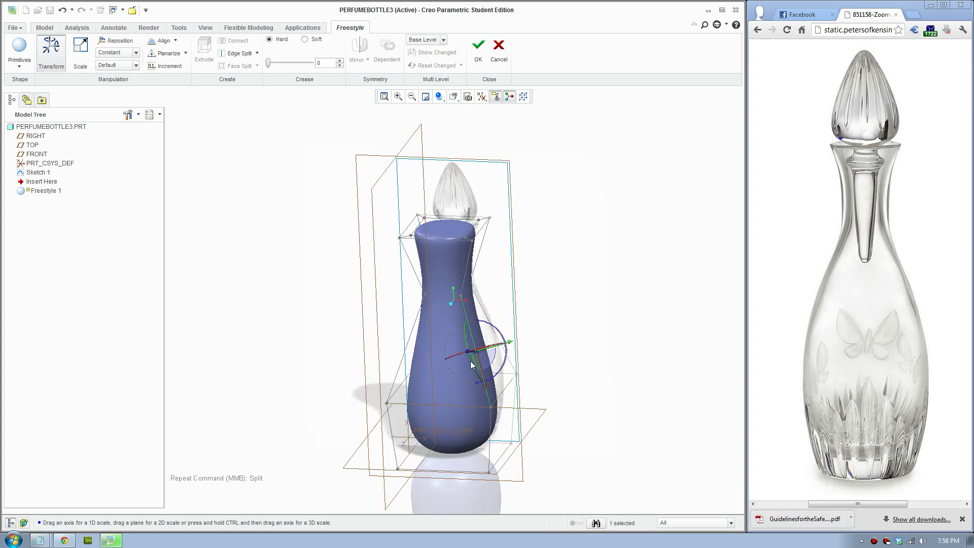
left_click(246, 60)
middle_click_drag(569, 313, 539, 352)
left_click(517, 345)
Step: Select the newly inserted body ring and scale it outward horizontally to give the bottle fuller shoulders
left_click_drag(375, 319, 504, 362)
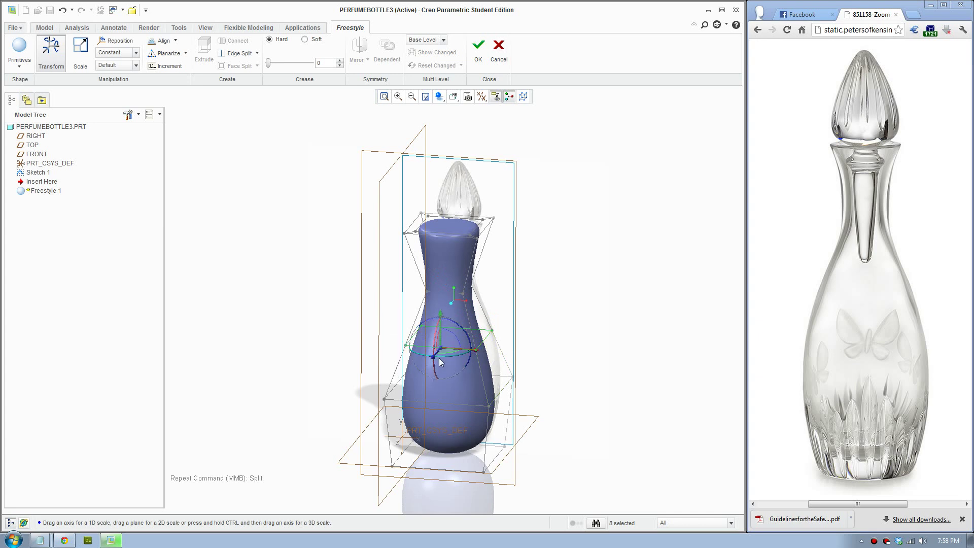
left_click_drag(444, 352, 452, 354)
left_click(81, 51)
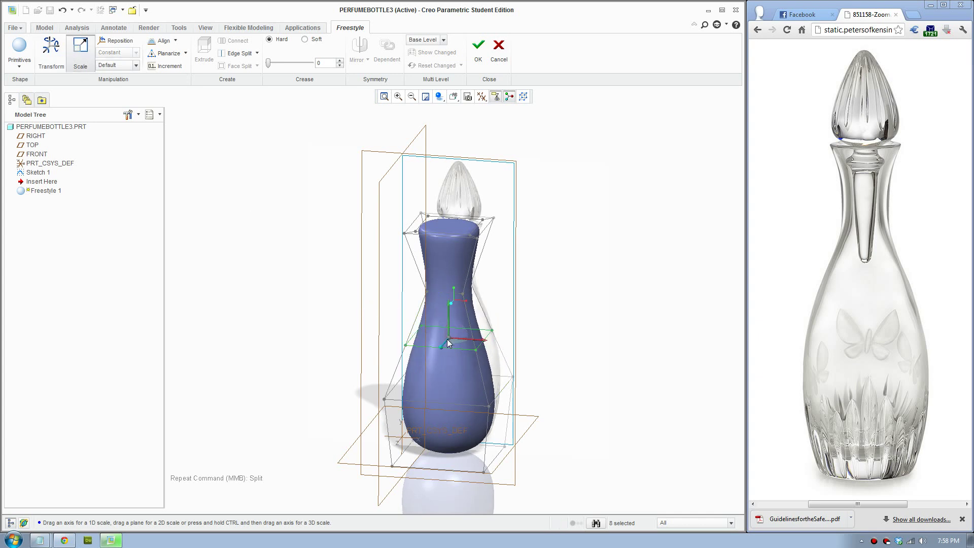
left_click_drag(447, 342, 455, 353)
middle_click_drag(557, 366, 561, 342)
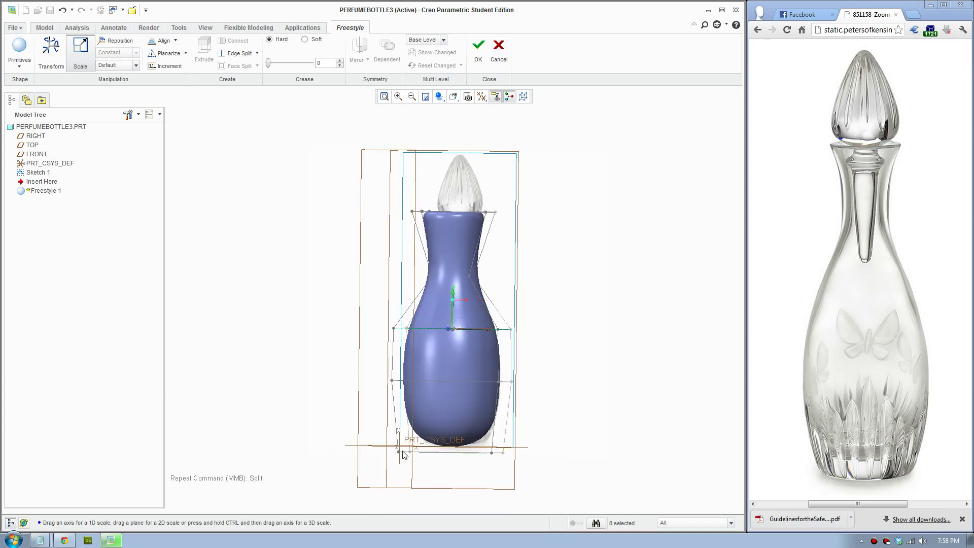
Step: Select the bottom face of the control mesh and apply a Face Split to flatten the bottle's base
left_click(524, 473, "ctrl")
middle_click_drag(549, 436, 527, 393)
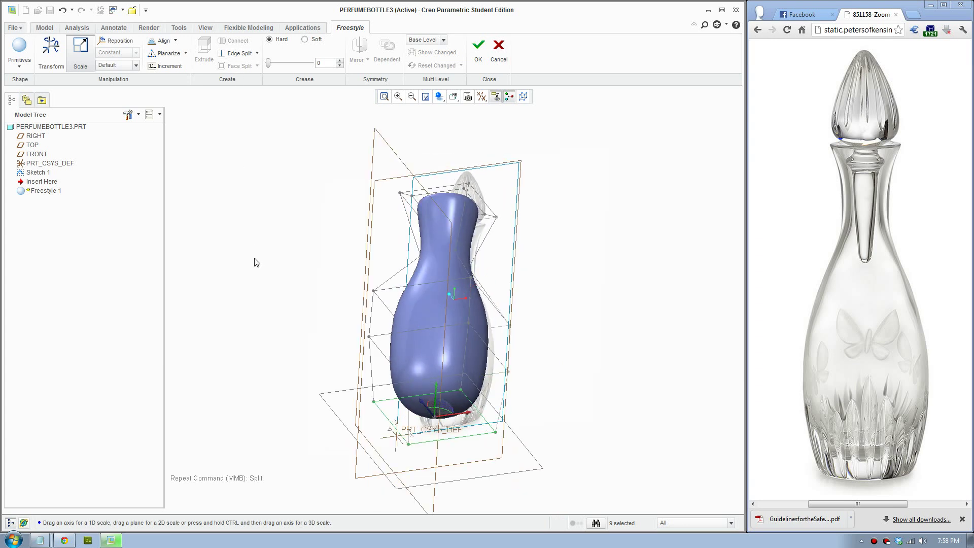
left_click(436, 423)
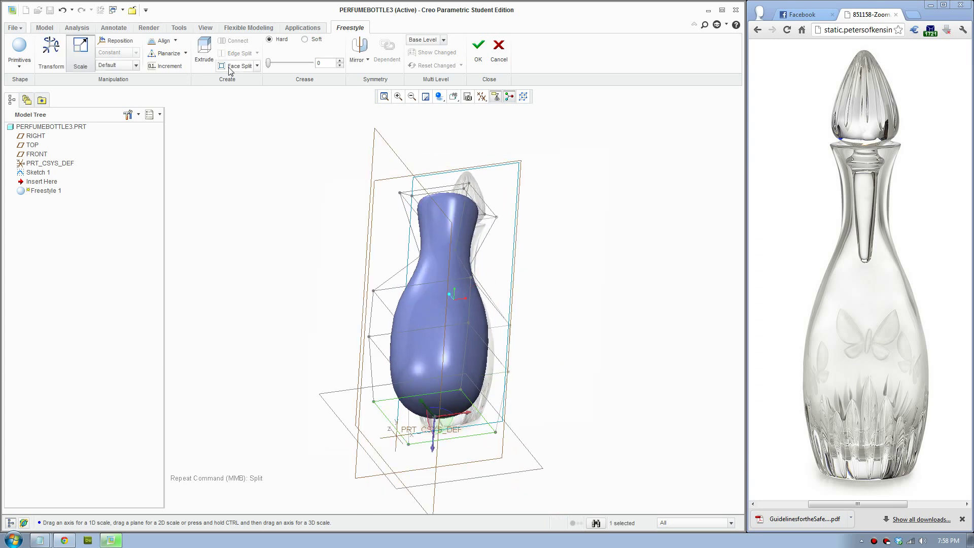
middle_click_drag(452, 353, 412, 298)
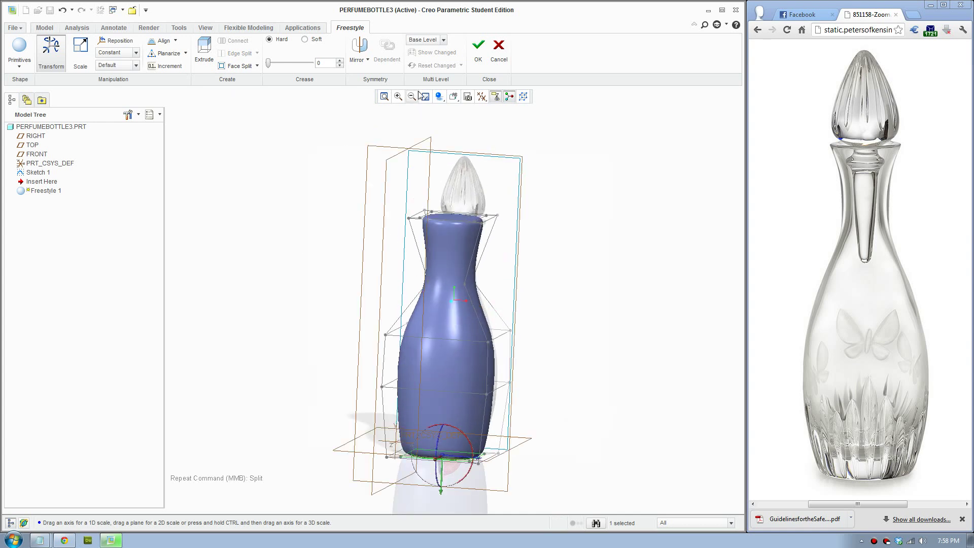
Step: Set the display style to Hidden Line and orient the model to the FRONT view
left_click(454, 97)
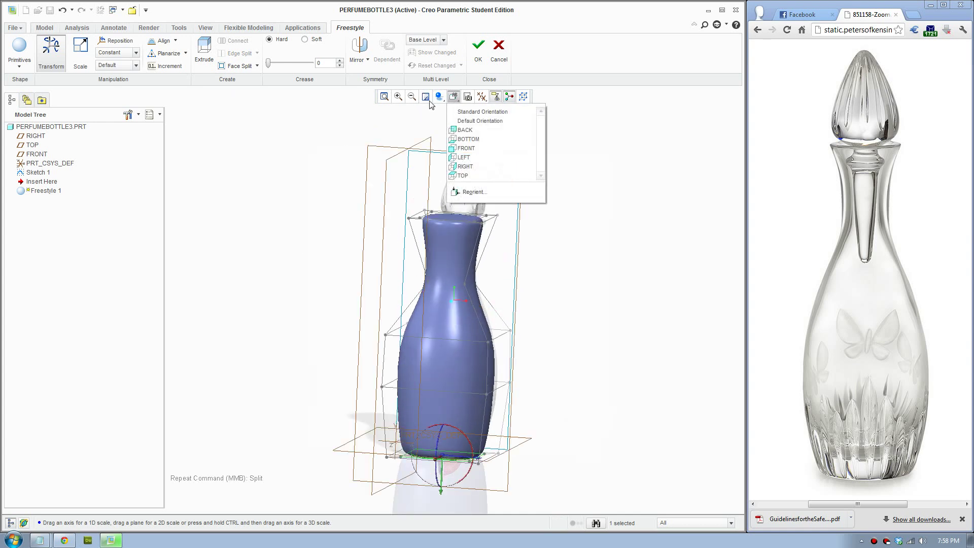
left_click(439, 97)
left_click(439, 97)
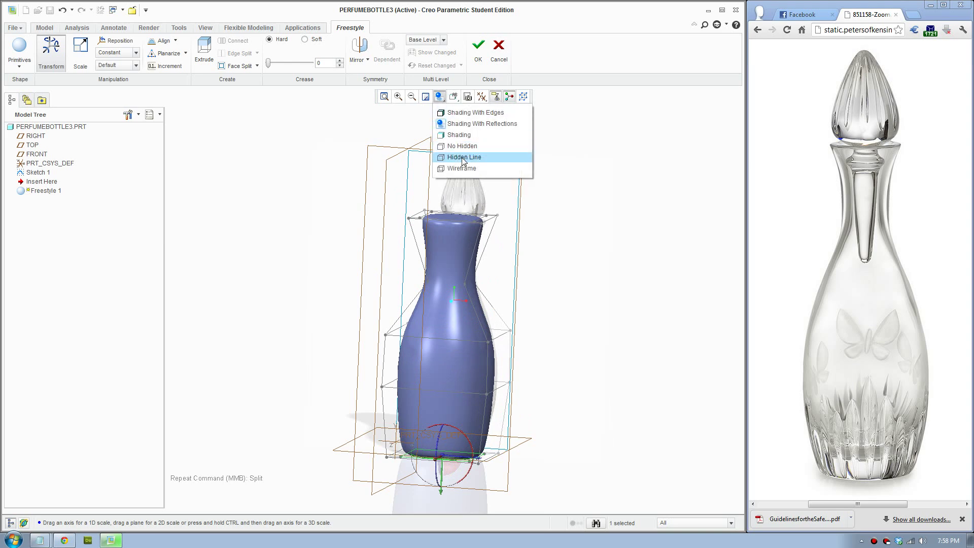
left_click(463, 157)
left_click(454, 97)
left_click(470, 147)
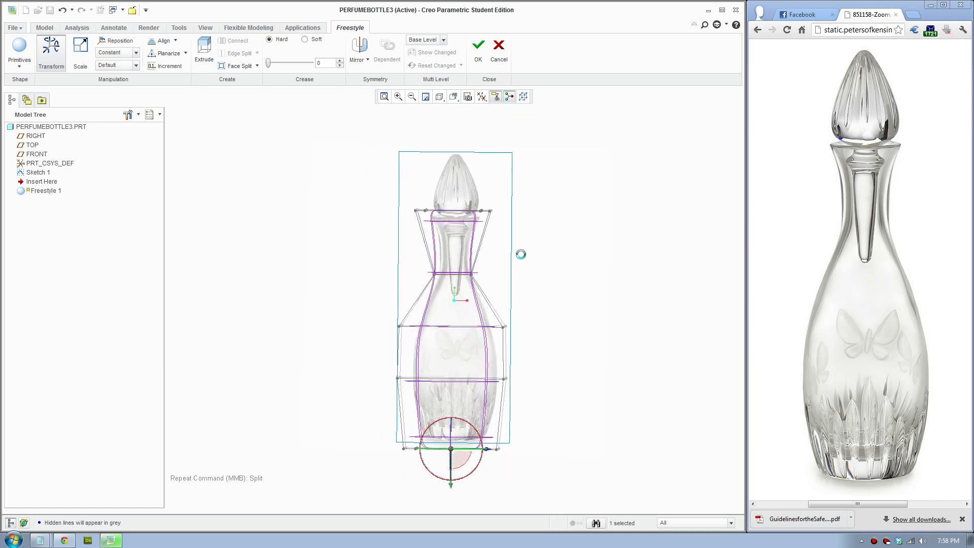
Step: Select the rim's control mesh, scale it inward horizontally, and raise it slightly to match the reference bottle's lip
scroll(528, 231, "up", 3)
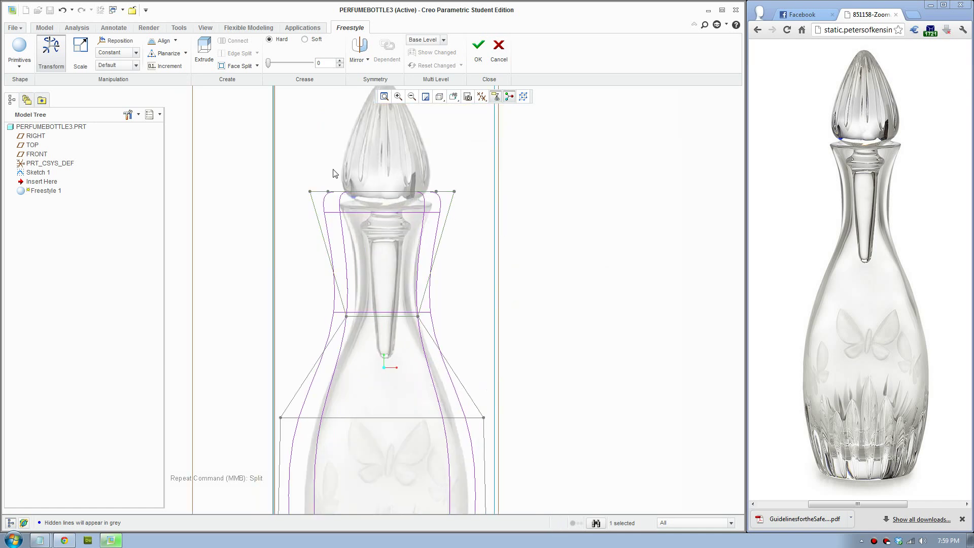
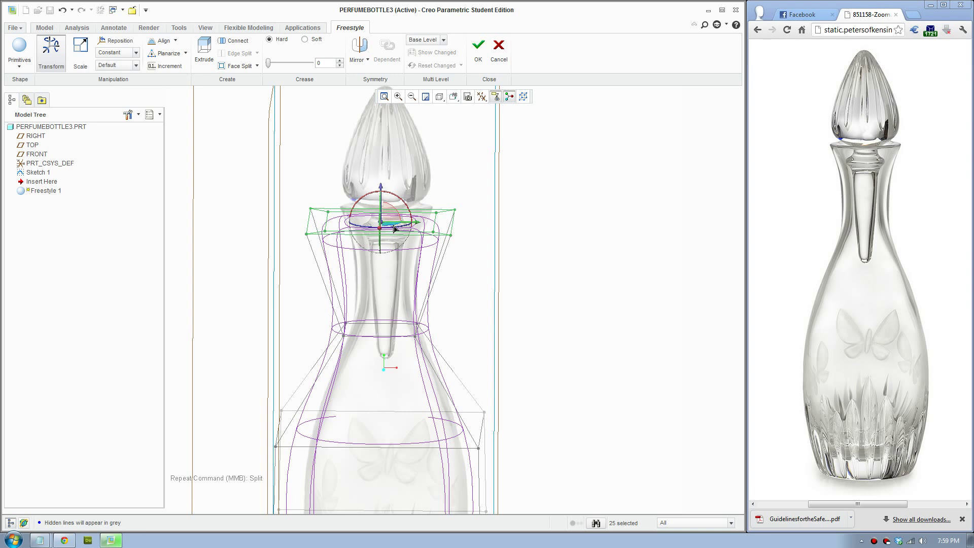
left_click(80, 53)
left_click_drag(392, 224, 394, 219)
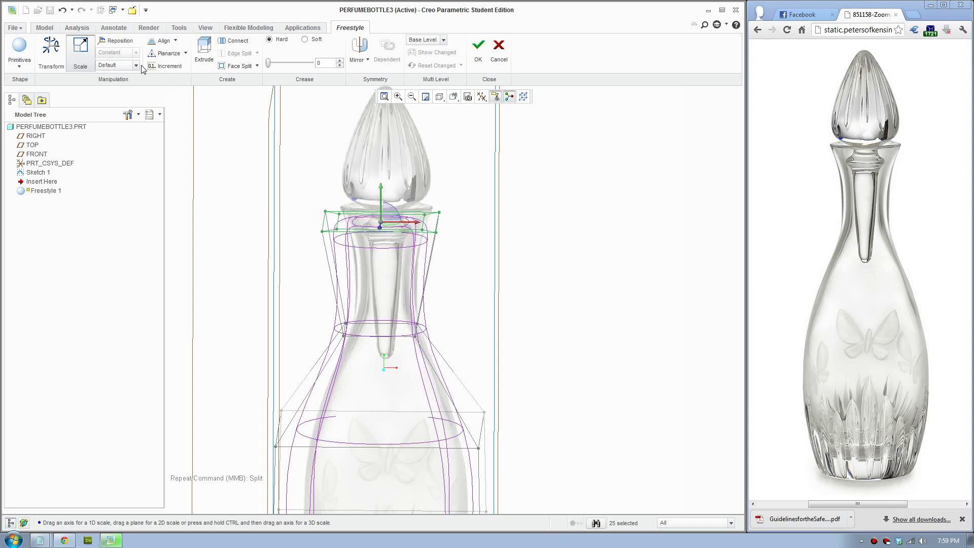
left_click(54, 48)
left_click_drag(380, 189, 381, 182)
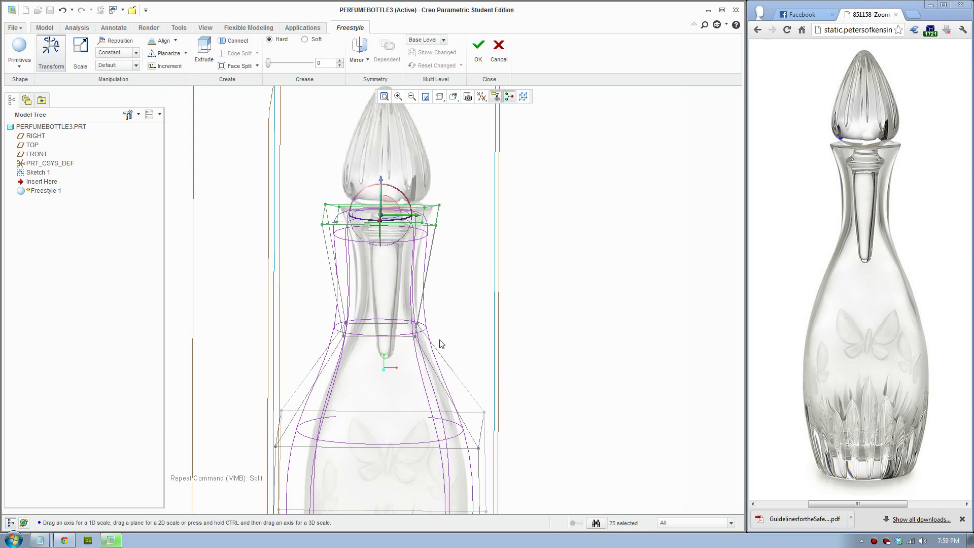
Step: Raise the ring at the neck's base and scale it inward to match the narrowest part of the reference neck
left_click(344, 325)
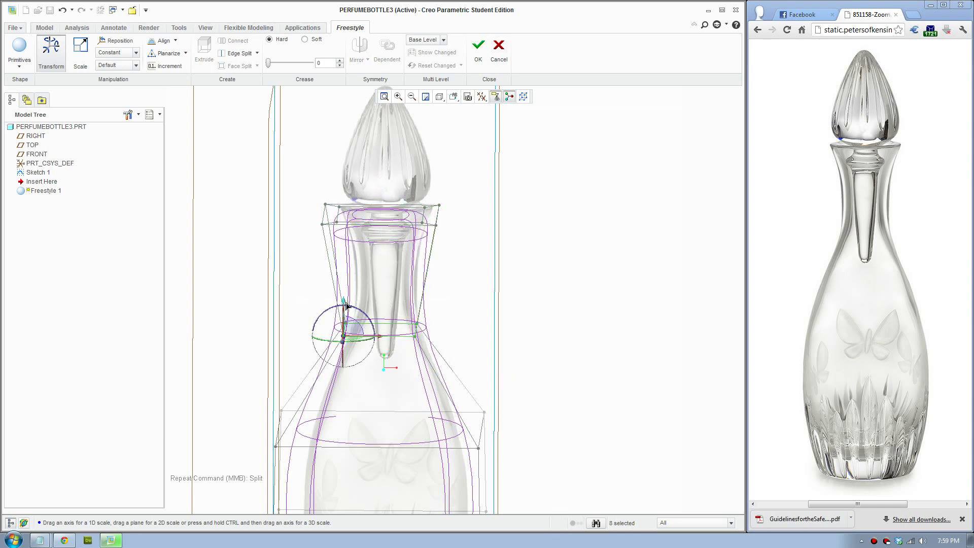
left_click_drag(349, 287, 350, 258)
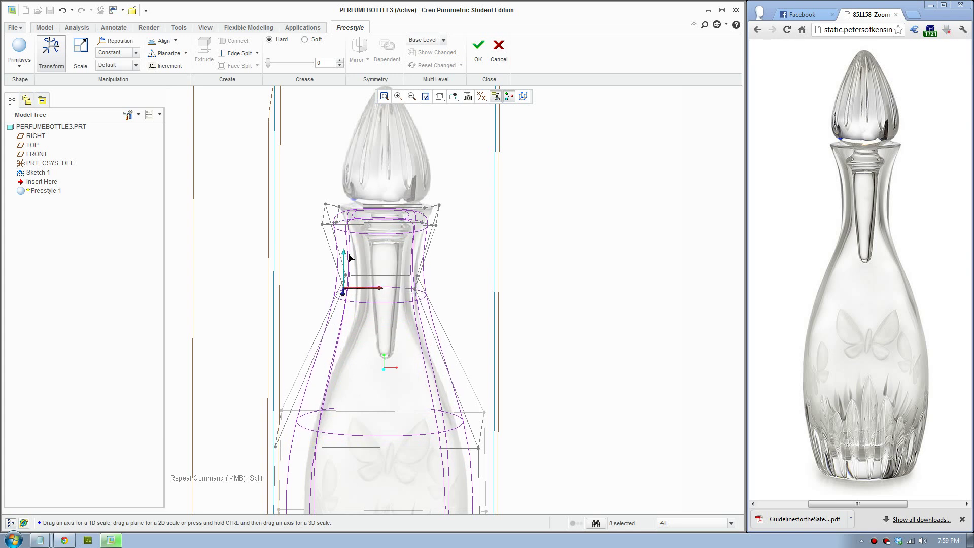
left_click(80, 64)
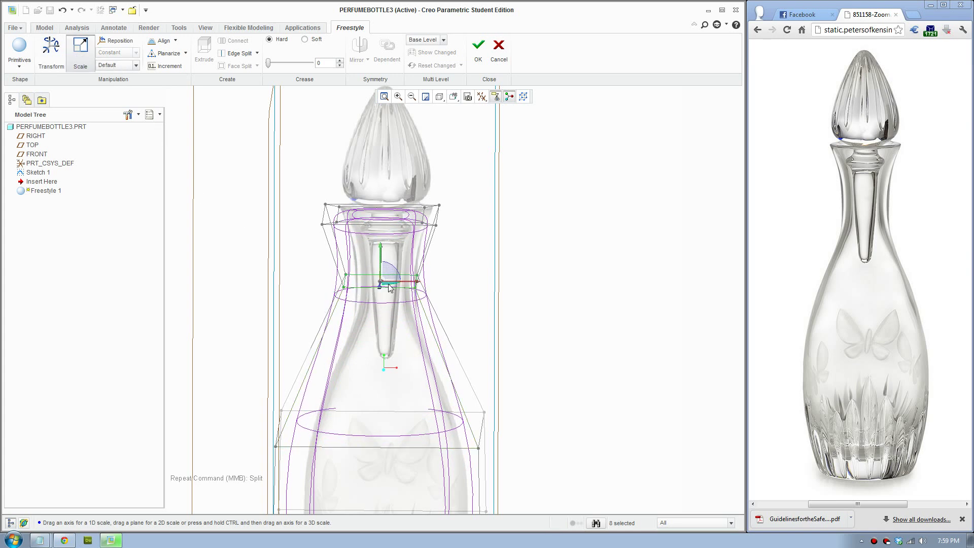
left_click_drag(386, 281, 389, 279)
Step: Select the upper body ring below the neck and scale it inward horizontally
left_click_drag(303, 192, 455, 241)
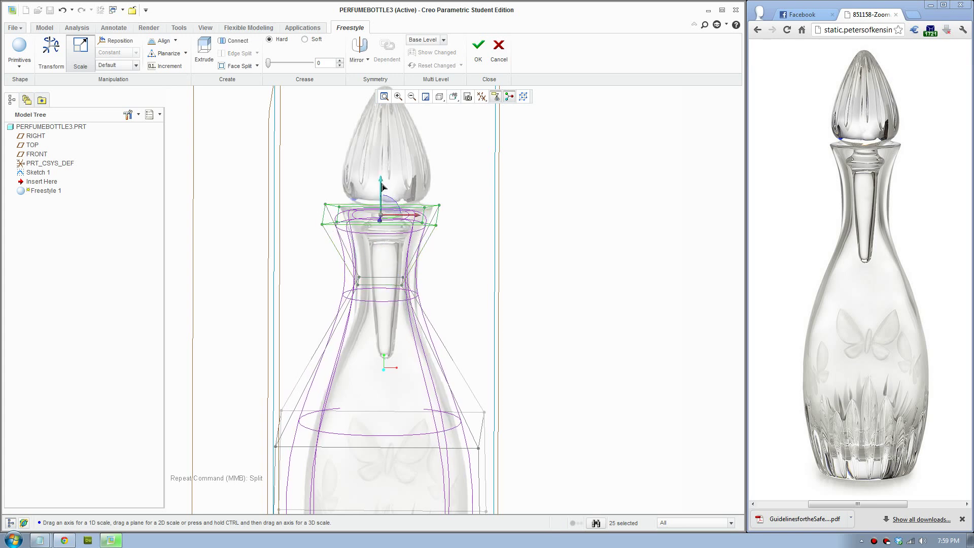
left_click_drag(239, 386, 565, 471)
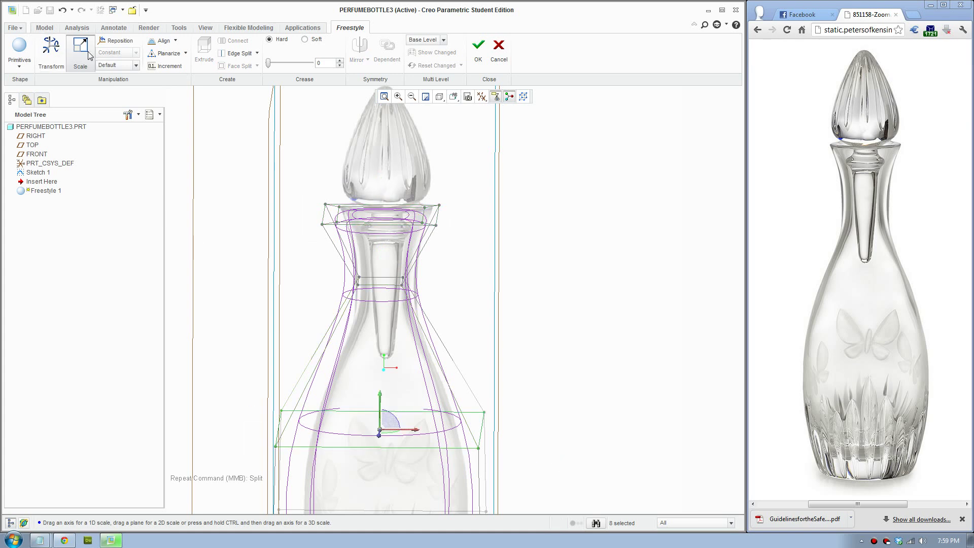
left_click_drag(392, 437, 381, 411)
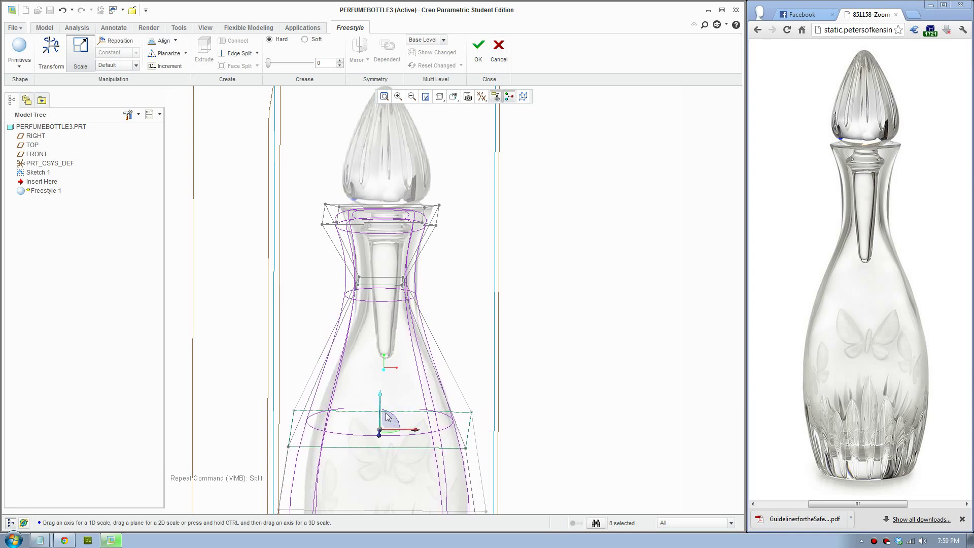
right_click(501, 379)
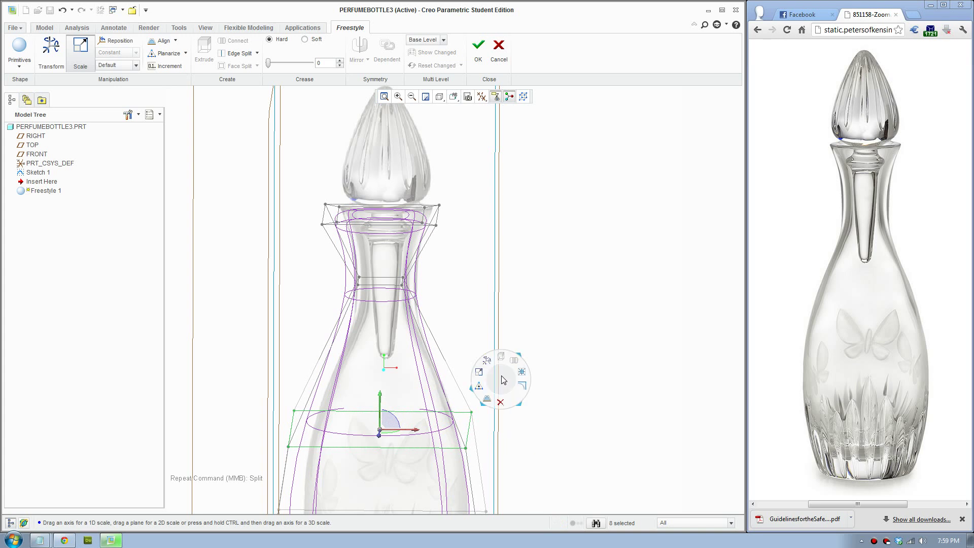
right_click(489, 351)
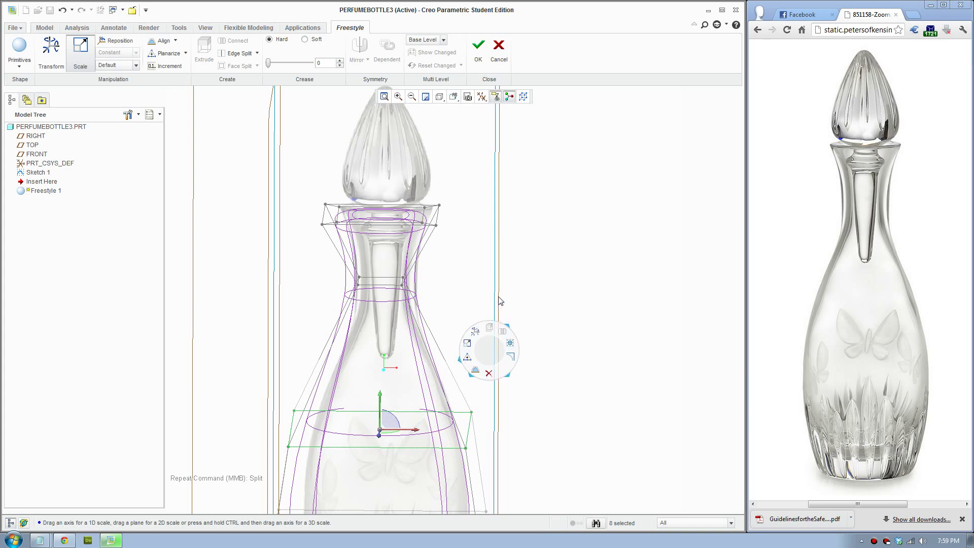
Step: Scale the narrow neck ring slightly inward again and narrow the upper body ring further to follow the reference outline
middle_click_drag(458, 433, 450, 361, "shift")
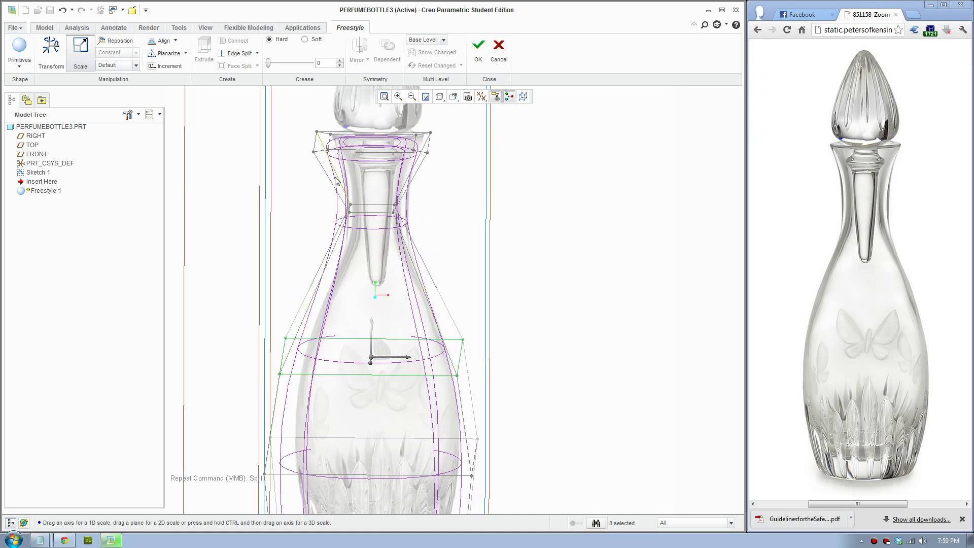
left_click(395, 217)
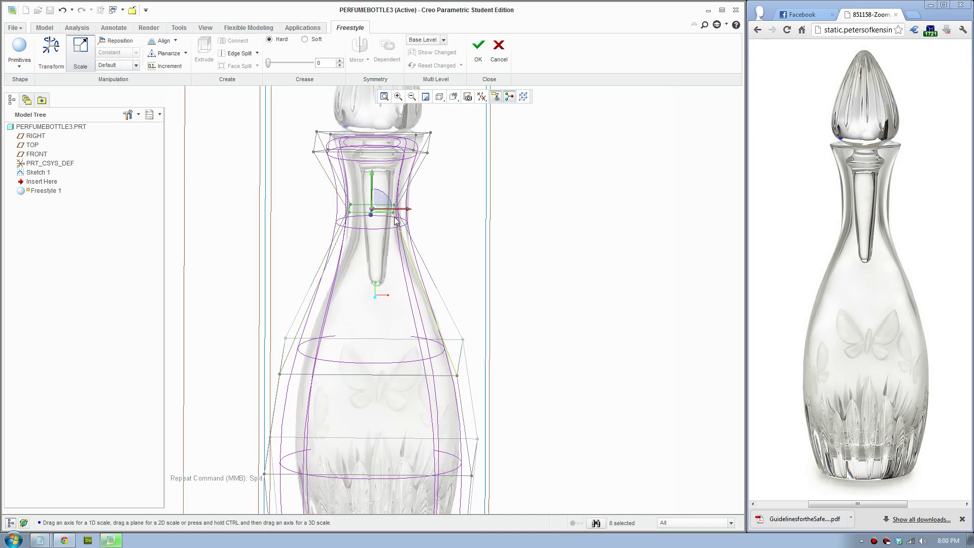
left_click_drag(381, 214, 390, 211)
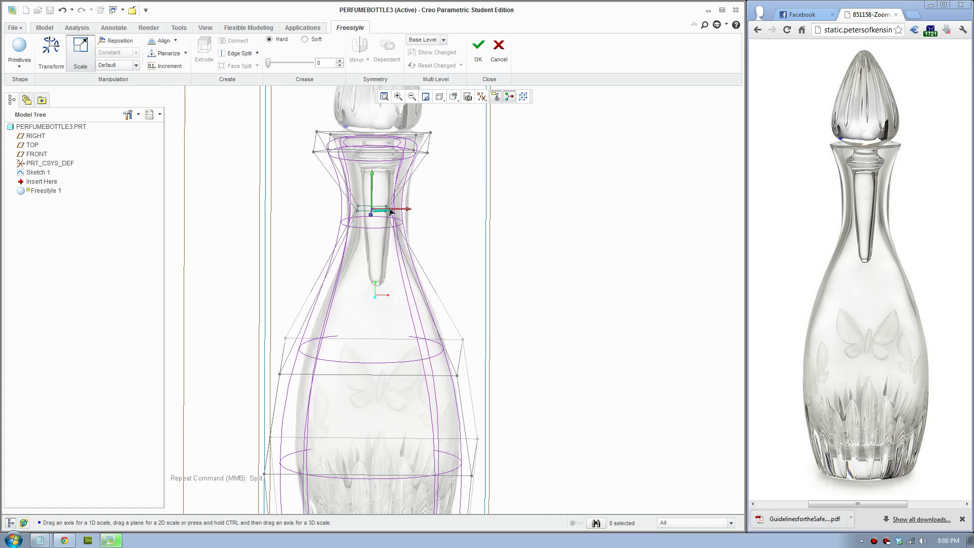
left_click_drag(267, 308, 507, 421)
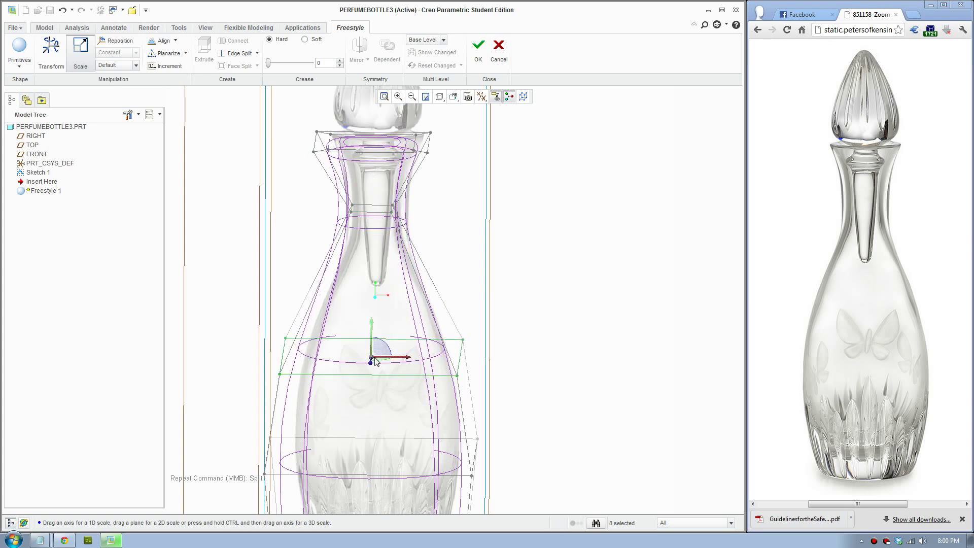
left_click_drag(378, 363, 376, 360)
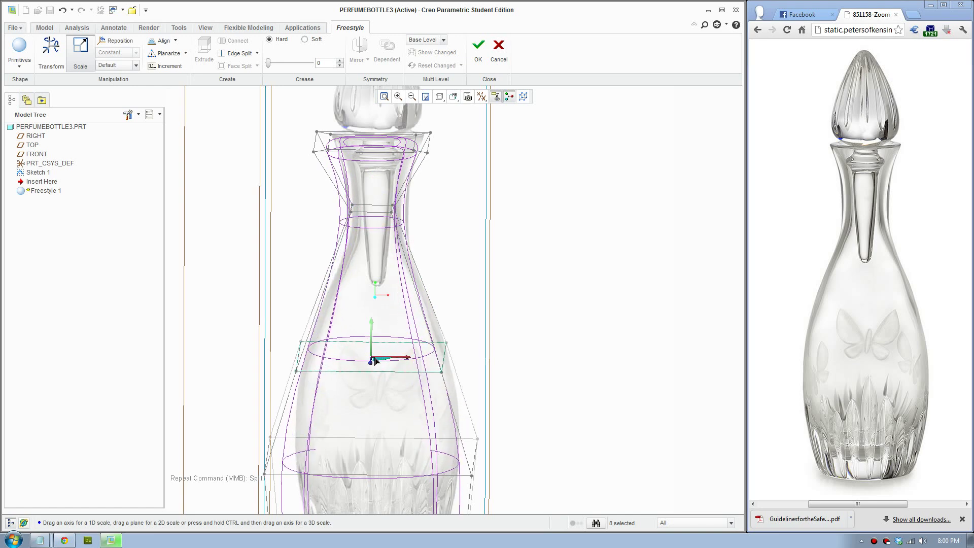
Step: Select the lower body ring and scale it inward horizontally to match the widest part of the reference bottle
middle_click_drag(474, 452, 469, 348, "shift")
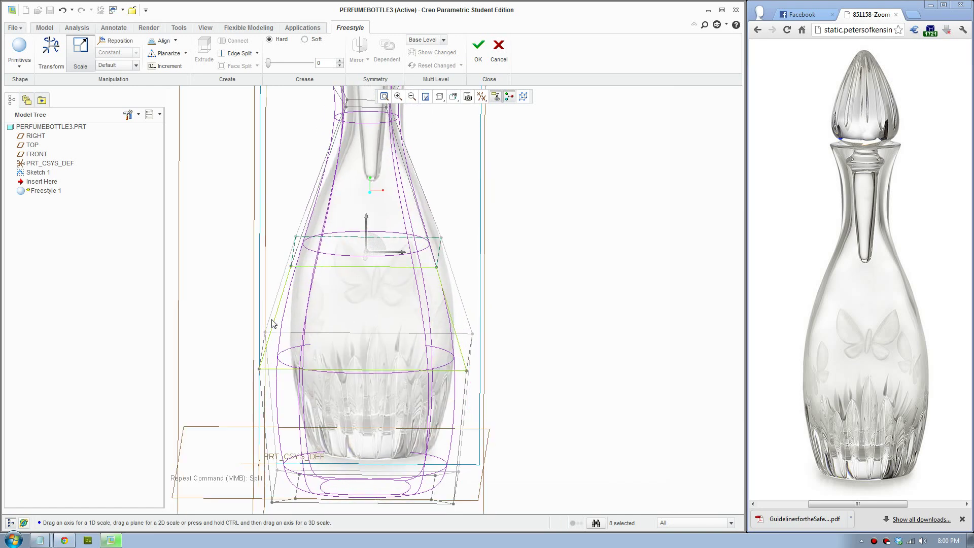
left_click(284, 333)
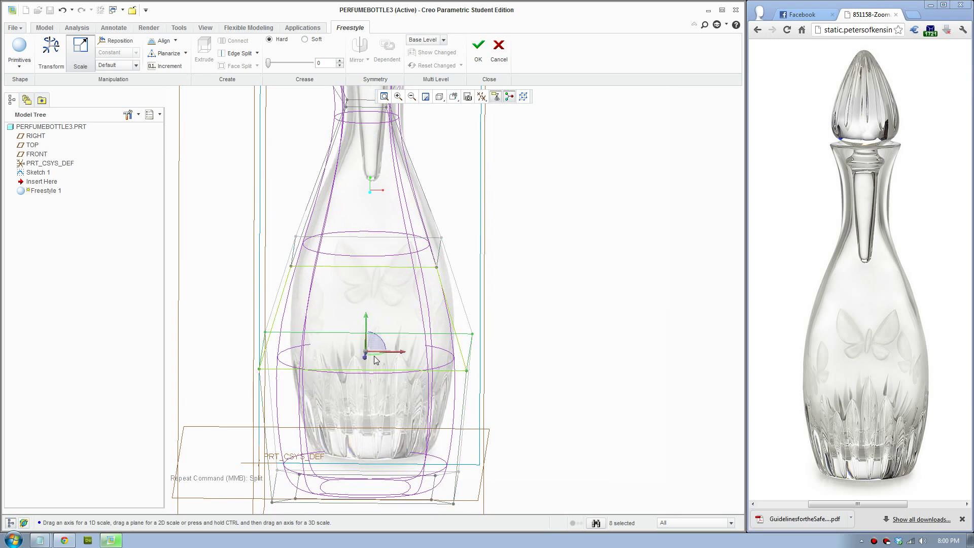
left_click_drag(373, 353, 368, 355)
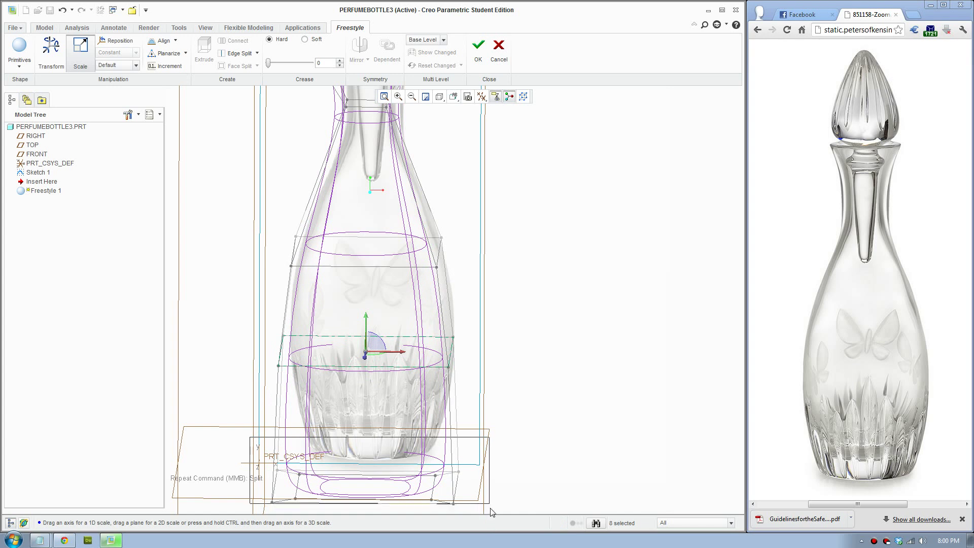
Step: Scale the base's control mesh inward and move it up to the bottom of the bottle in the image
left_click(393, 483)
left_click_drag(376, 491, 371, 485)
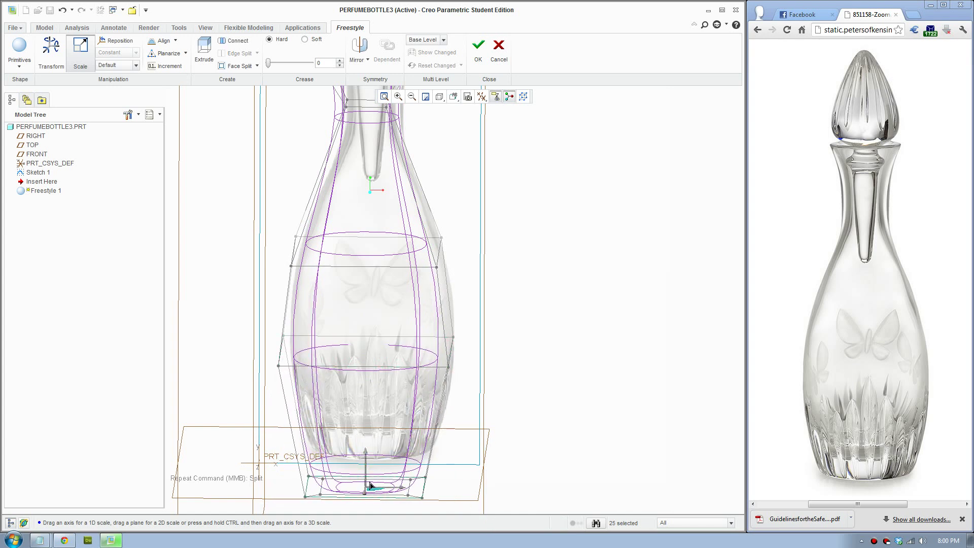
left_click(52, 49)
left_click_drag(309, 451, 318, 429)
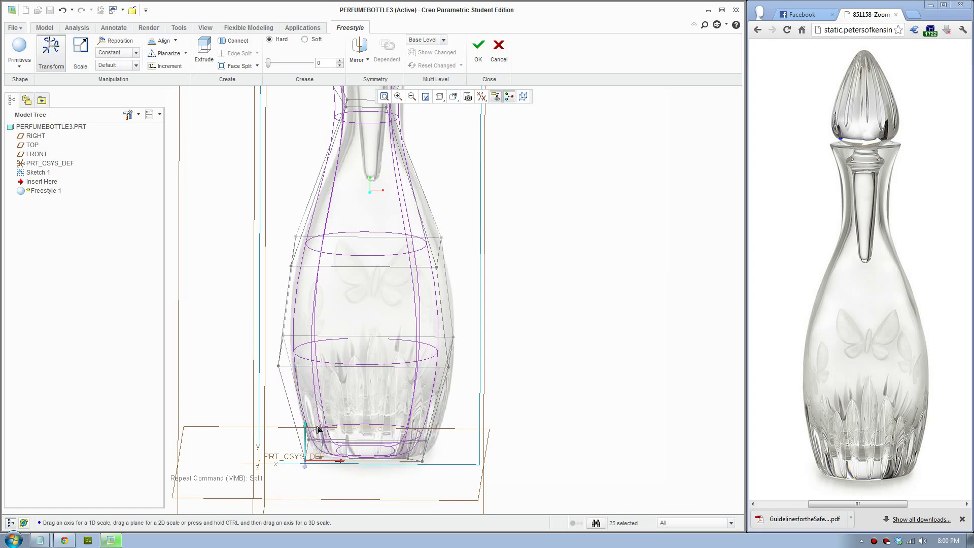
Step: Change the display style to Shading With Reflections to view the bottle as a solid
middle_click_drag(318, 432, 435, 154)
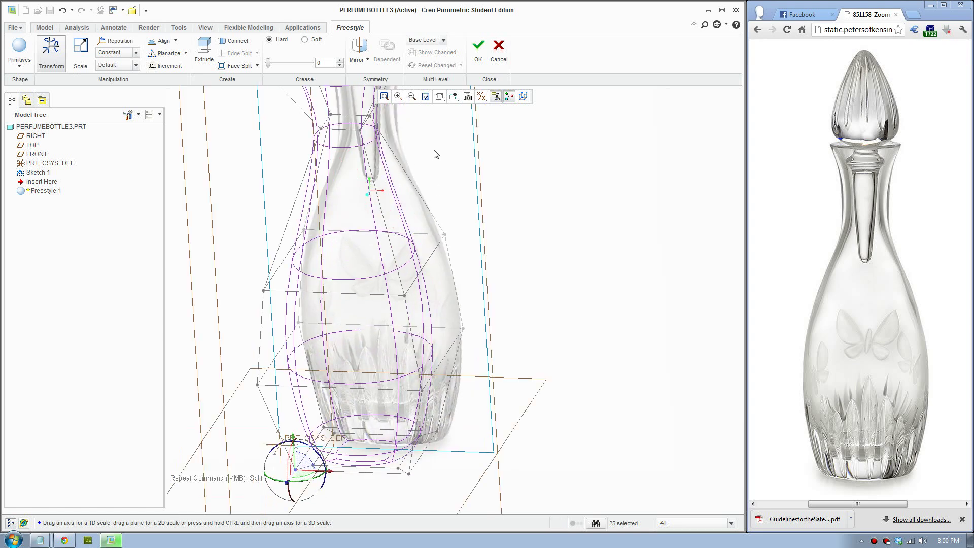
left_click(439, 97)
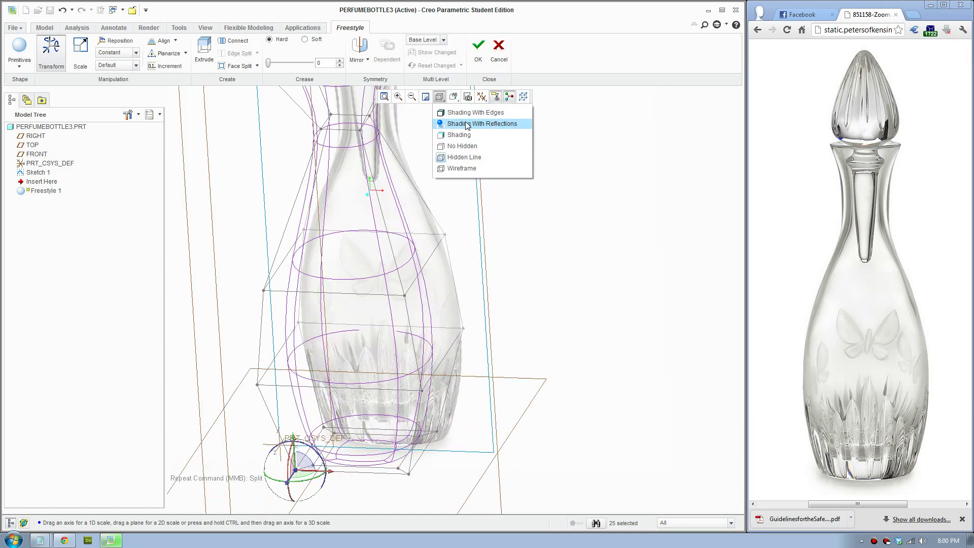
left_click(467, 124)
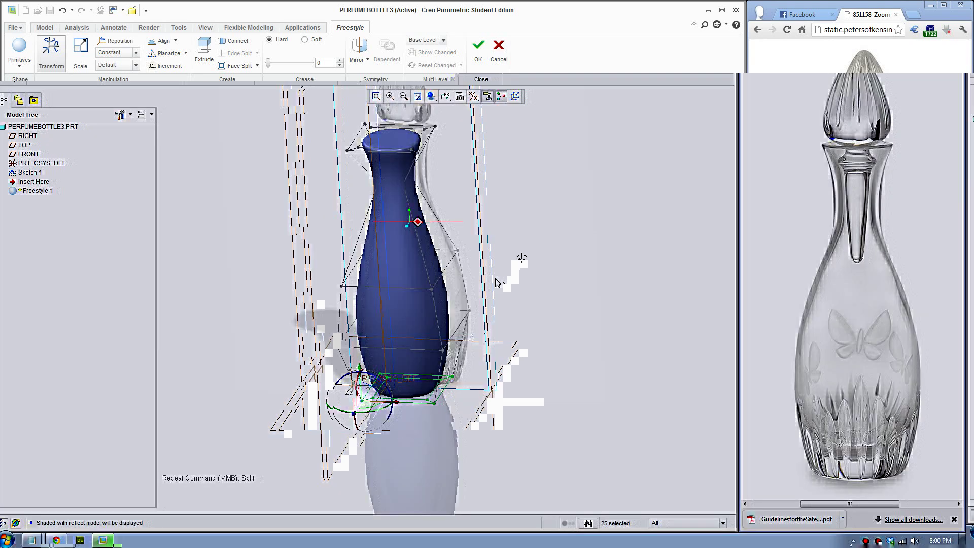
Step: Select the control mesh of the upper and lower body rings and scale it outward horizontally to widen the bottle's body
middle_click_drag(506, 283, 493, 282)
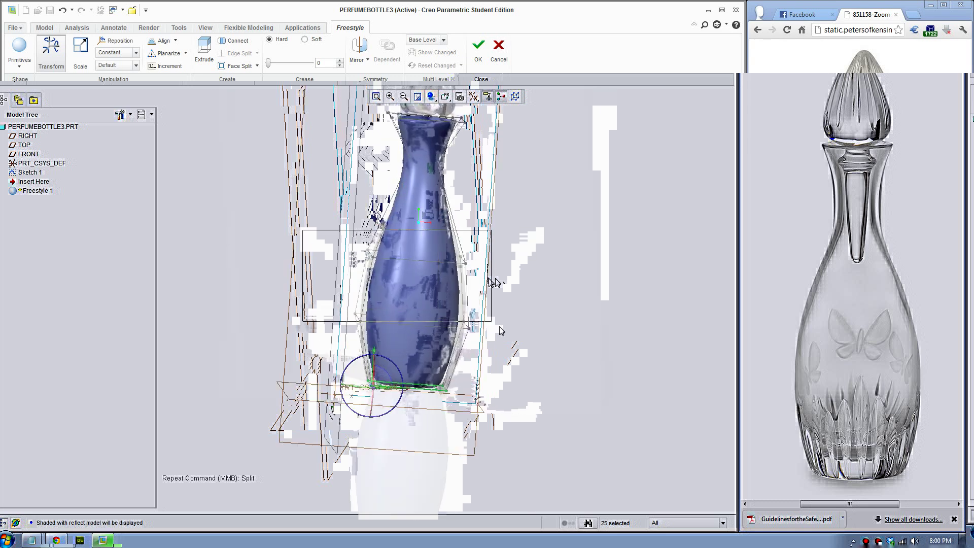
left_click(464, 267)
left_click(80, 51)
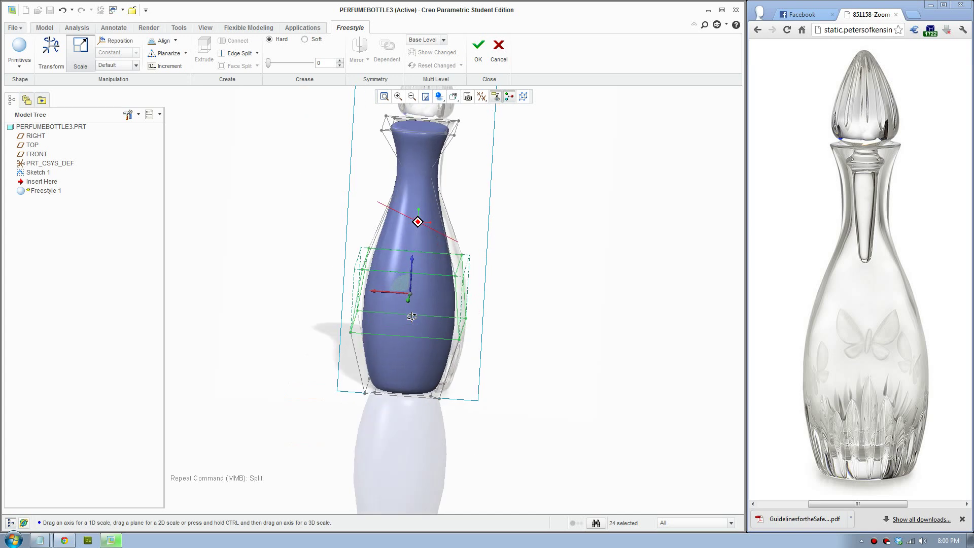
middle_click_drag(411, 317, 407, 310)
left_click_drag(402, 300, 405, 305)
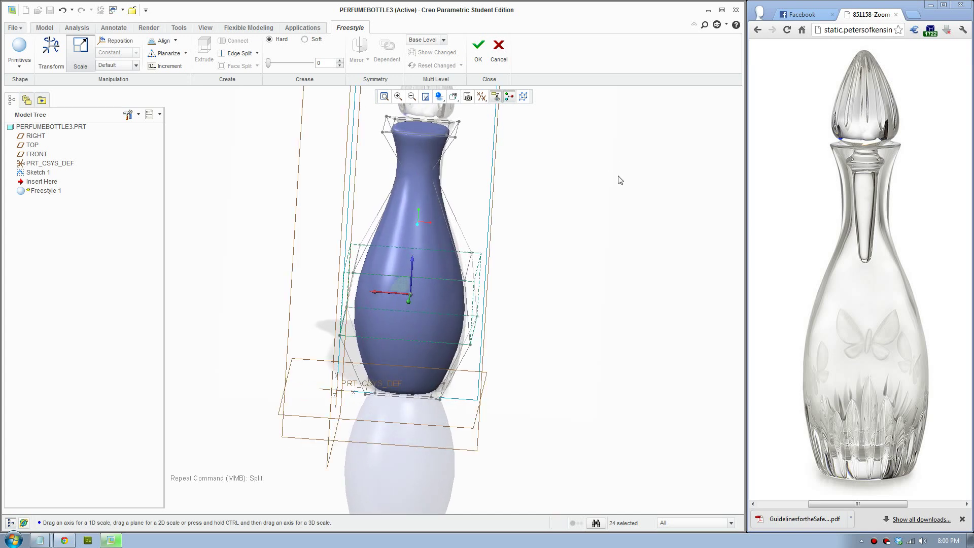
Step: Try to extrude the bottle's top face and push it down inside the neck
mouse_move(546, 273)
middle_mouse_down()
mouse_move(531, 340)
mouse_move(525, 267)
mouse_move(526, 335)
middle_mouse_up()
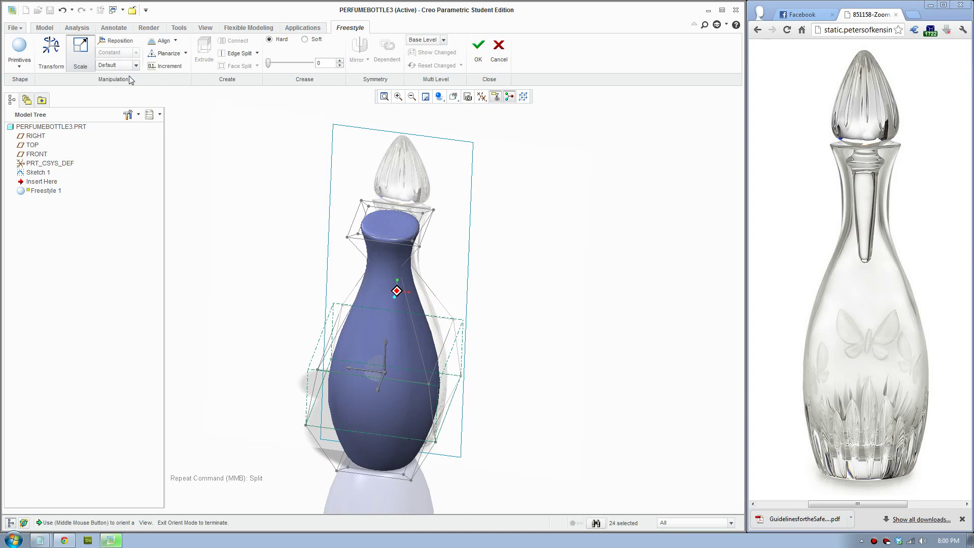
left_click(51, 68)
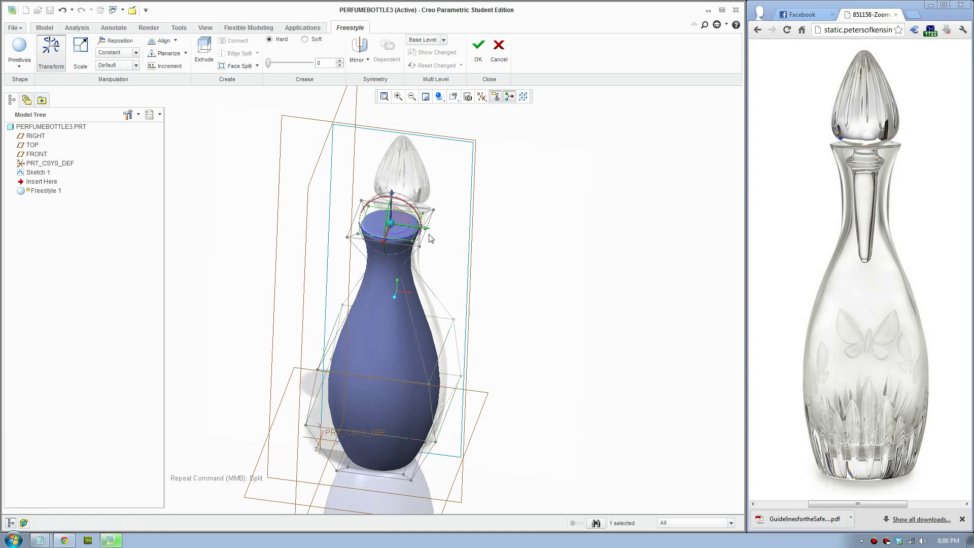
left_click(398, 224)
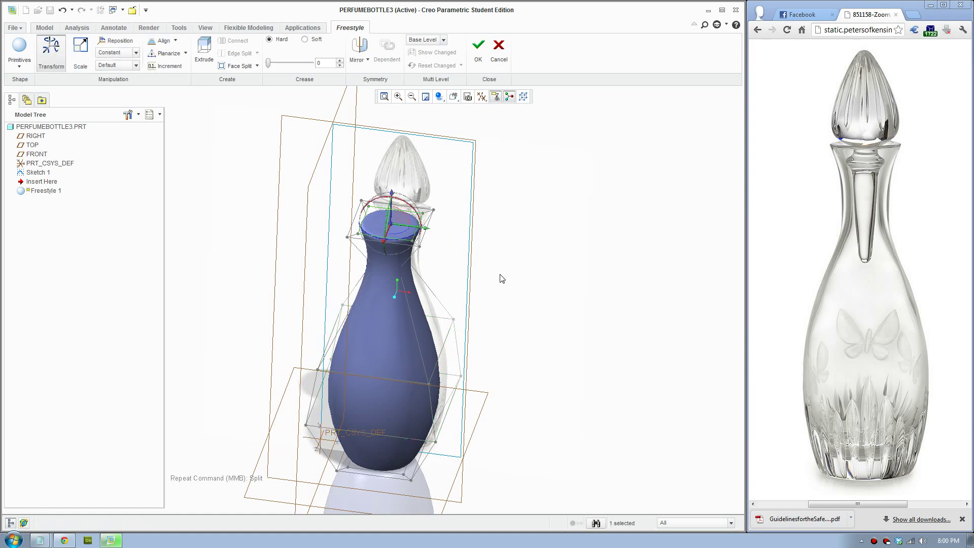
middle_click_drag(582, 374, 573, 355)
left_click(205, 60)
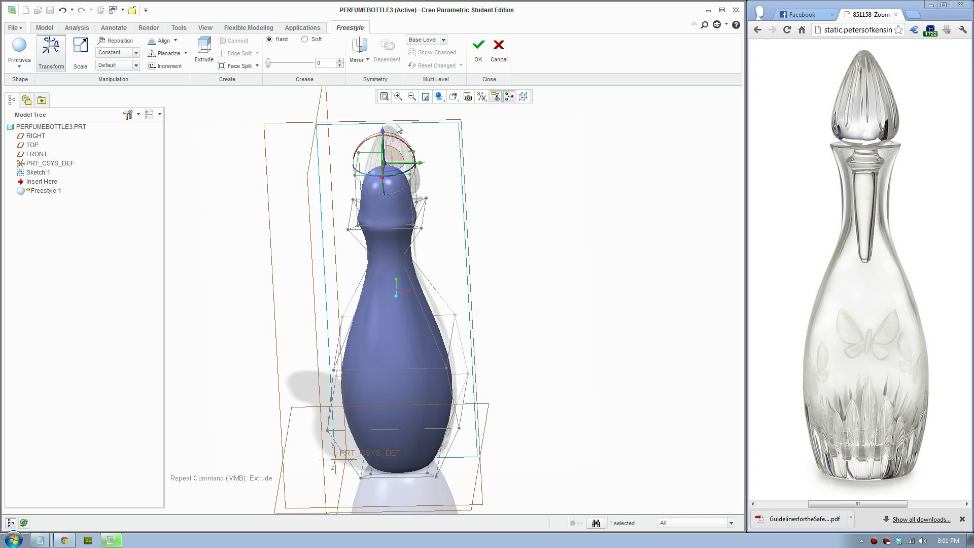
left_click_drag(394, 206, 455, 247)
middle_click_drag(455, 247, 486, 282)
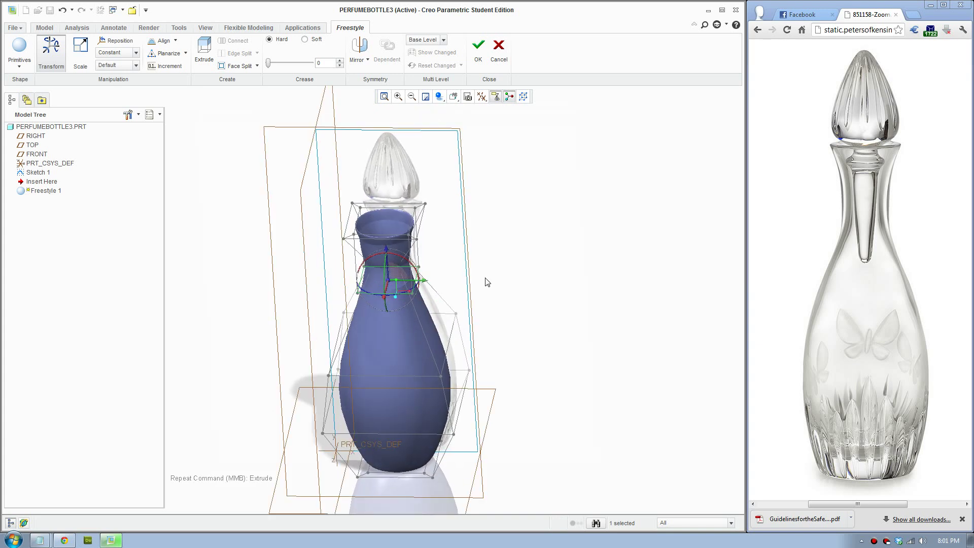
middle_click(486, 282)
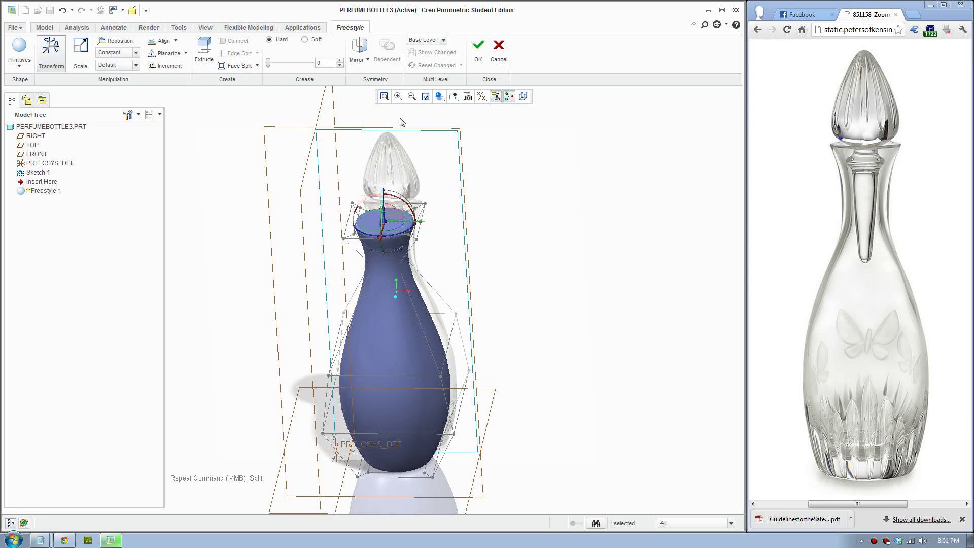
Step: Change the display style to Wireframe
left_click(456, 102)
left_click(439, 97)
left_click(440, 97)
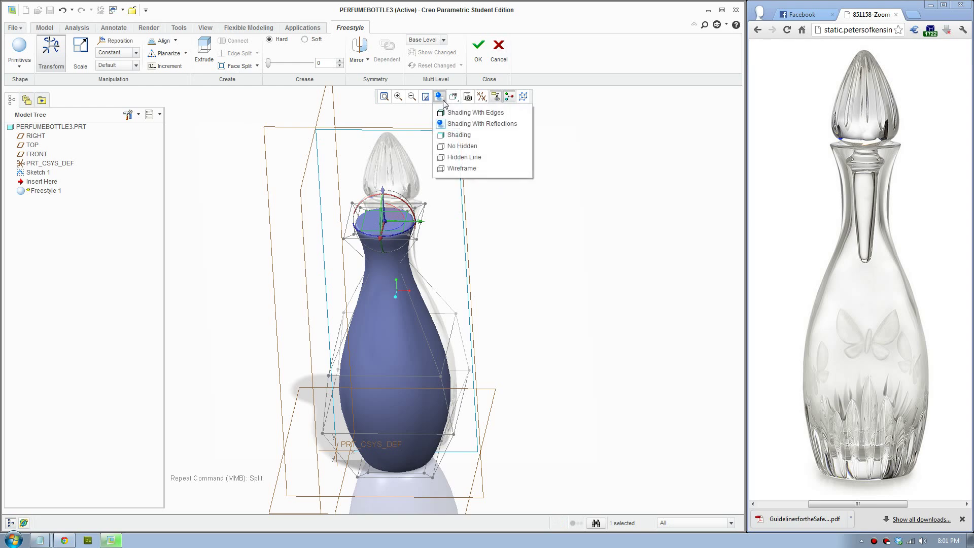
left_click(461, 168)
Step: Extrude the top face down inside the bottle to the narrowest part of the neck and scale it inward within the outer mesh
mouse_move(468, 221)
middle_mouse_down()
mouse_move(463, 232)
mouse_move(456, 224)
middle_mouse_up()
left_click_drag(371, 164, 375, 216)
middle_click_drag(429, 229, 431, 225)
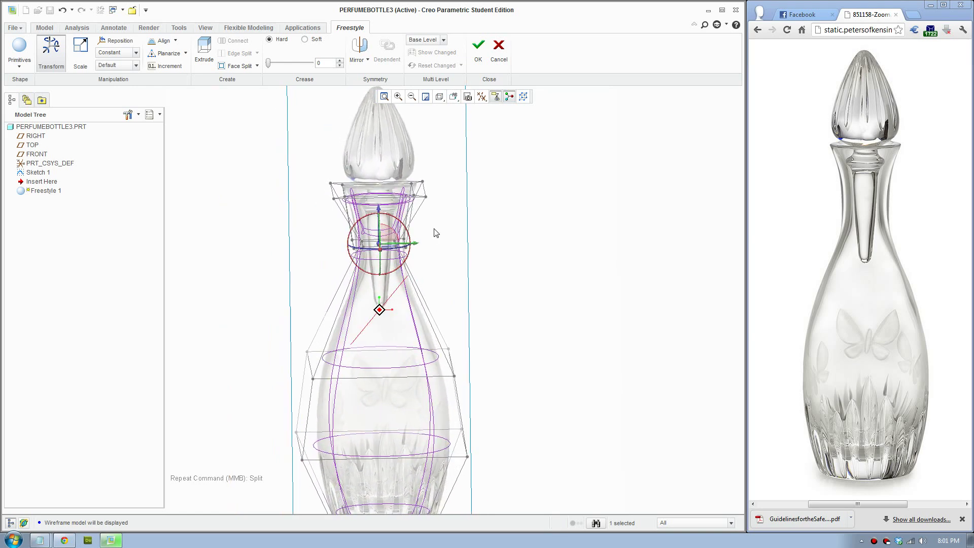
scroll(433, 228, "up", 4)
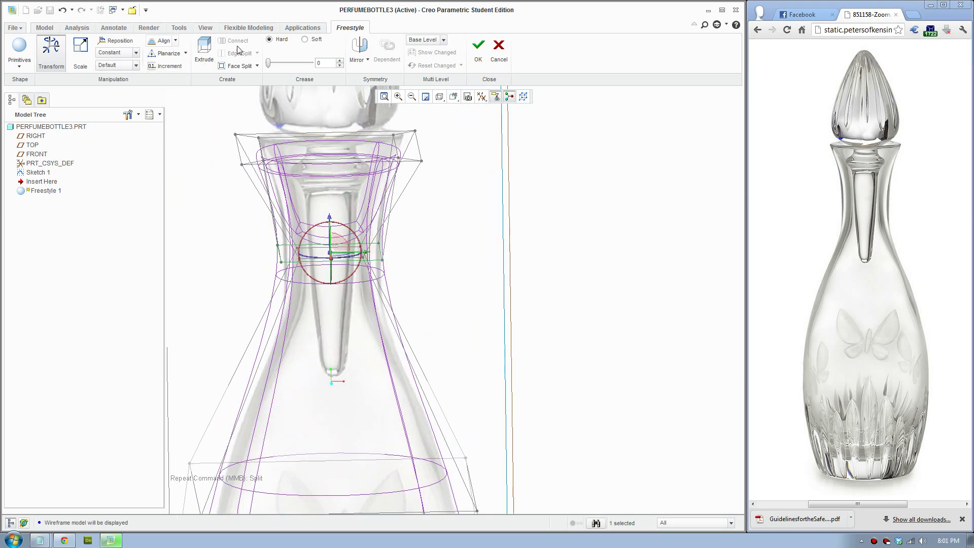
left_click(81, 50)
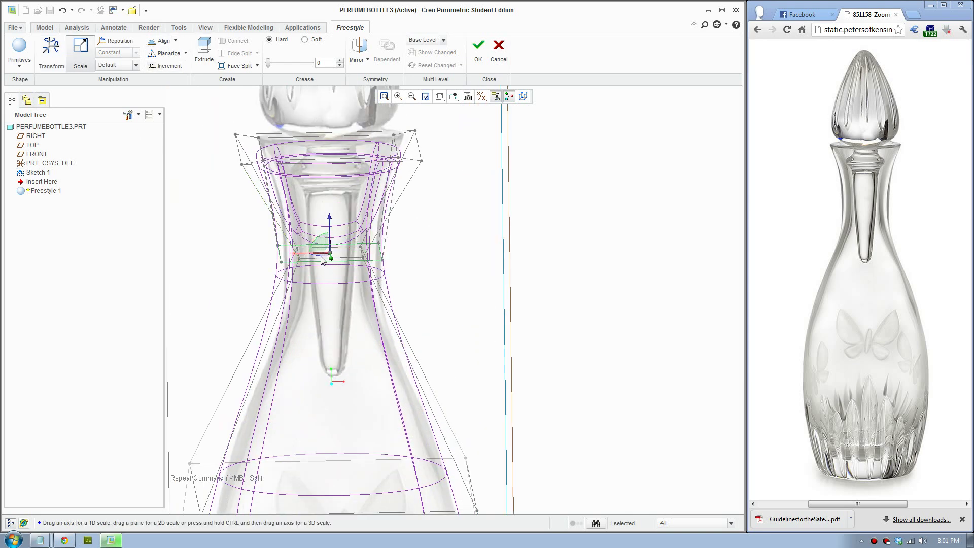
left_click_drag(329, 257, 343, 250)
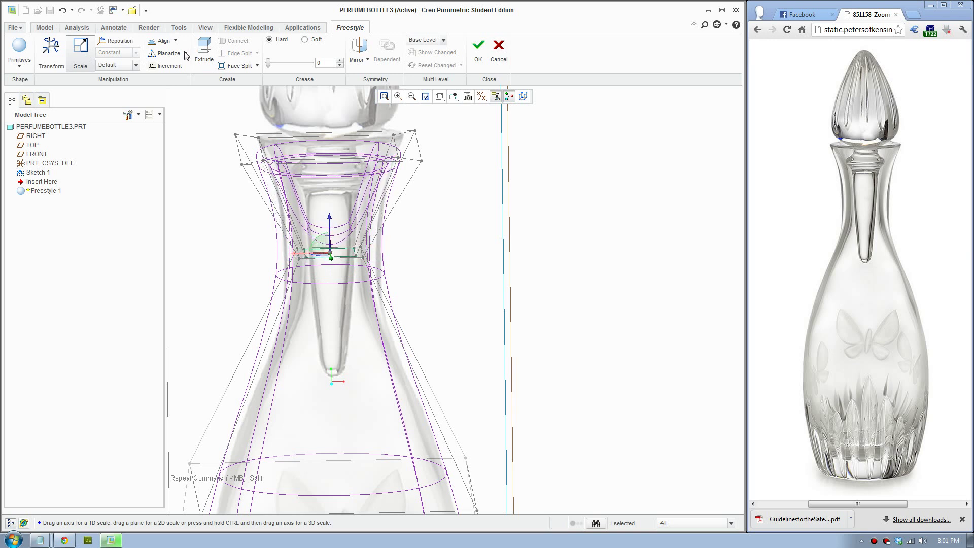
Step: Extrude the inner neck face down to the level of the upper body ring and scale it outward to nearly the ring's width
left_click(202, 50)
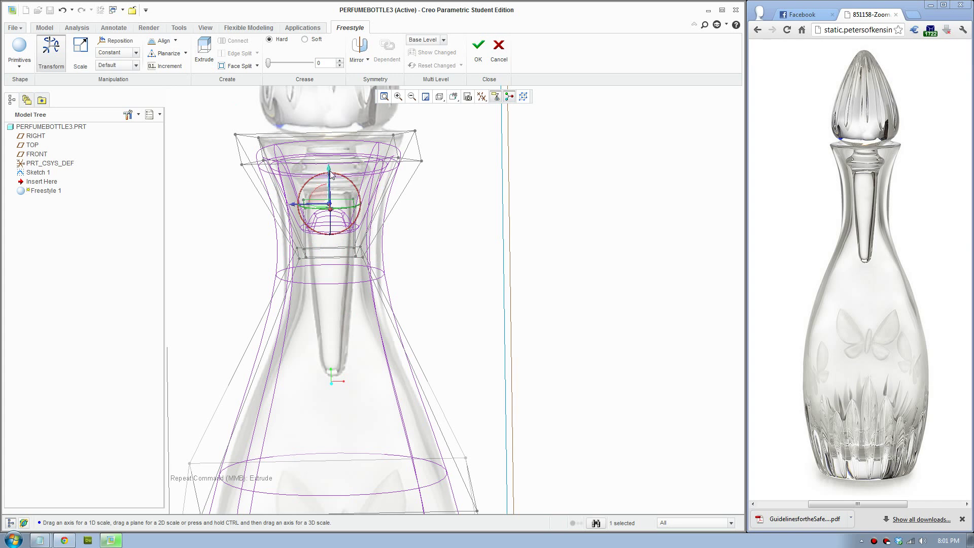
left_click_drag(330, 166, 332, 446)
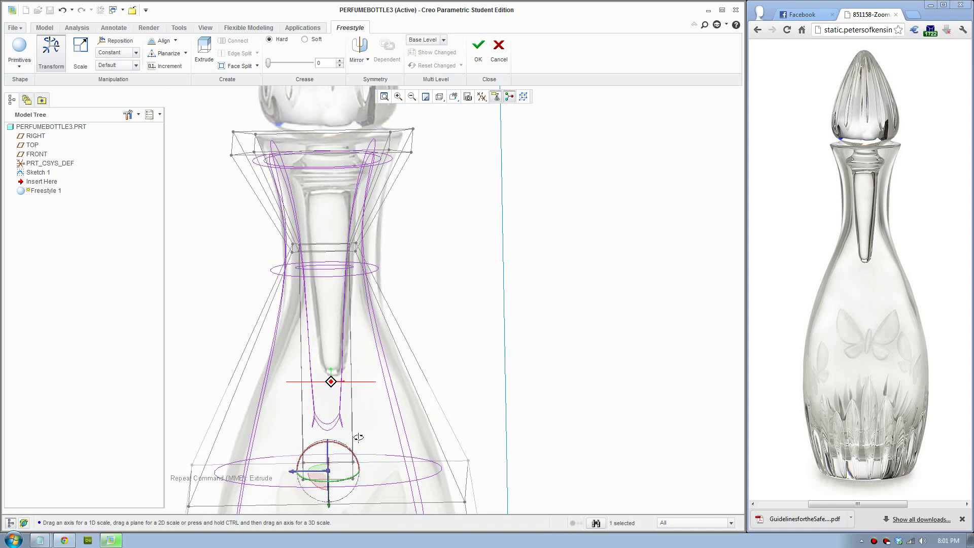
left_click(81, 51)
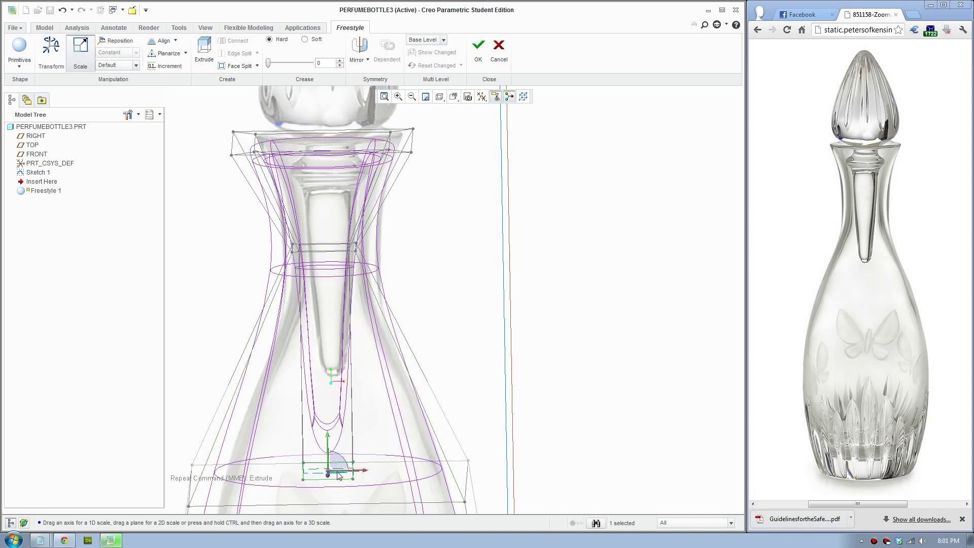
left_click_drag(343, 478, 409, 486)
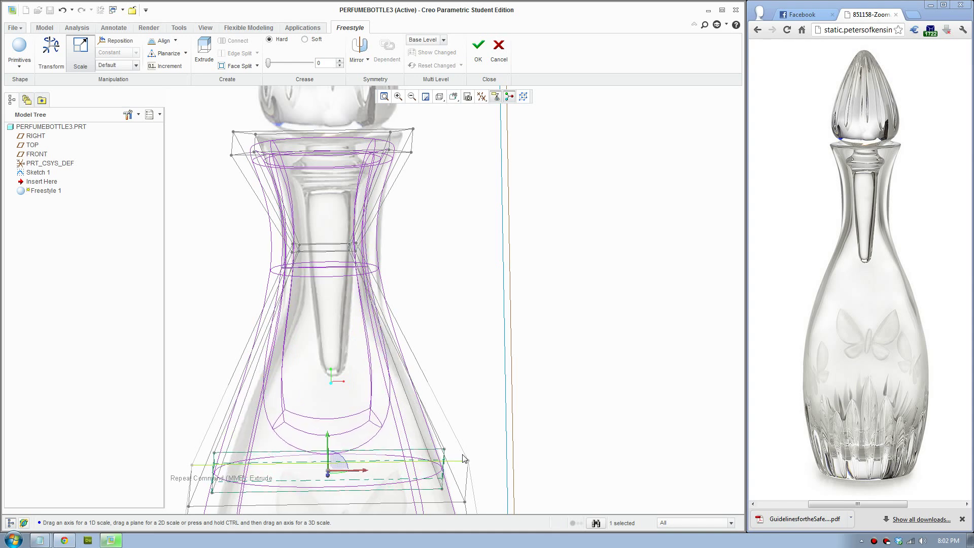
Step: Extrude the inner face down to the level of the lower body ring and scale it outward to just inside the outer mesh
middle_click_drag(468, 453, 492, 286)
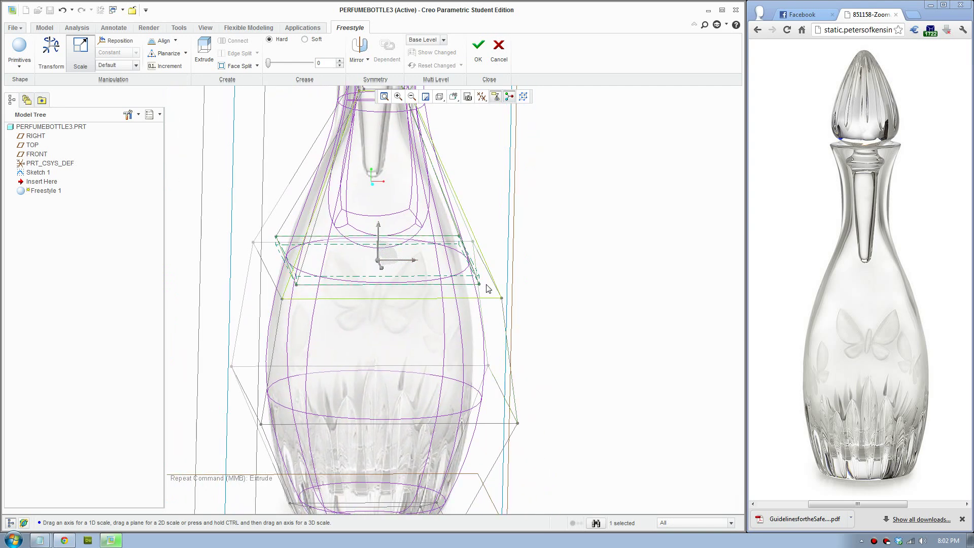
left_click(215, 55)
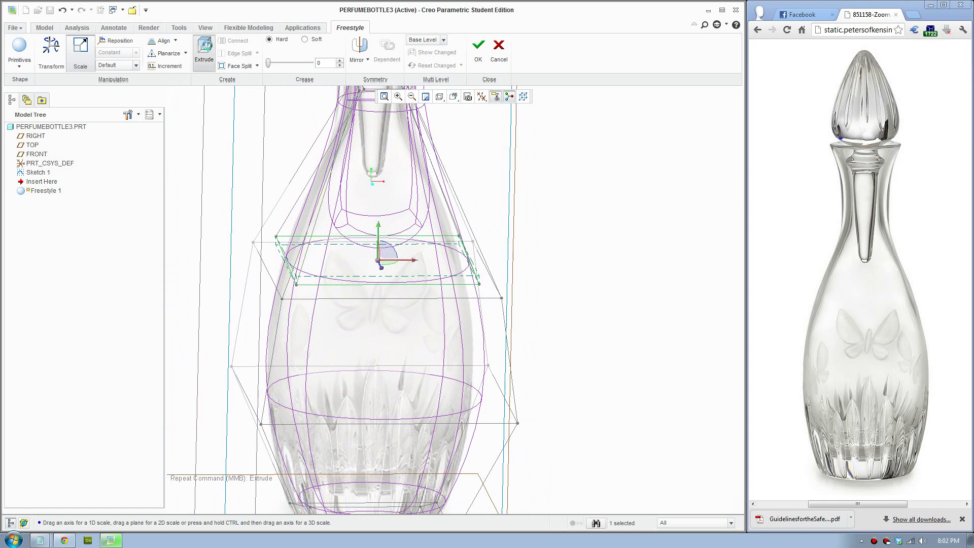
middle_click_drag(430, 470, 401, 451)
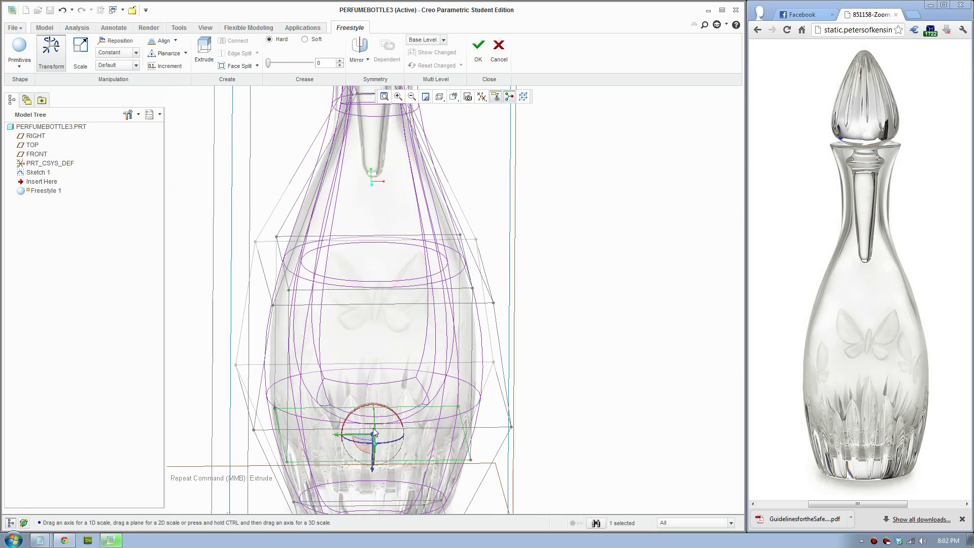
left_click_drag(373, 471, 380, 424)
left_click(80, 51)
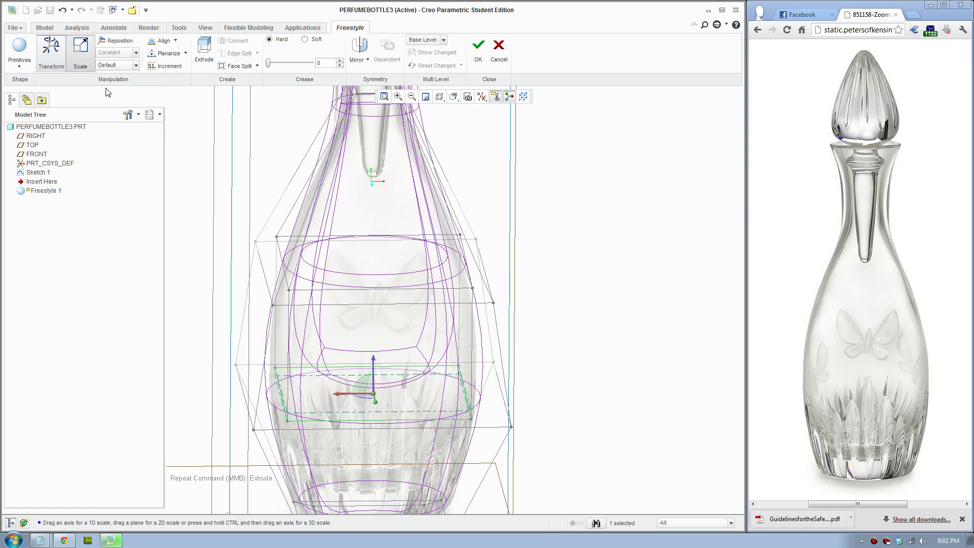
mouse_move(365, 401)
left_mouse_down()
mouse_move(373, 406)
mouse_move(371, 395)
left_mouse_up()
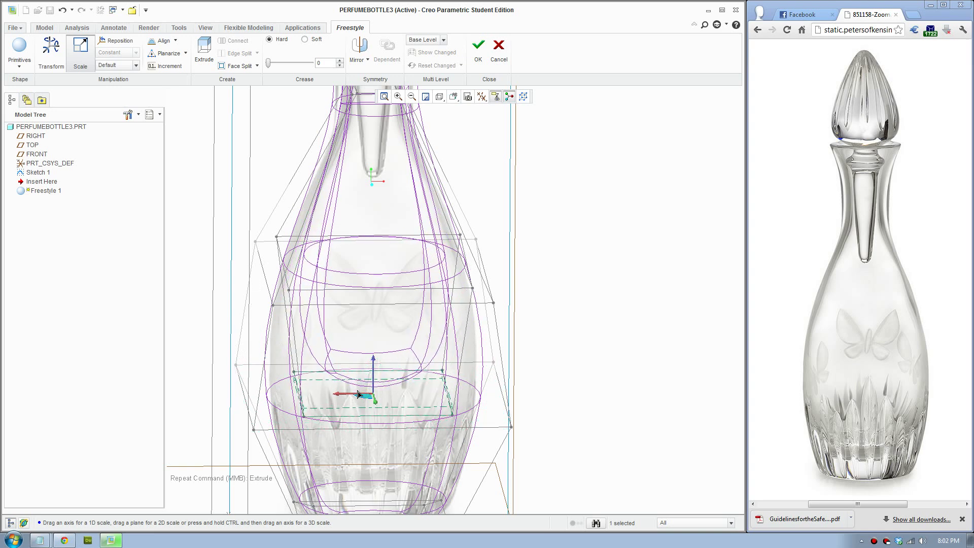
left_click_drag(348, 398, 348, 401)
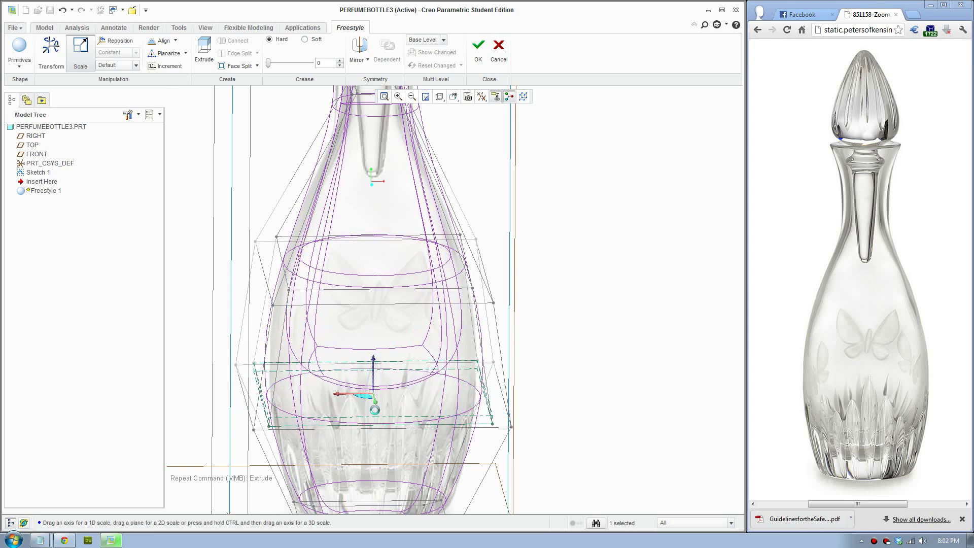
Step: Extrude the inner face again to just above the bottle's base and scale it inward to fit inside the outer mesh
middle_click_drag(413, 456, 413, 396, "shift")
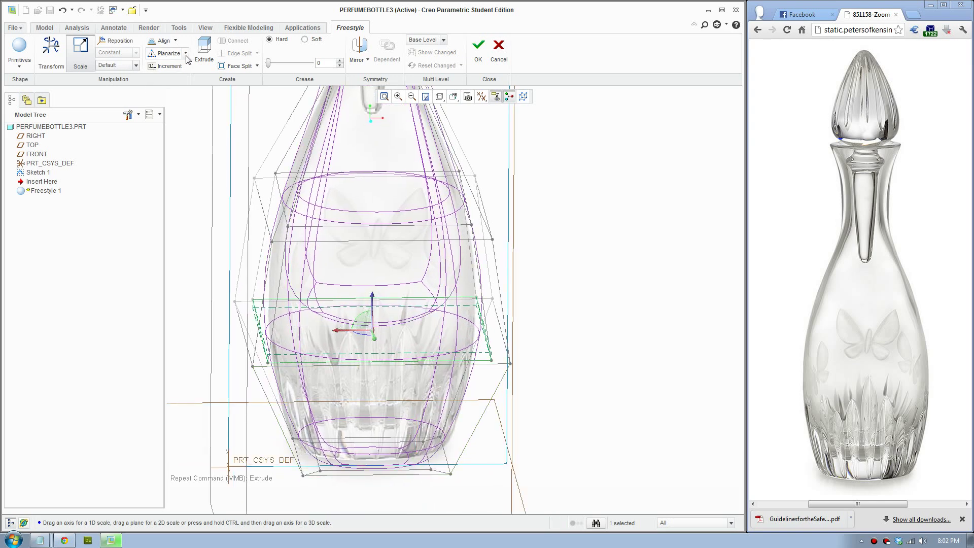
left_click(363, 345)
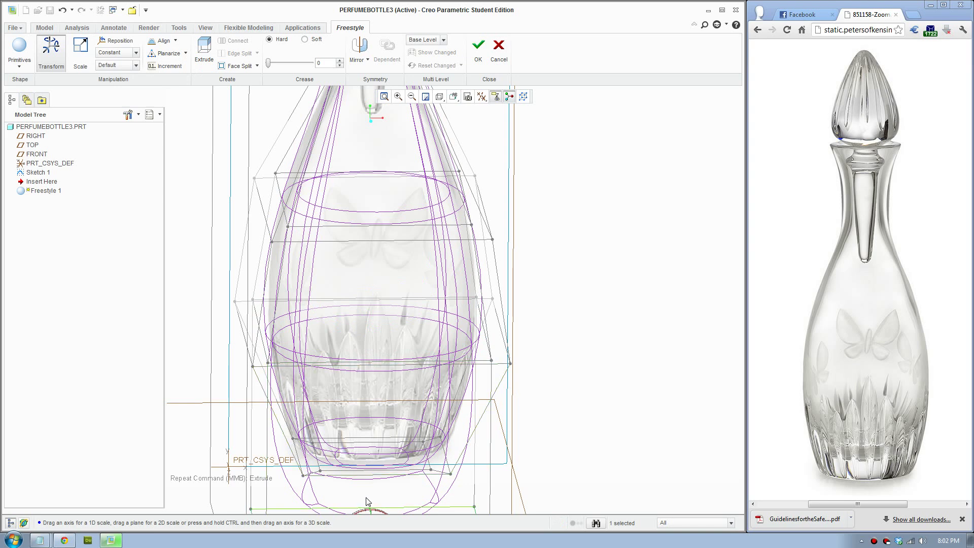
middle_click_drag(398, 464, 408, 358, "shift")
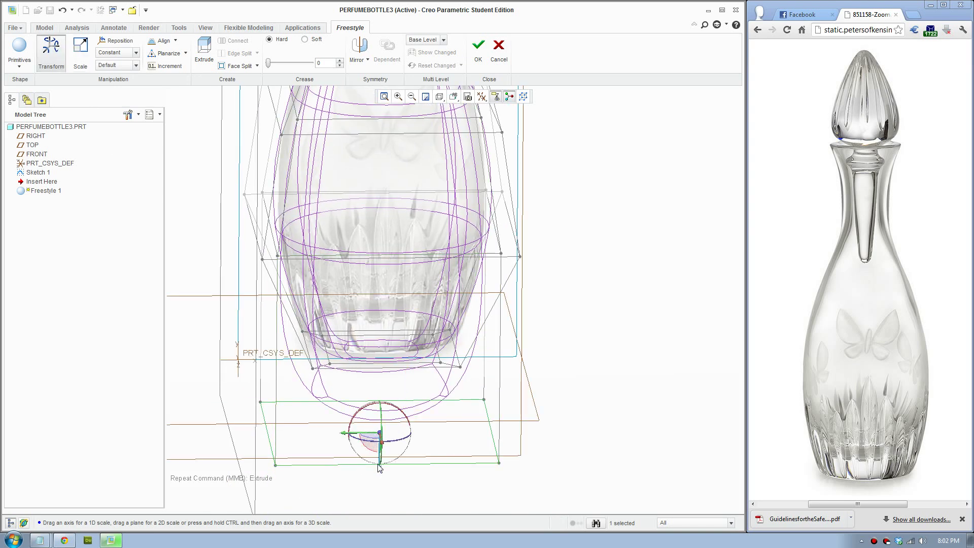
left_click_drag(381, 471, 398, 351)
left_click(80, 50)
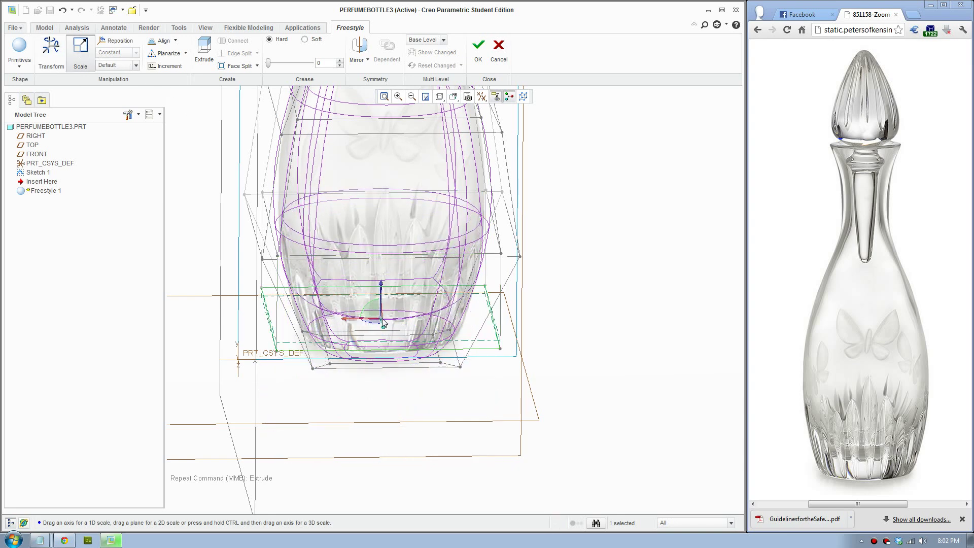
left_click_drag(378, 324, 401, 288)
middle_click_drag(401, 288, 413, 343)
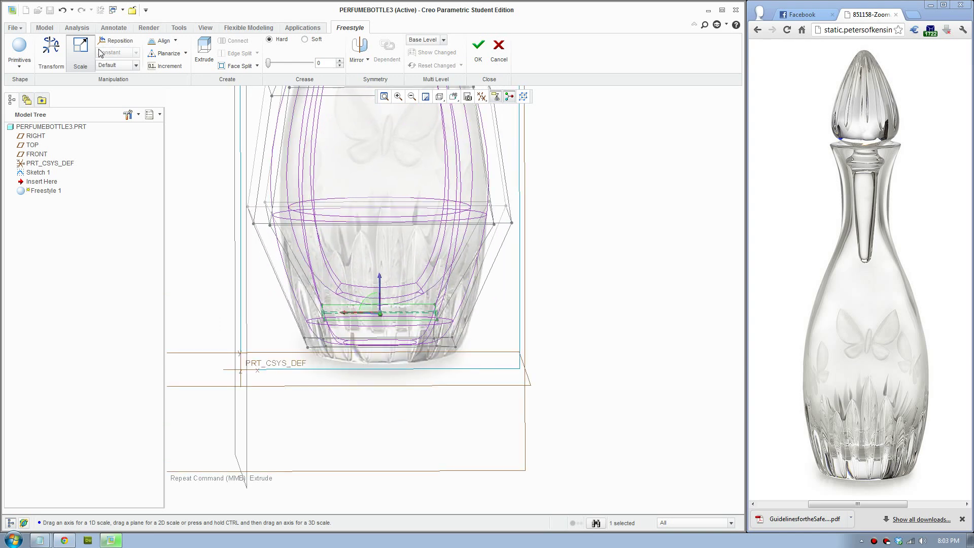
Step: Move the inner bottom face slightly down toward the base and adjust its position in depth within the outer mesh
left_click(51, 53)
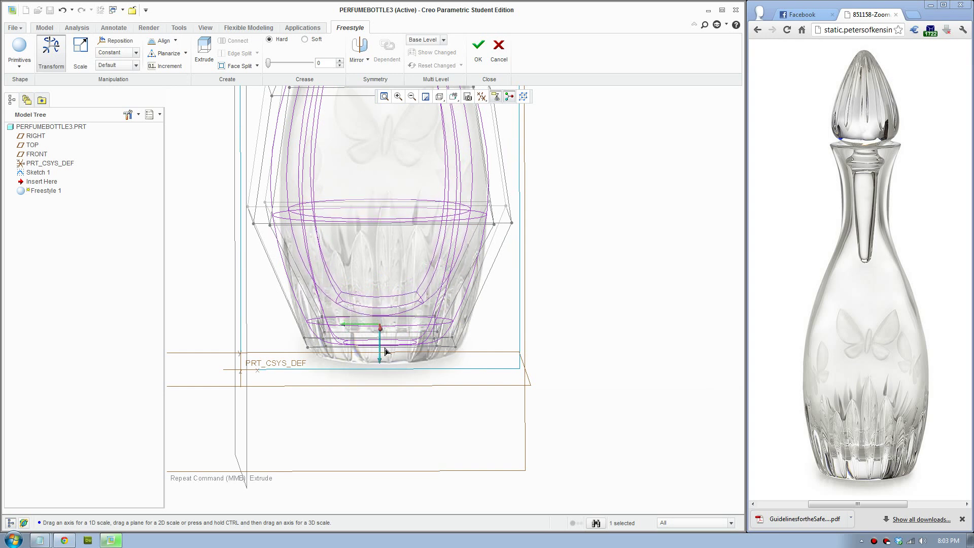
middle_click_drag(405, 311, 482, 330)
mouse_move(434, 390)
middle_mouse_down()
mouse_move(452, 398)
mouse_move(440, 399)
middle_mouse_up()
left_click_drag(397, 347, 406, 350)
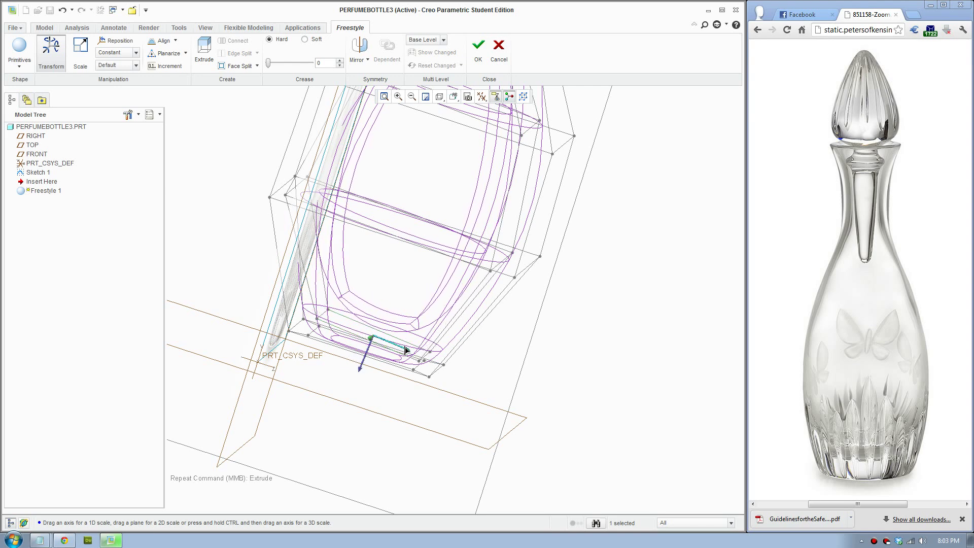
middle_click_drag(426, 299, 426, 379)
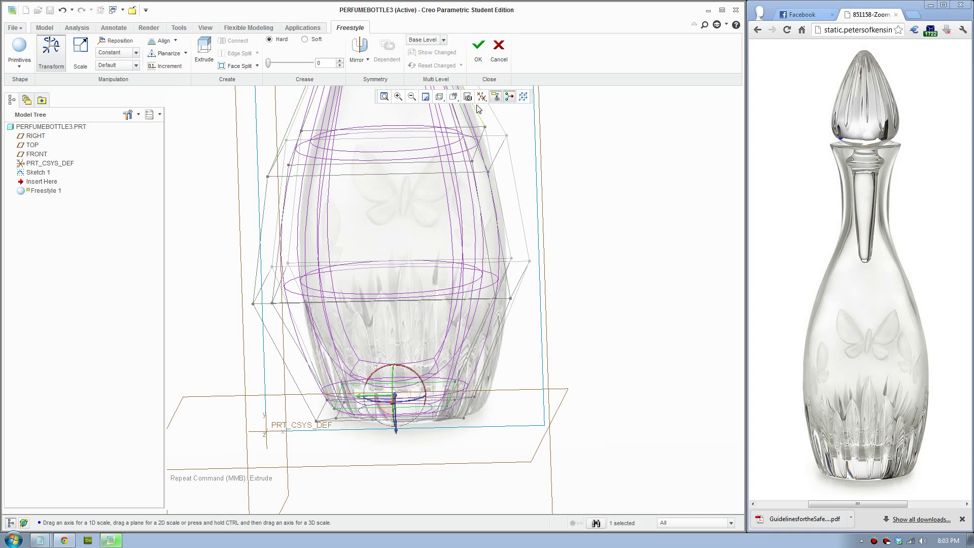
Step: Display the model with Shading With Reflections and accept the Freestyle feature
left_click(440, 96)
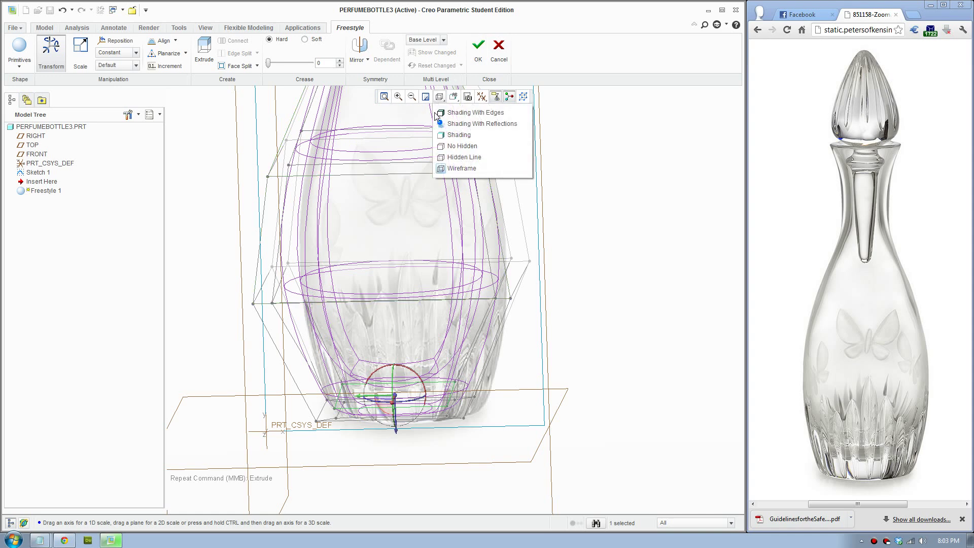
left_click(467, 116)
middle_click_drag(462, 257, 432, 211)
left_click(479, 48)
scroll(491, 290, "up", 3)
left_click(357, 180)
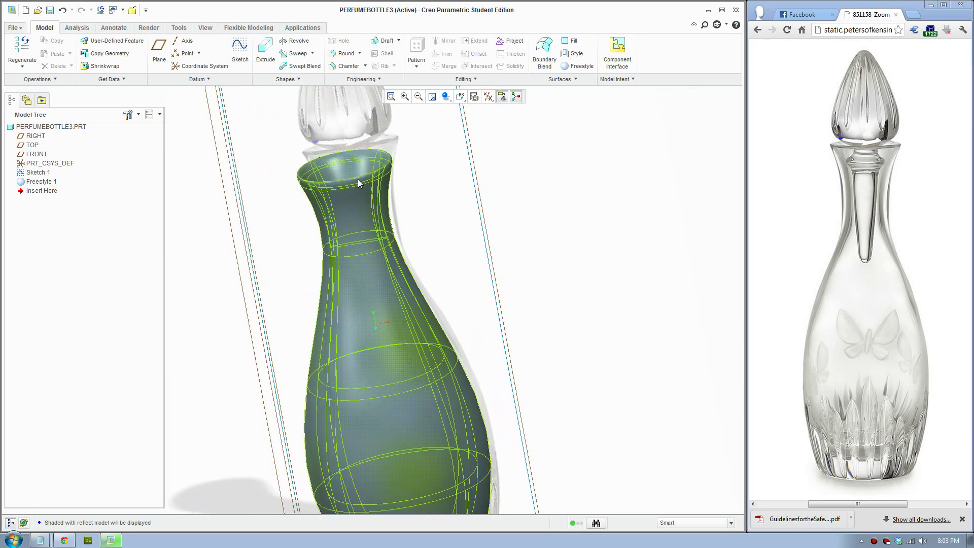
Step: Reopen Freestyle 1 for editing, try to crease the four inner rim vertices at the bottle mouth, and undo the crease
right_click(33, 186)
left_click(51, 249)
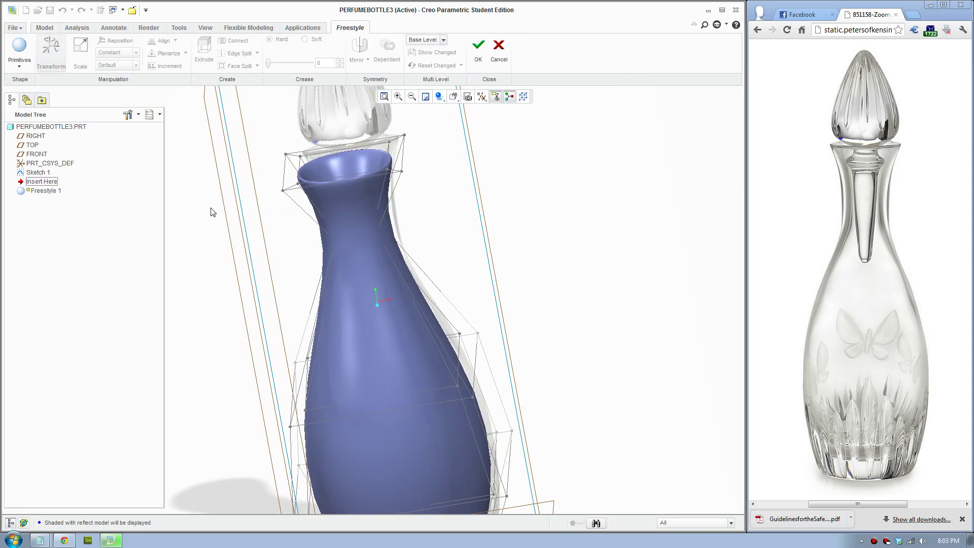
middle_click_drag(386, 218, 399, 186)
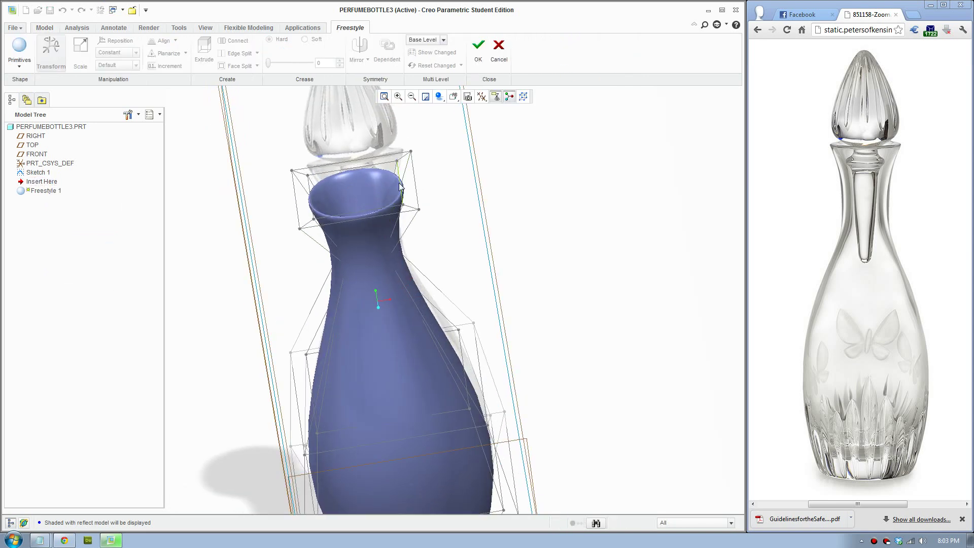
left_click(313, 206)
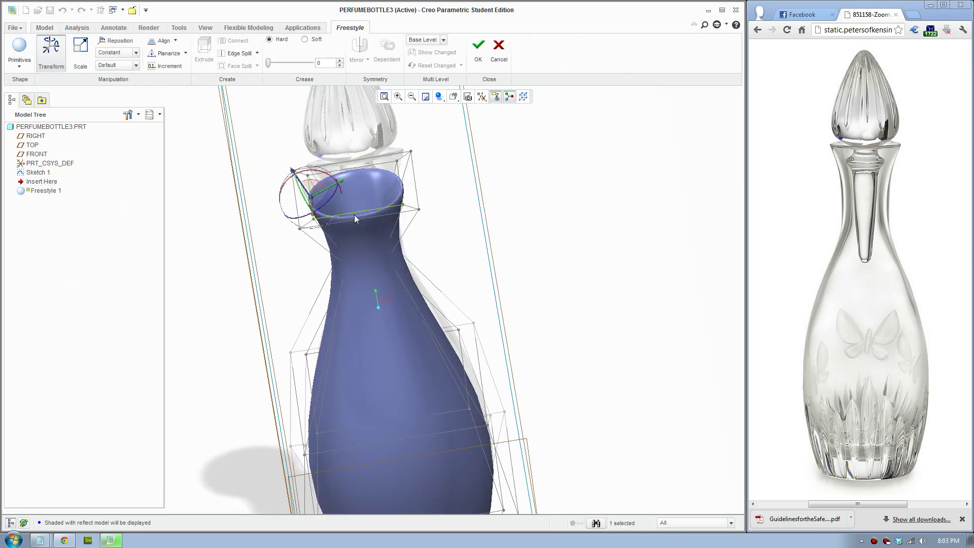
left_click(517, 202)
left_click(399, 177)
left_click(398, 161, "ctrl")
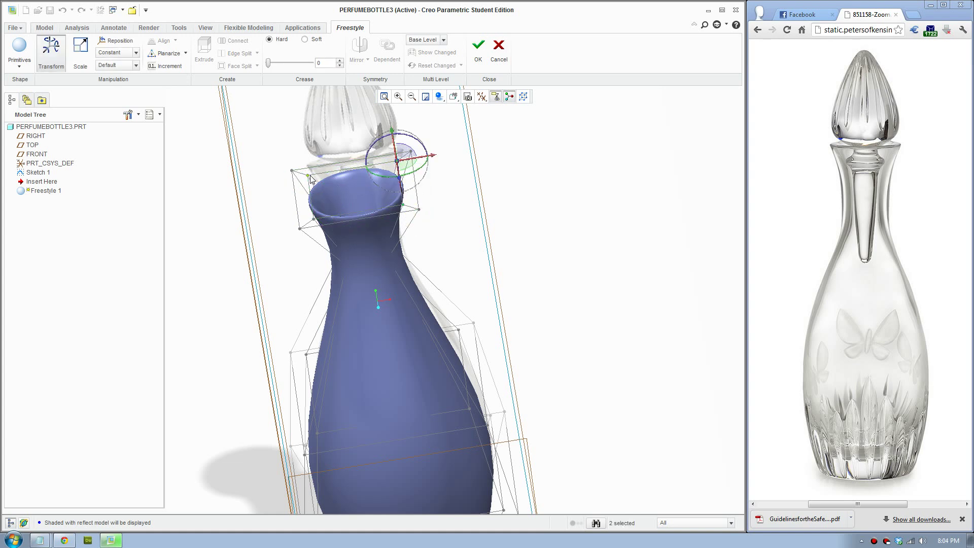
left_click(310, 203, "ctrl")
left_click(314, 220, "ctrl")
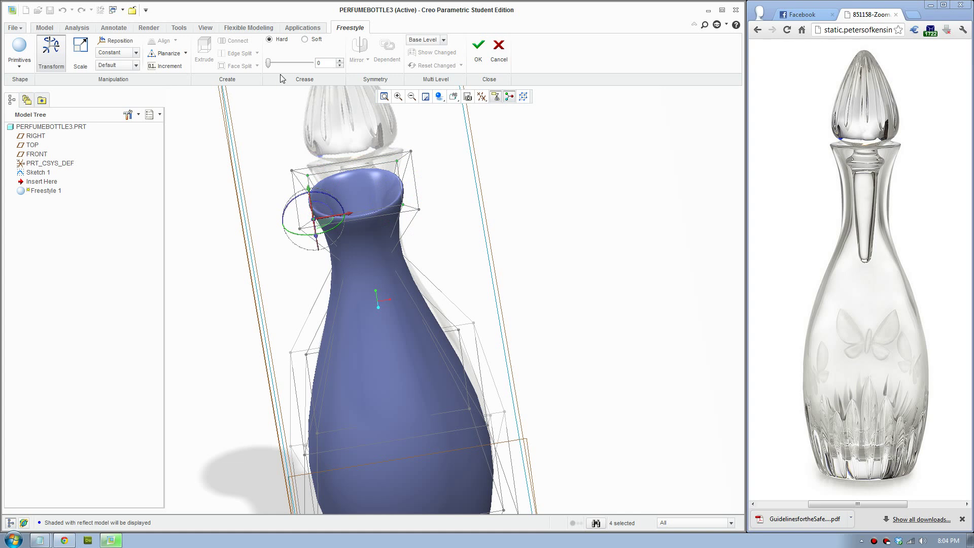
mouse_move(268, 62)
left_mouse_down()
mouse_move(259, 79)
mouse_move(283, 75)
left_mouse_up()
key("ctrl+z")
Step: Scale the four inner rim vertices inward to thicken the lip of the bottle mouth
left_click(80, 50)
left_click_drag(365, 195, 361, 174)
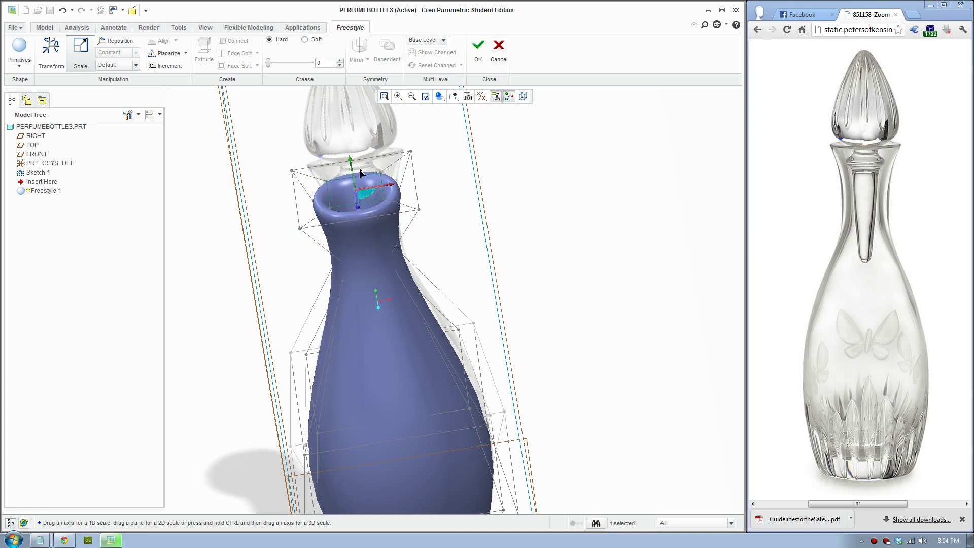
left_click(361, 174)
Step: Apply a slight hard crease to the four faces around the top rim and accept the Freestyle feature
left_click(398, 177)
left_click(457, 158)
left_click(326, 177)
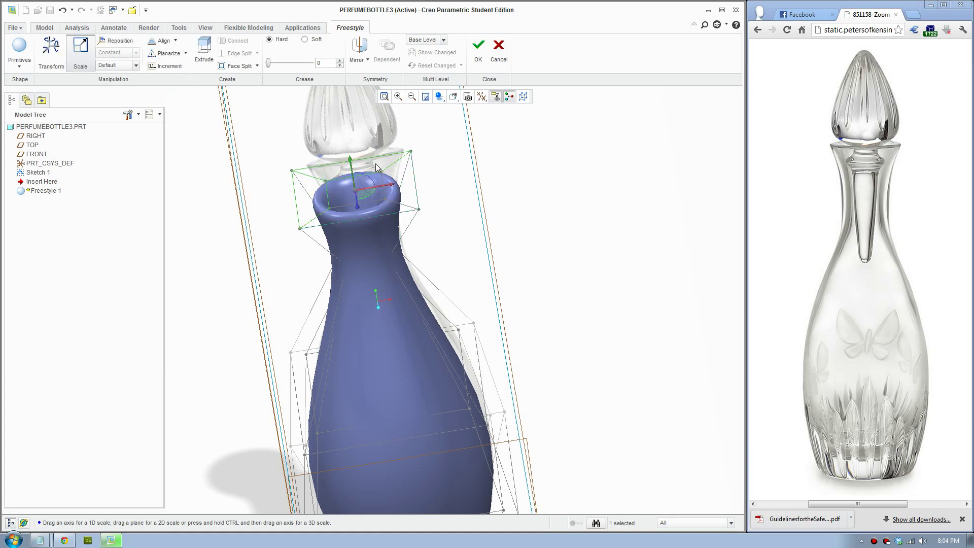
left_click(411, 177)
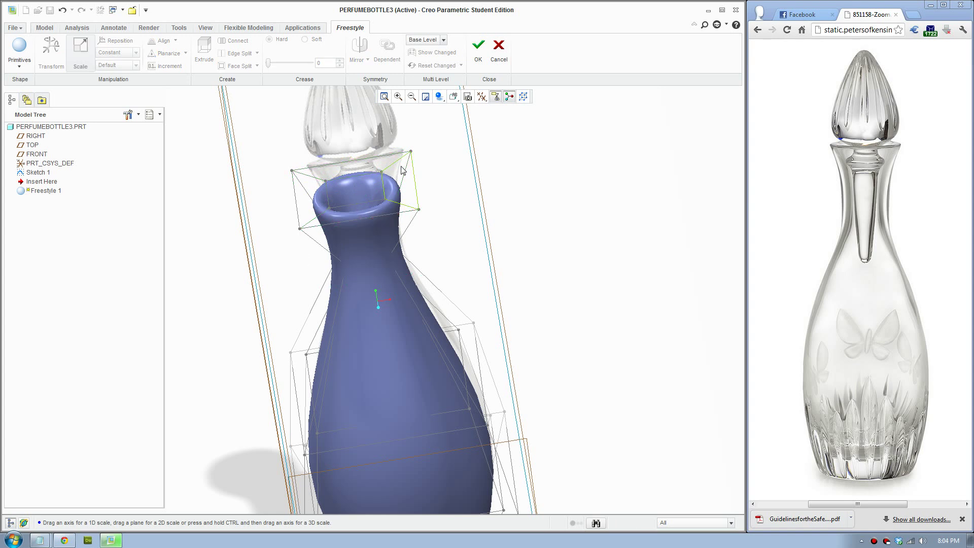
left_click(402, 170)
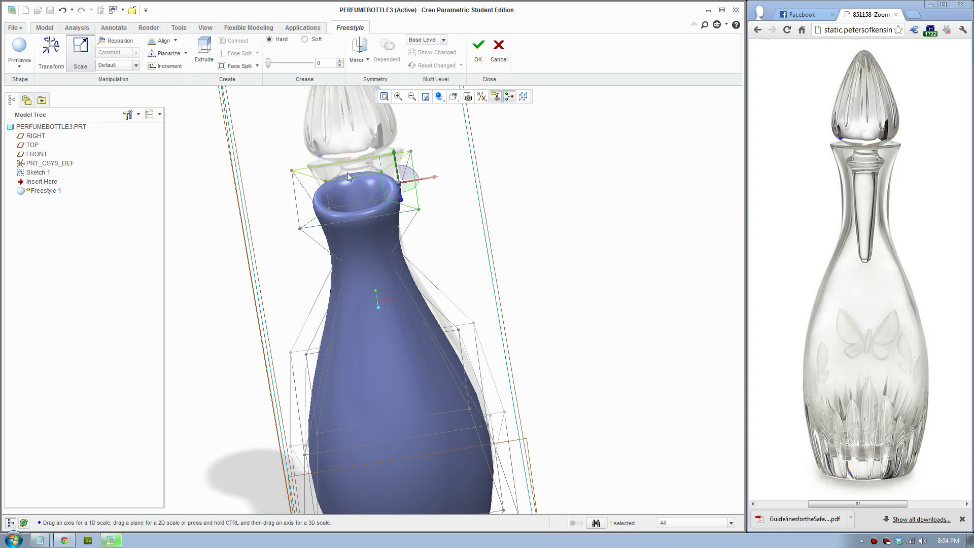
left_click(348, 173, "ctrl")
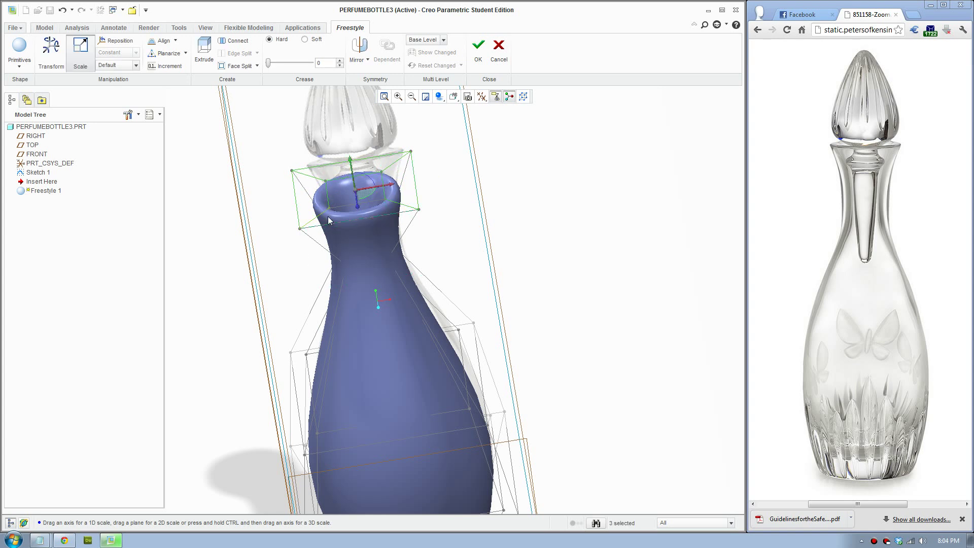
left_click(387, 209, "ctrl")
left_click_drag(269, 62, 277, 68)
left_click(479, 67)
Step: Apply the clear transparent appearance from My Appearances to the whole part, using the Part selection filter
middle_click_drag(523, 327, 455, 288)
left_click(149, 27)
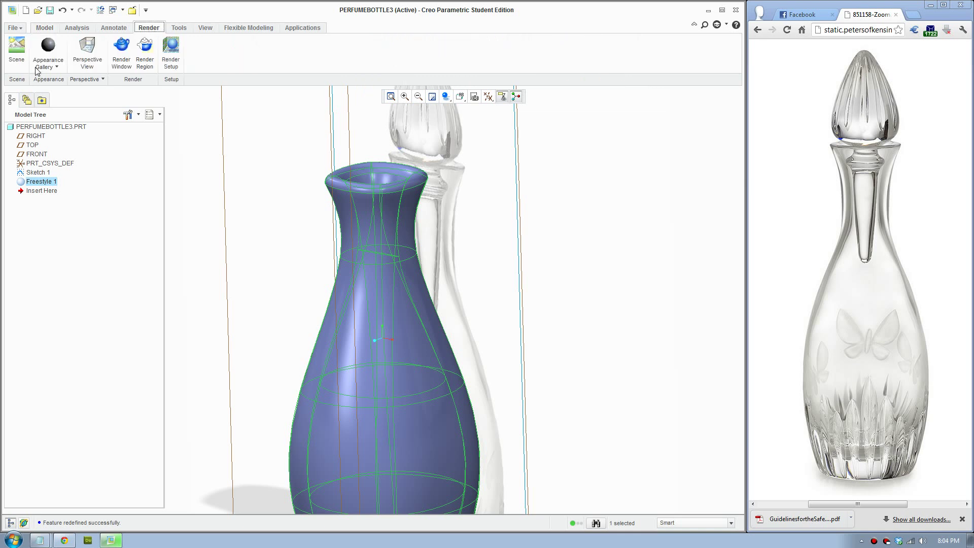
left_click(44, 66)
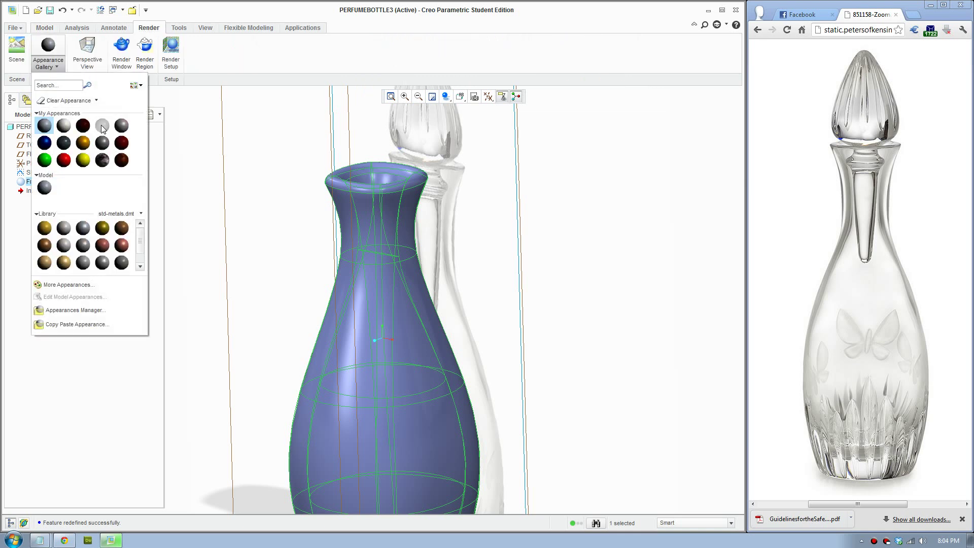
left_click(101, 127)
left_click(48, 47)
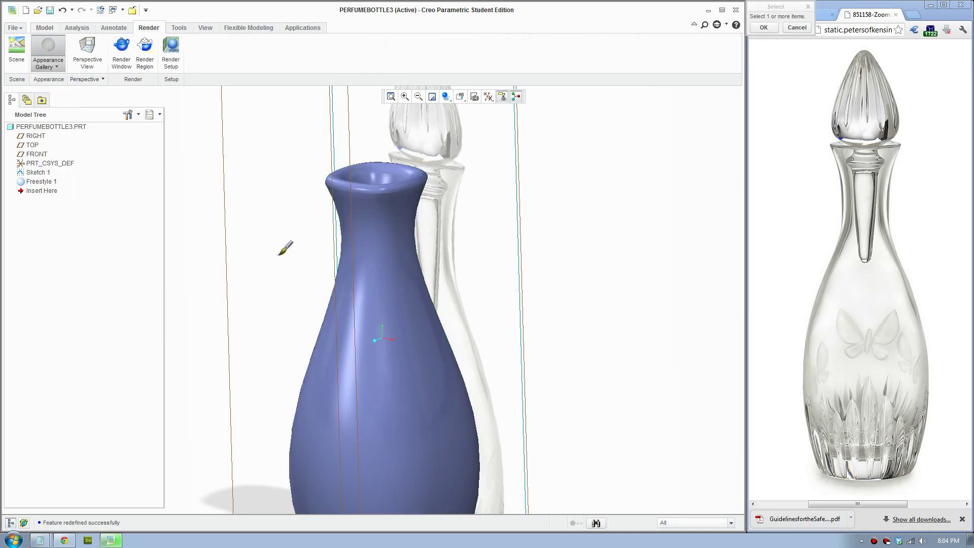
left_click(699, 521)
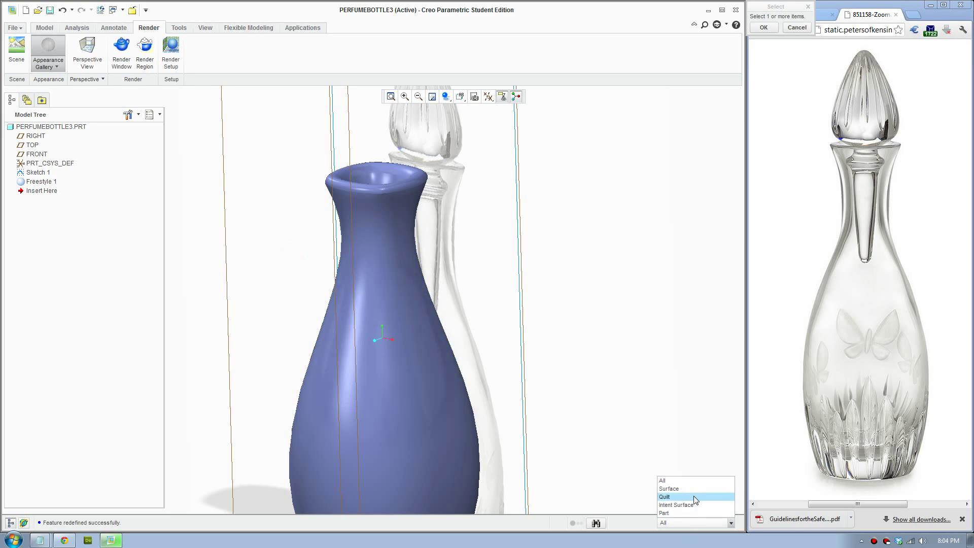
left_click(690, 511)
left_click(398, 384)
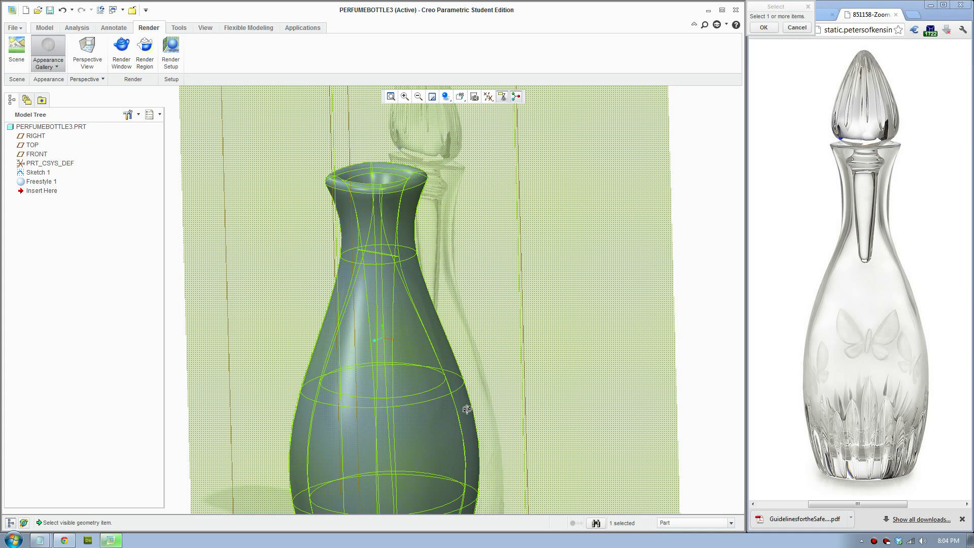
middle_click_drag(467, 409, 361, 361)
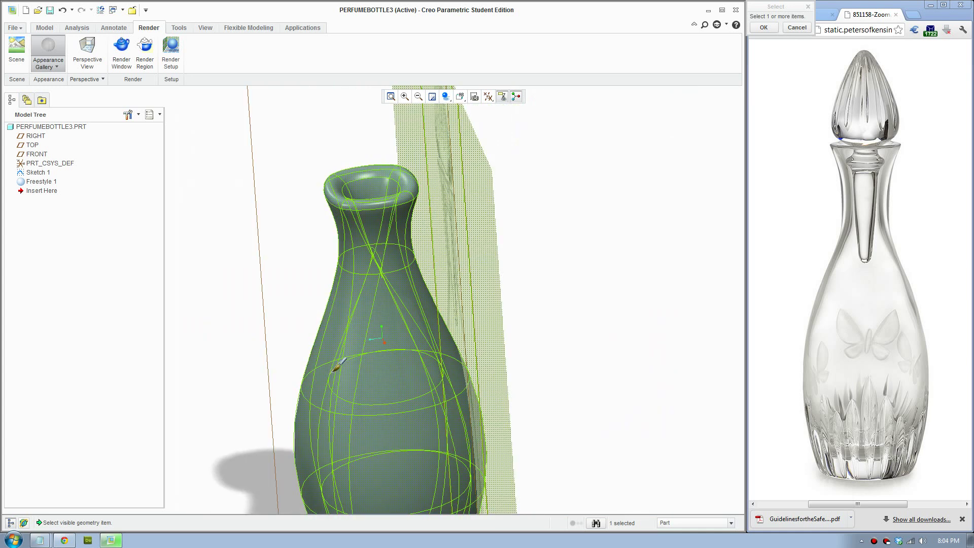
mouse_move(362, 275)
middle_mouse_down()
mouse_move(352, 277)
mouse_move(352, 316)
middle_mouse_up()
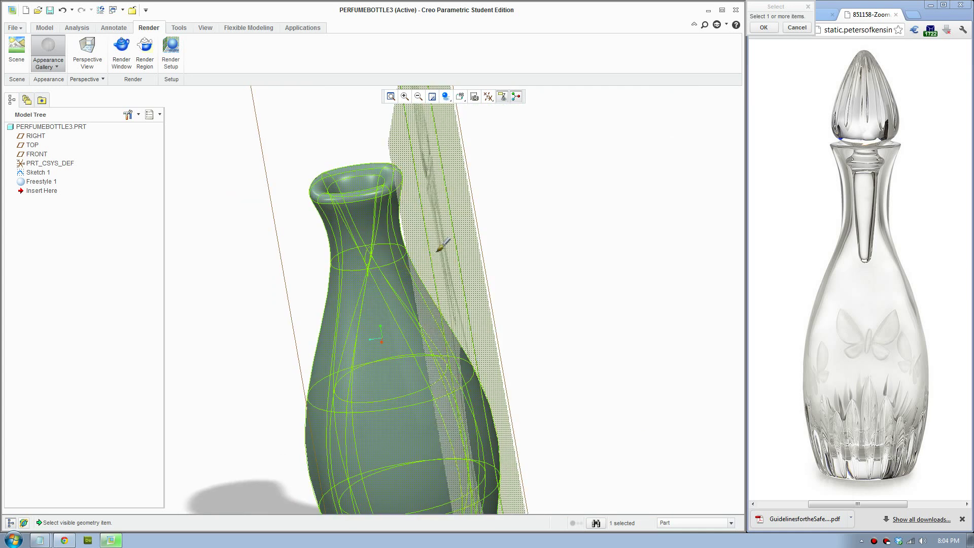
middle_click(169, 188)
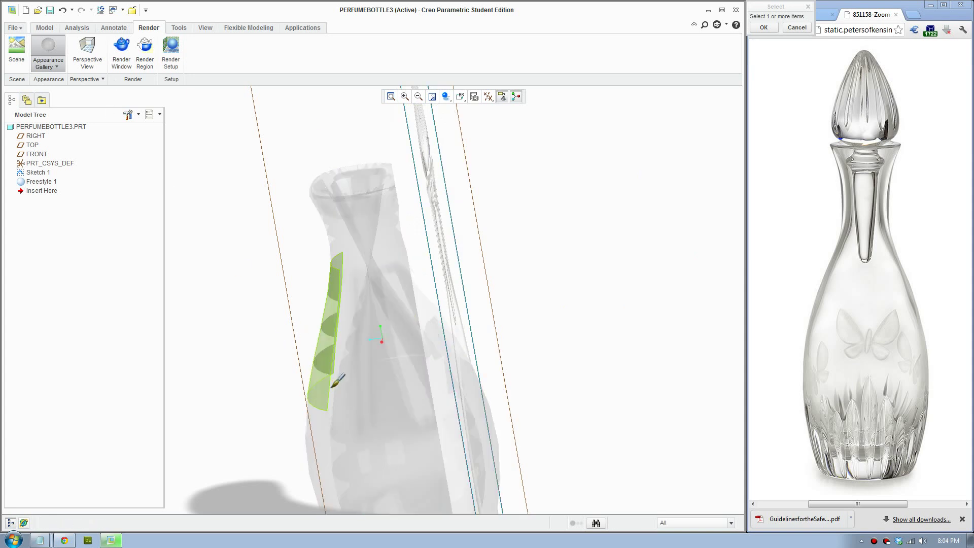
Step: Reapply the transparent appearance to the entire part with the selection filter set to Part
left_click(683, 523)
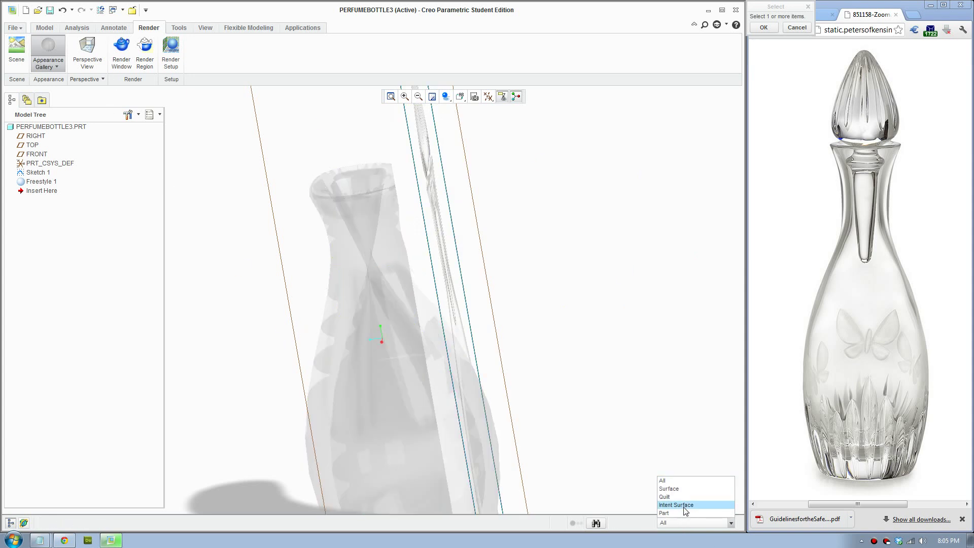
left_click(686, 508)
left_click(362, 327)
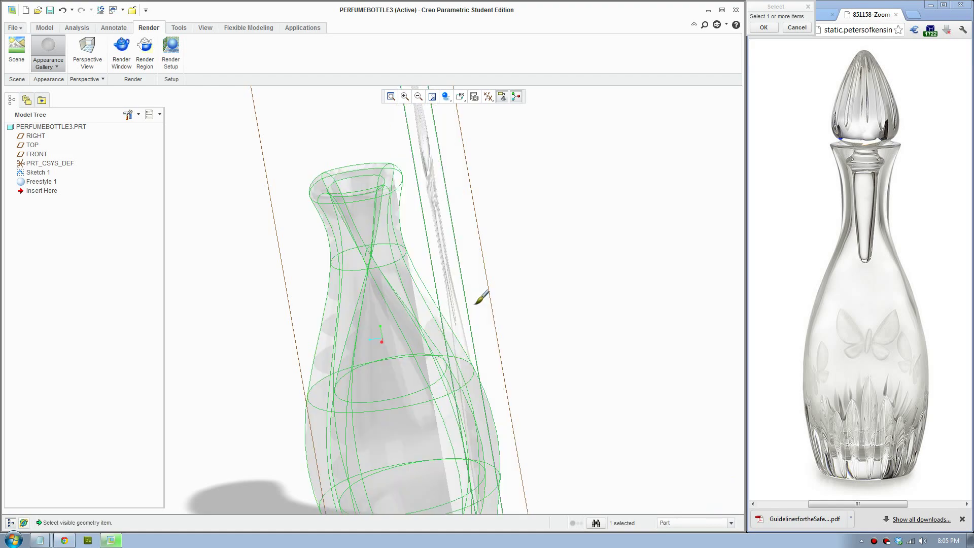
middle_click_drag(241, 96, 489, 289)
mouse_move(470, 330)
middle_mouse_down()
mouse_move(459, 355)
mouse_move(504, 307)
mouse_move(520, 255)
mouse_move(501, 267)
mouse_move(528, 257)
mouse_move(515, 248)
mouse_move(502, 265)
mouse_move(509, 261)
middle_mouse_up()
scroll(464, 404, "up", 3)
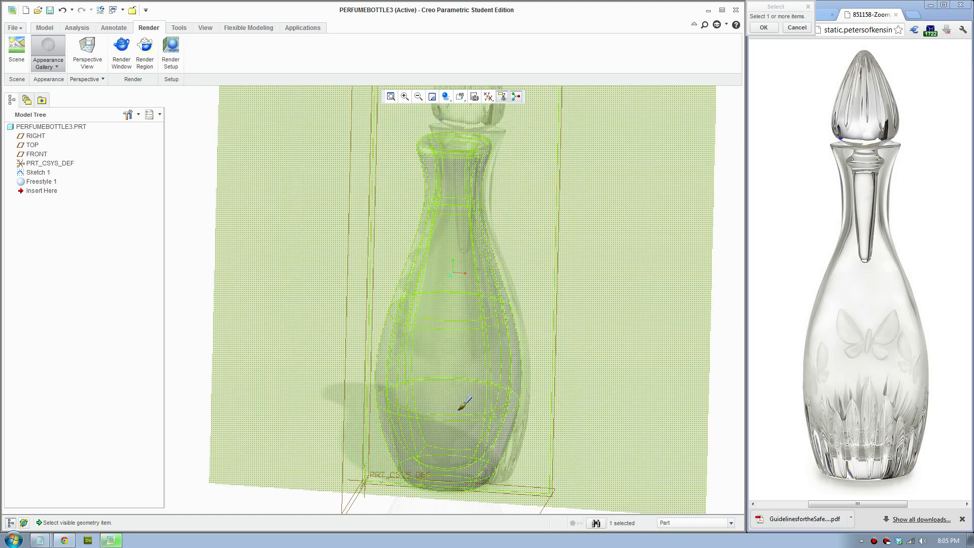
middle_click(512, 259)
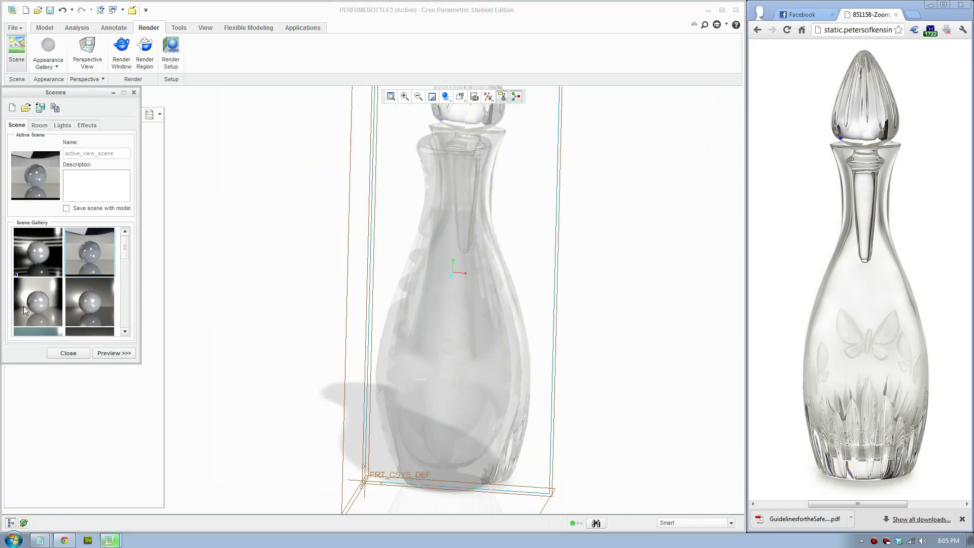
Step: Activate the teal basic-studio-blend scene from the scene gallery and close the scene settings
left_click(57, 333)
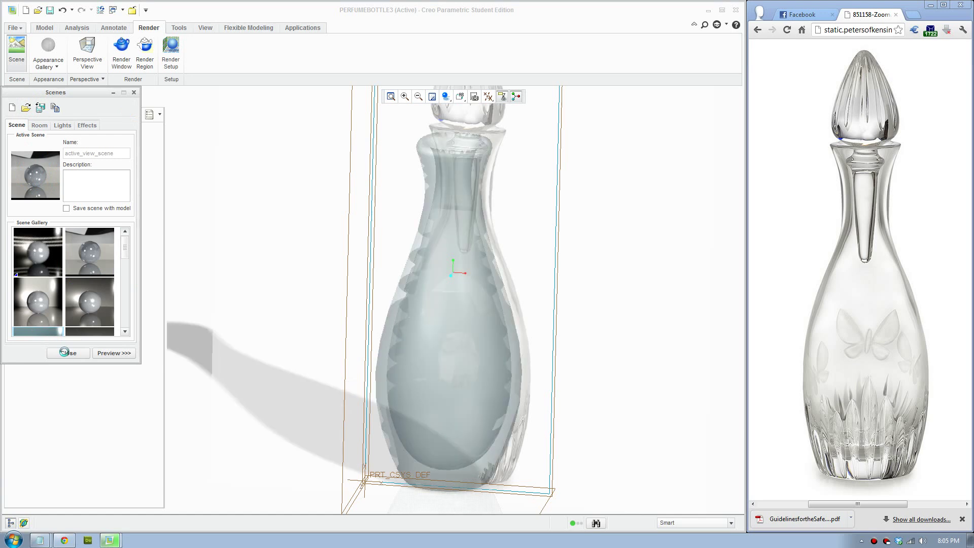
left_click(68, 354)
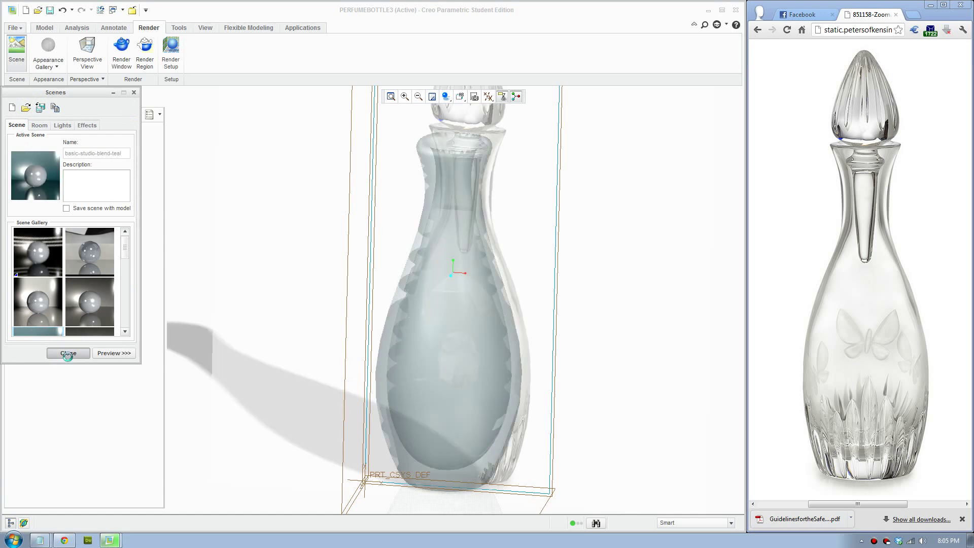
Step: Set up rendering with the Photolux renderer at High quality
left_click(173, 56)
left_click(916, 25)
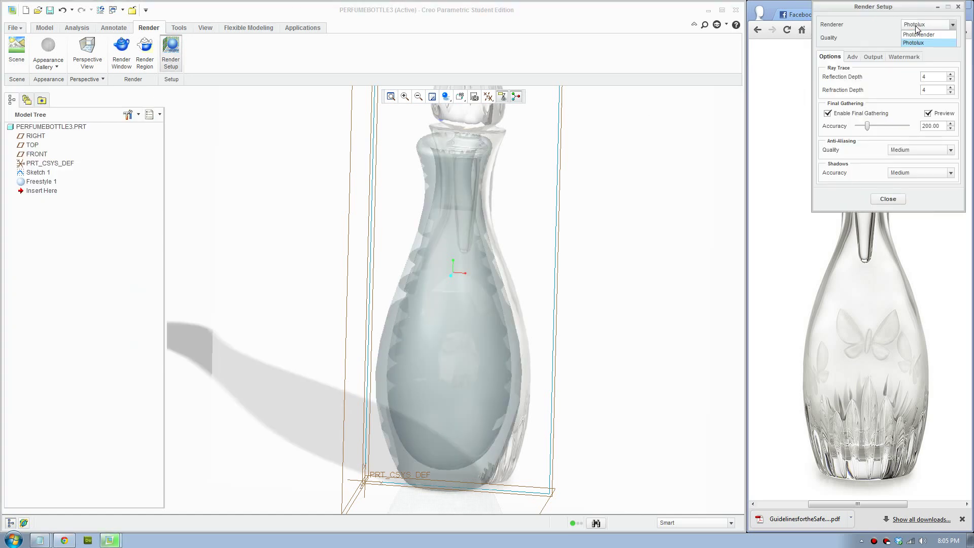
left_click(917, 34)
left_click(921, 38)
left_click(918, 56)
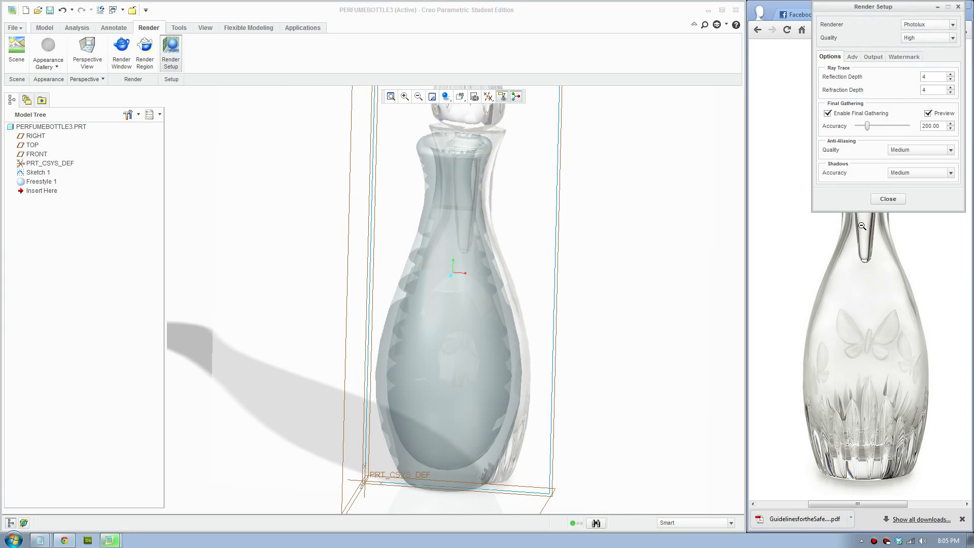
left_click(888, 199)
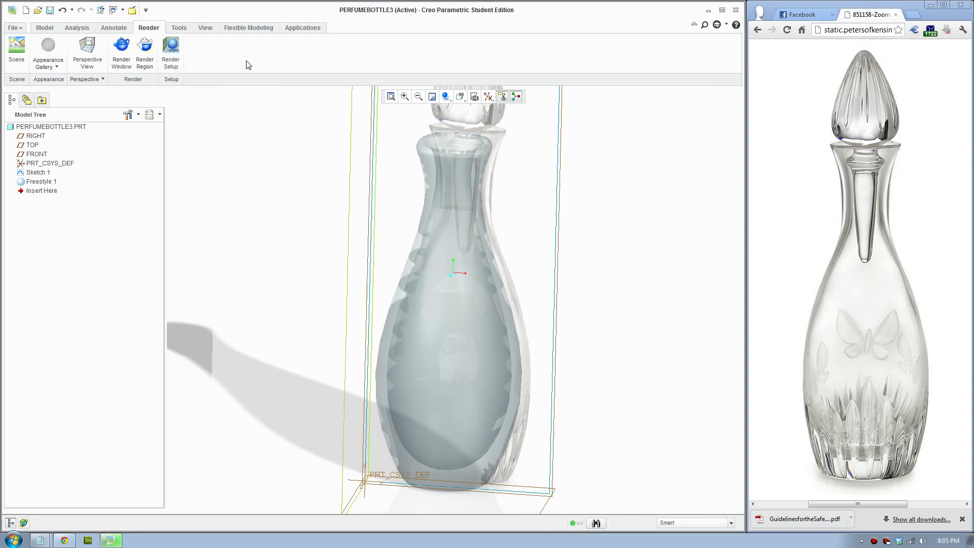
Step: Render the bottle in the model window and abort the rendering before it completes
left_click(122, 55)
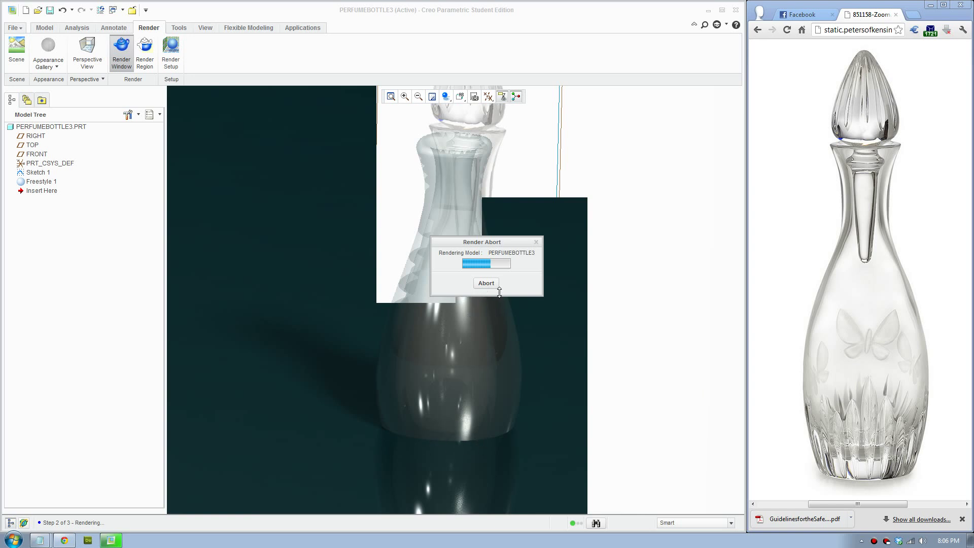
left_click(486, 283)
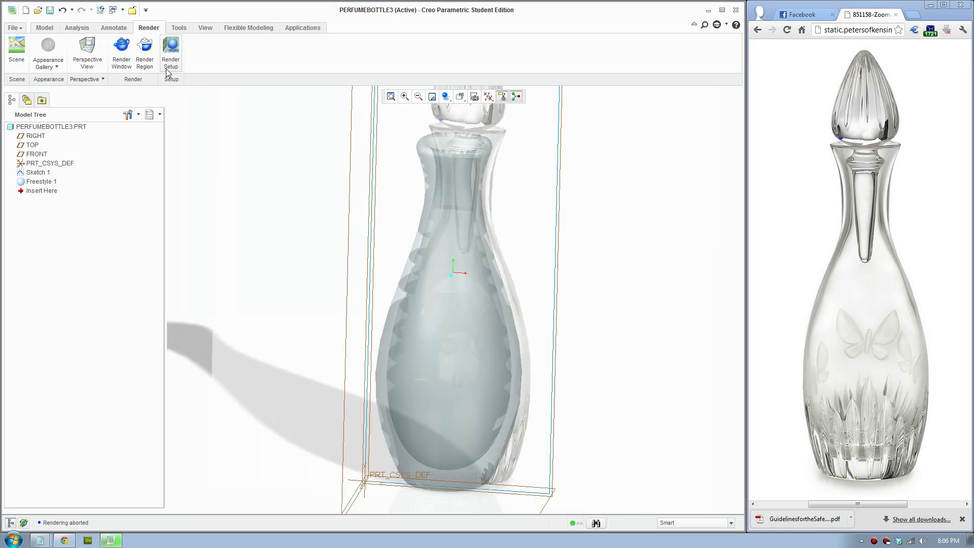
Step: Align the floor of the scene's room to the bottle model
left_click(16, 59)
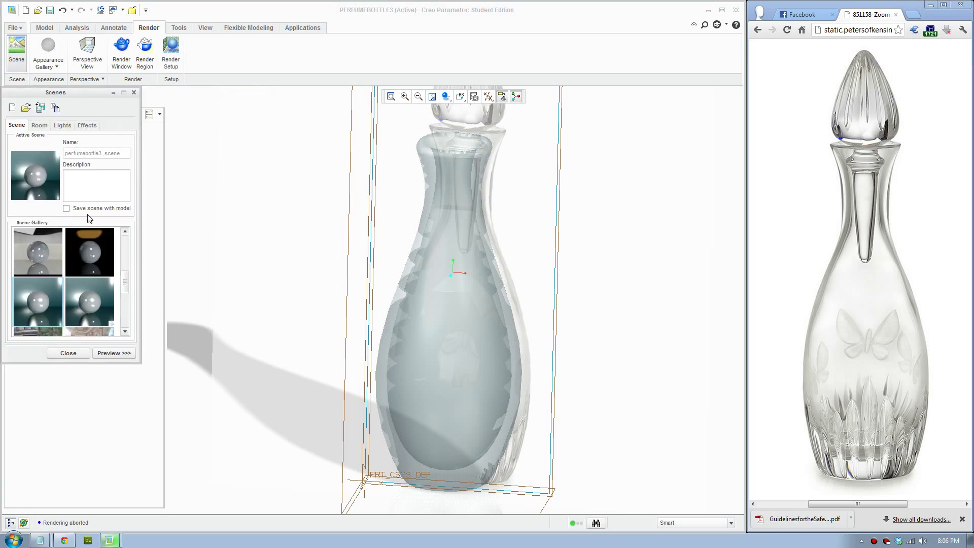
left_click(41, 127)
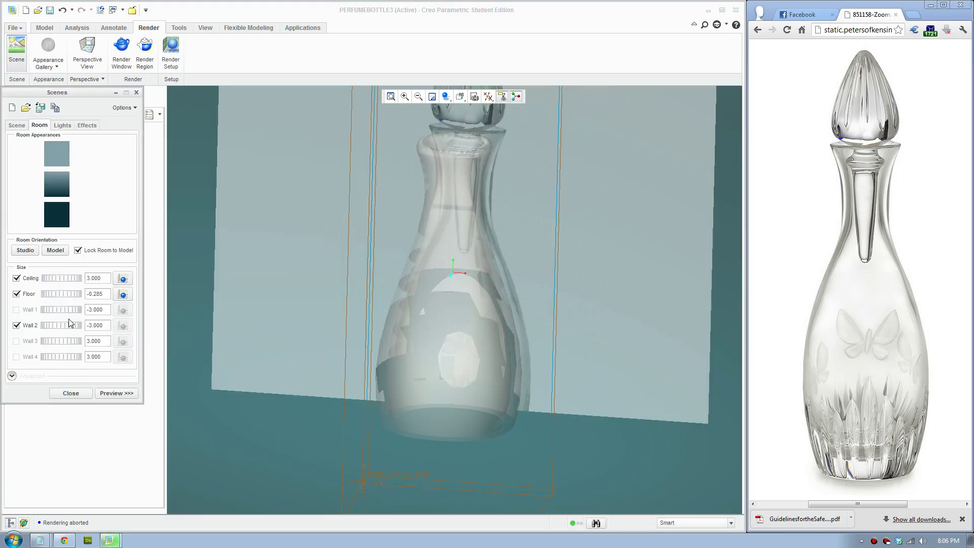
left_click(123, 296)
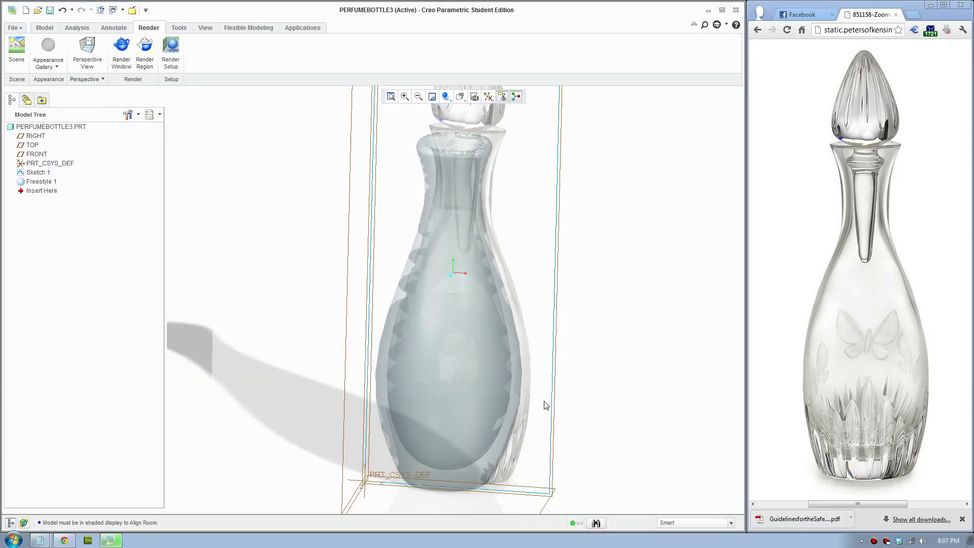
middle_click_drag(556, 383, 494, 170)
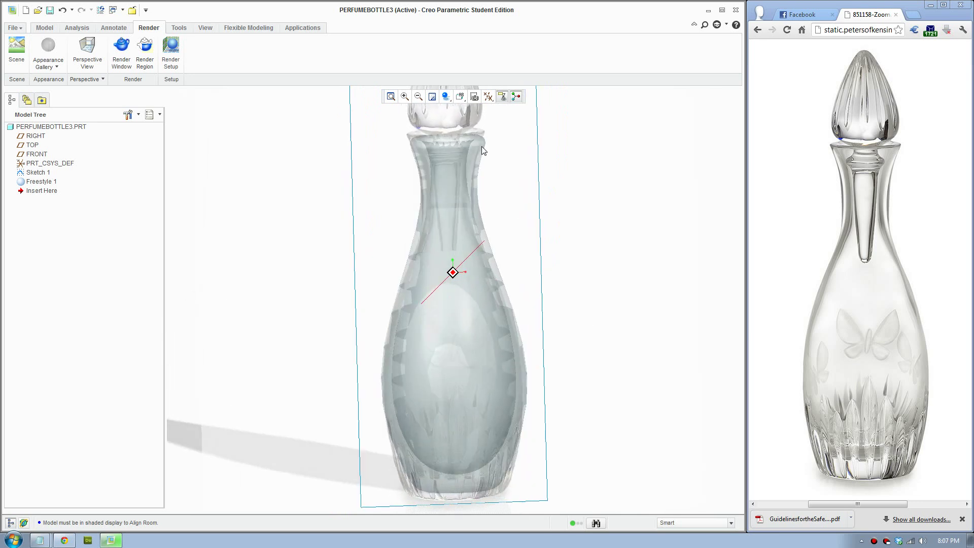
Step: Orient the bottle upright in a slightly tilted front view and render it in the model window with Photolux at High quality
left_click(460, 96)
left_click(502, 153)
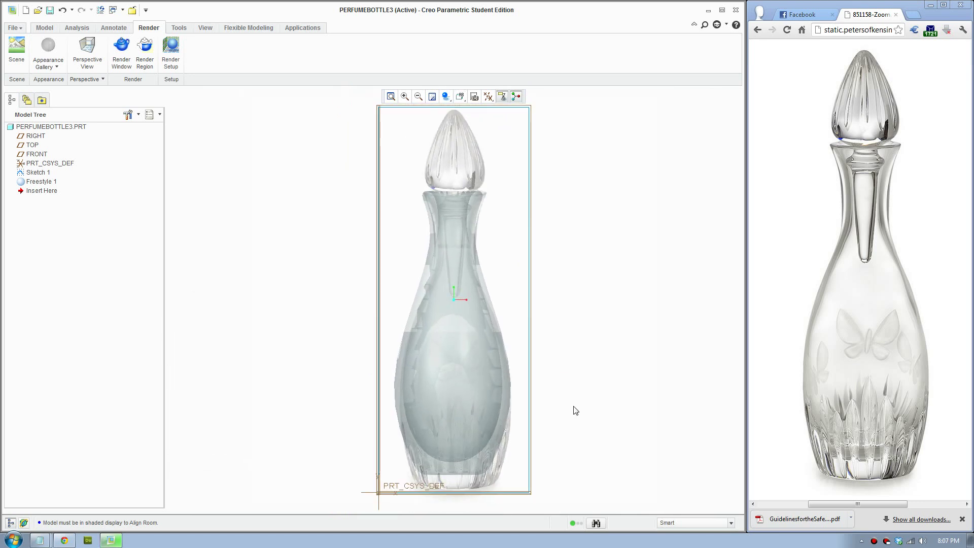
middle_click_drag(575, 411, 575, 410)
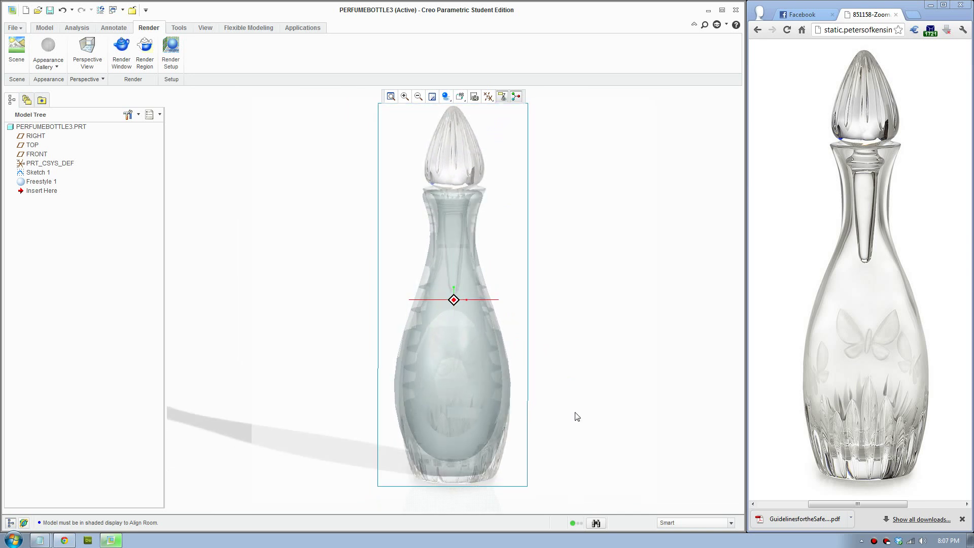
left_click(171, 53)
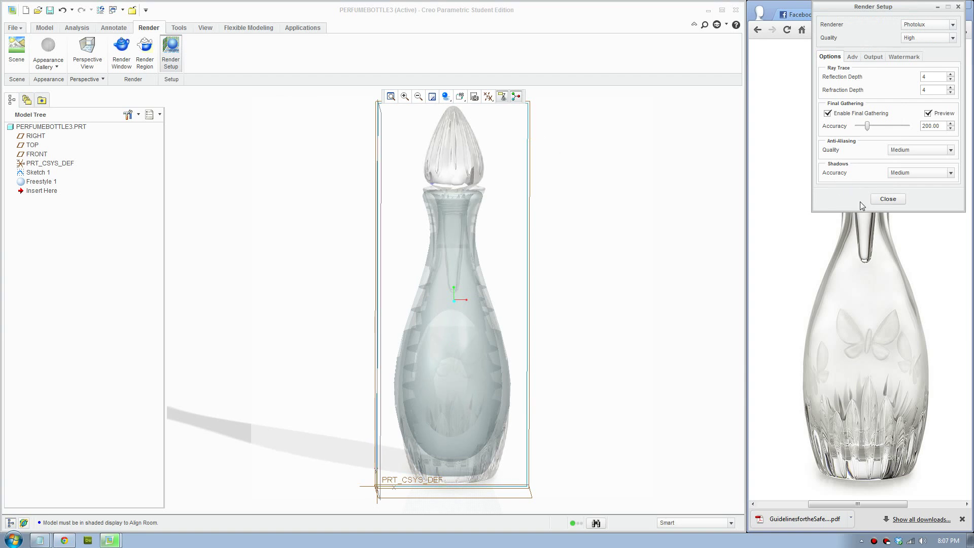
left_click(887, 199)
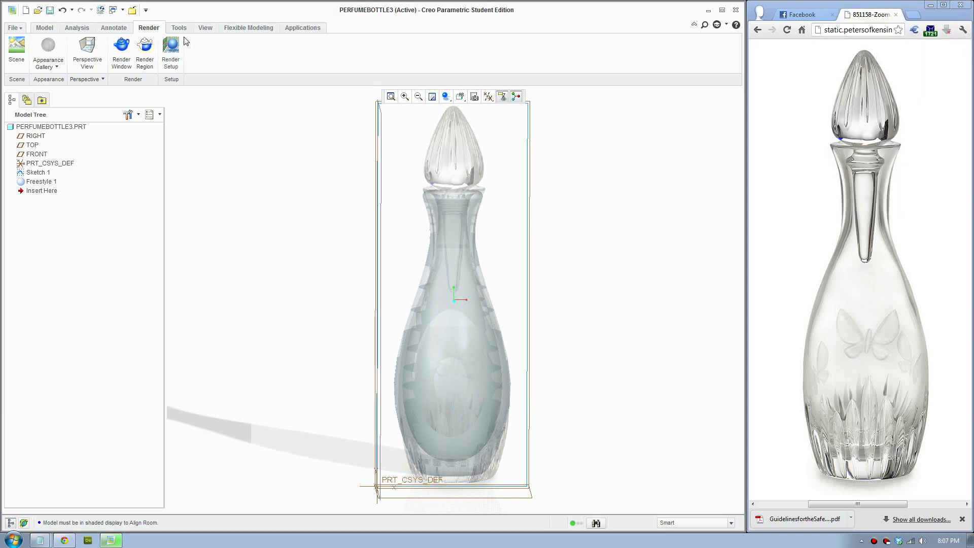
left_click(122, 50)
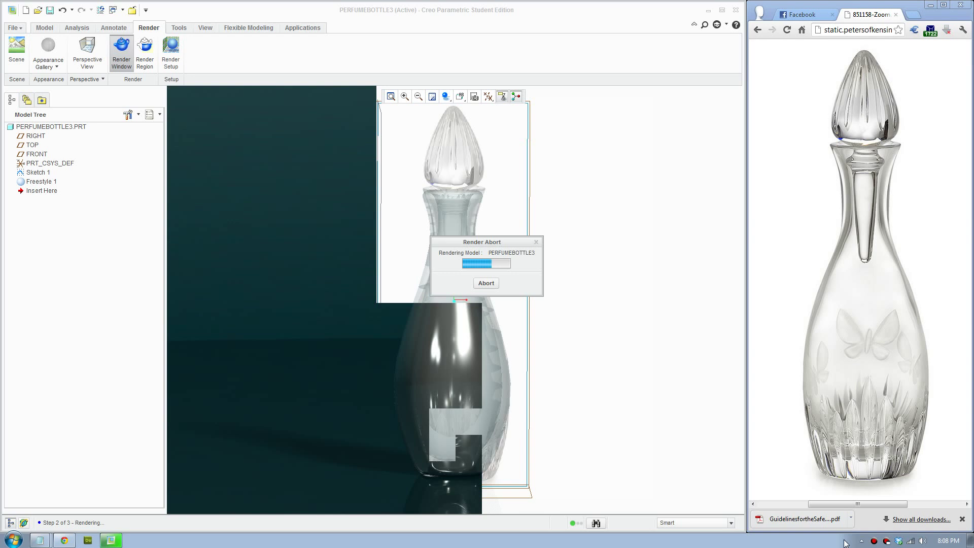
right_click(874, 541)
left_click(874, 541)
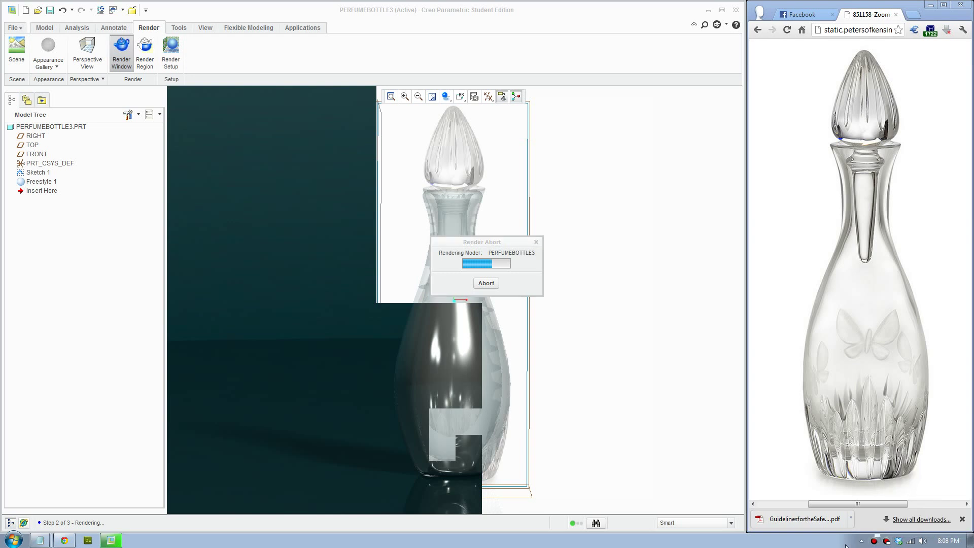
left_click(875, 541)
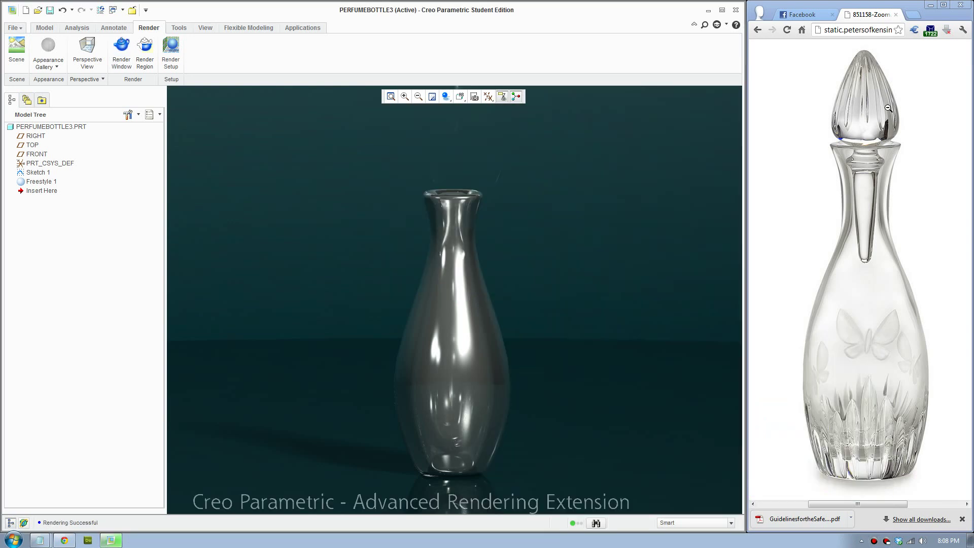
left_click(875, 541)
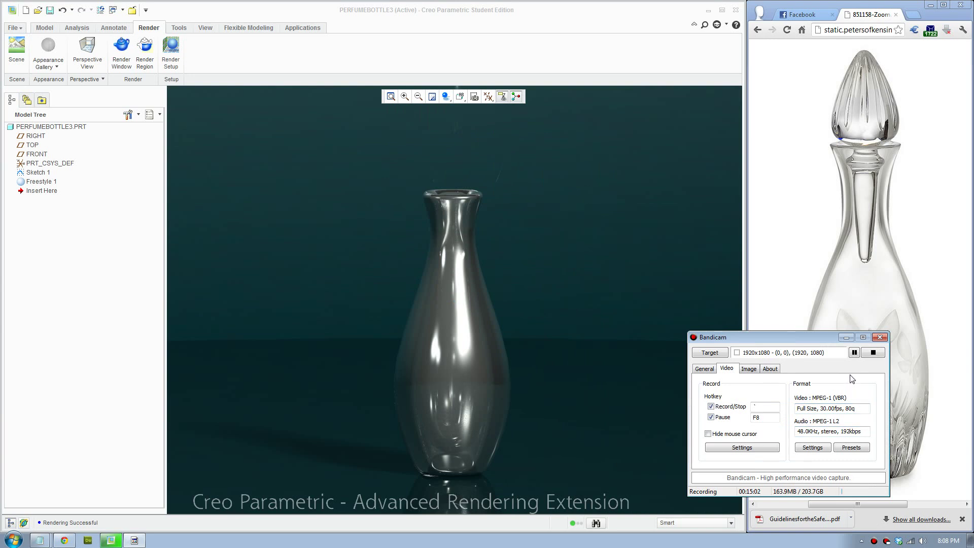
left_click(846, 338)
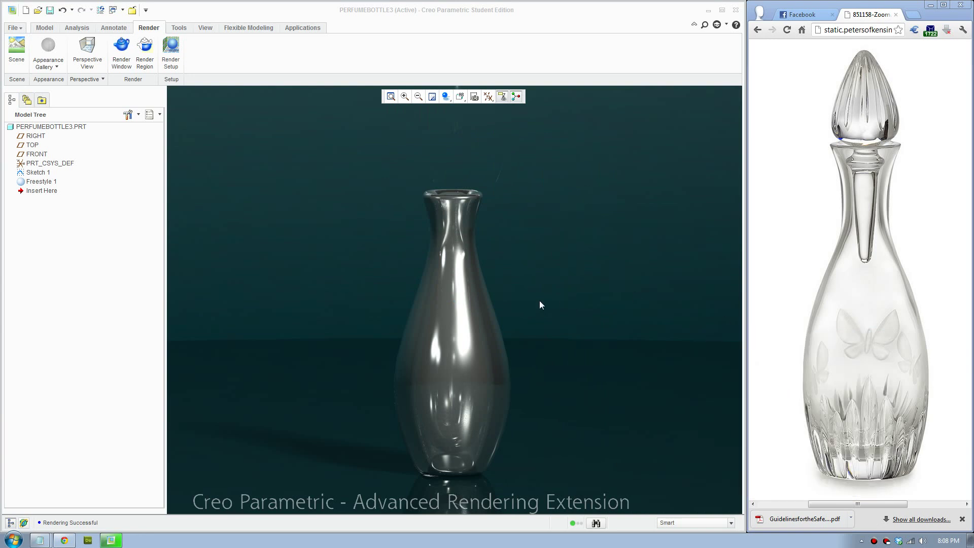